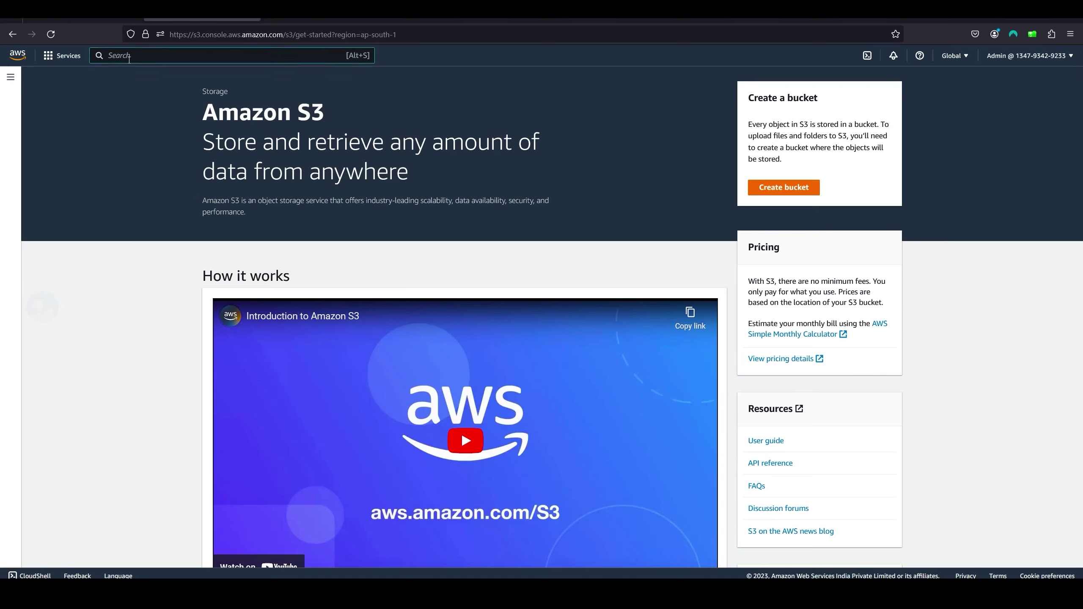
text(S3)
mouse_move(279, 160)
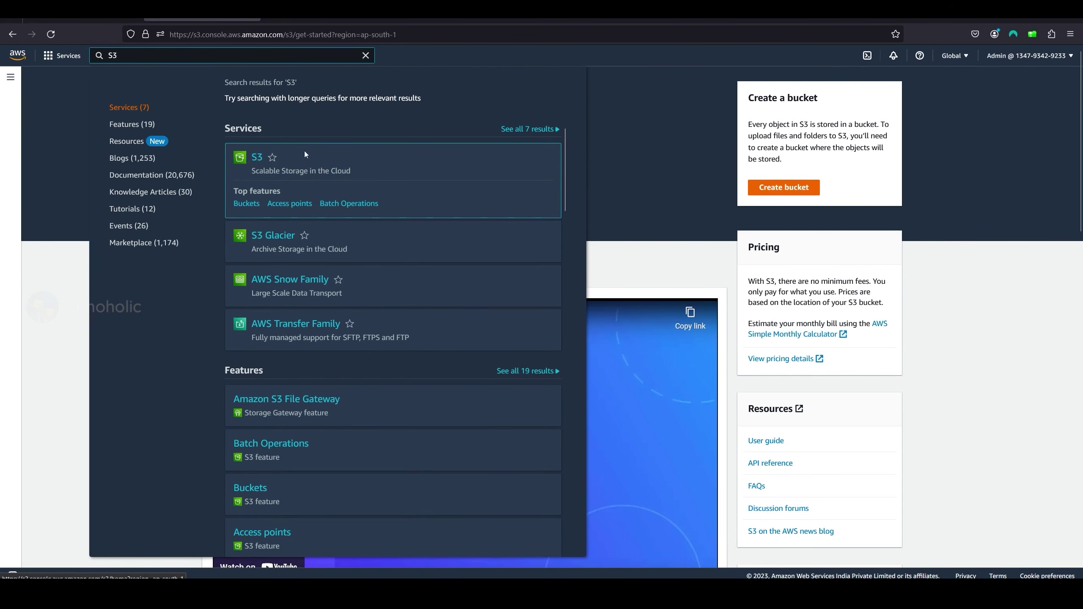
click(1043, 289)
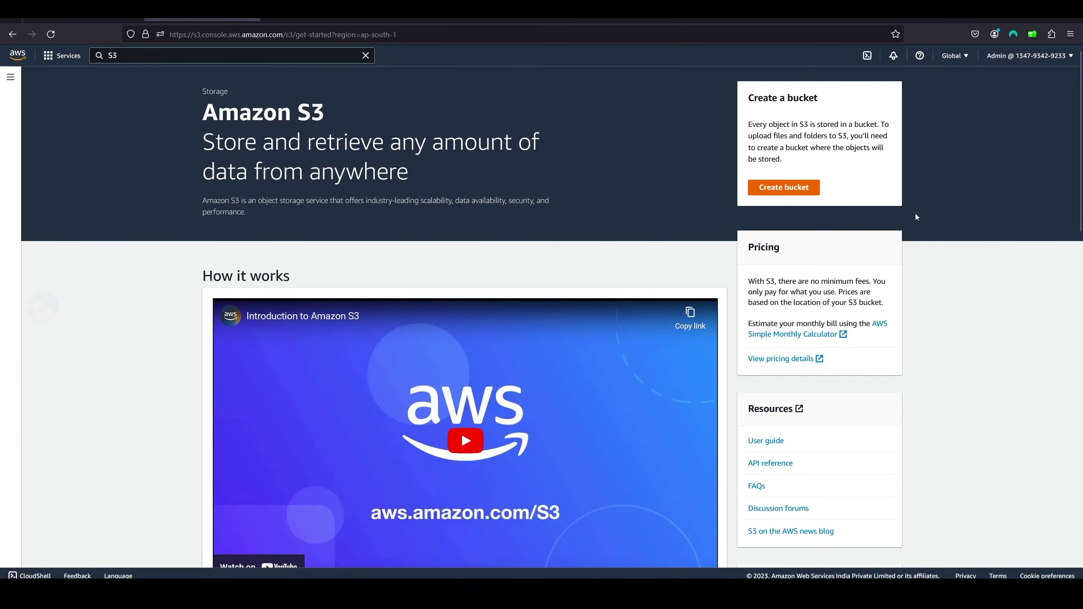
Step: Start creating an S3 bucket and name it pythoholic.cloud
click(784, 190)
click(141, 208)
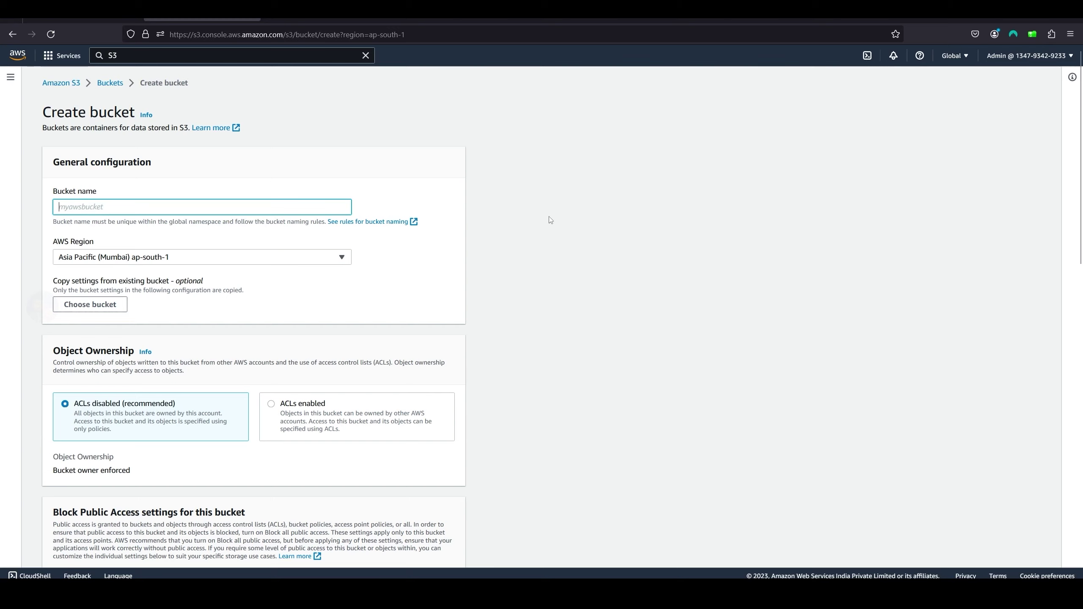
text(pyt)
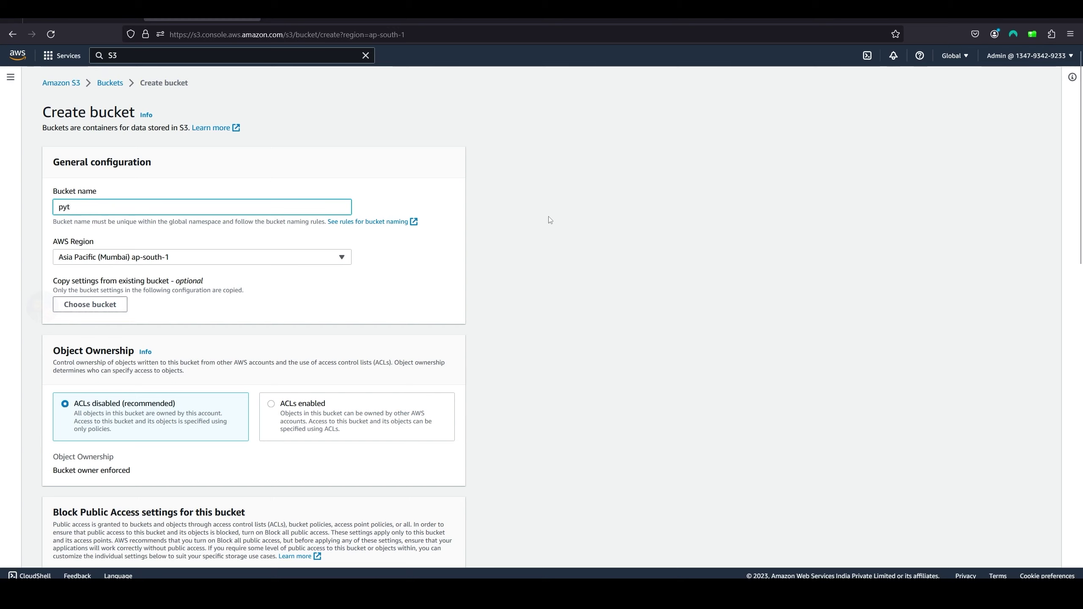
text(hoholic)
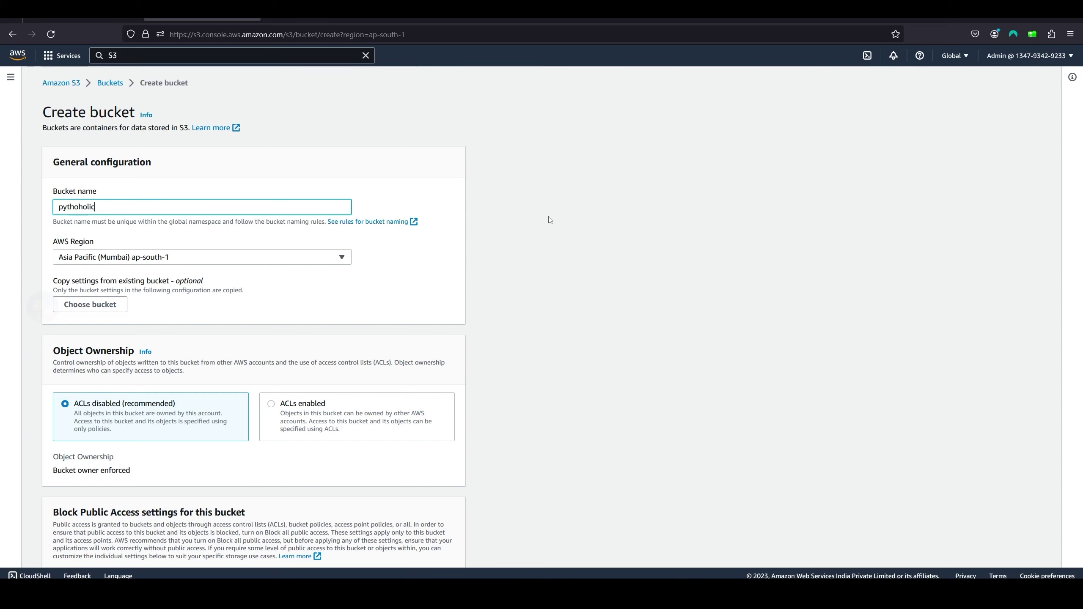
text(.cloud)
click(324, 315)
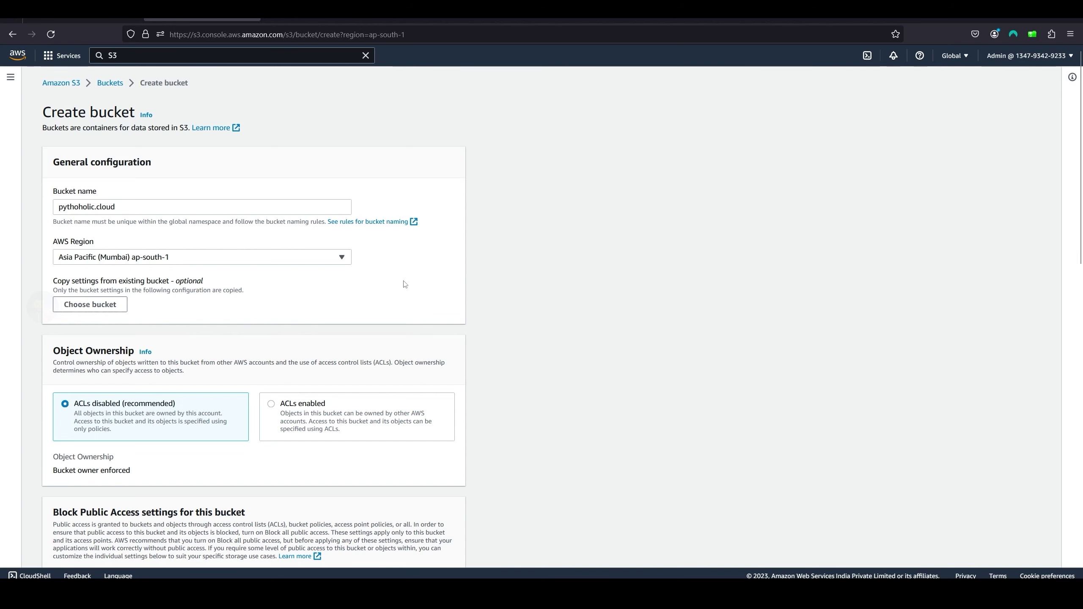
Step: Turn off Block all public access for the new bucket and acknowledge that its objects might become public
scroll(417, 295, down, 6)
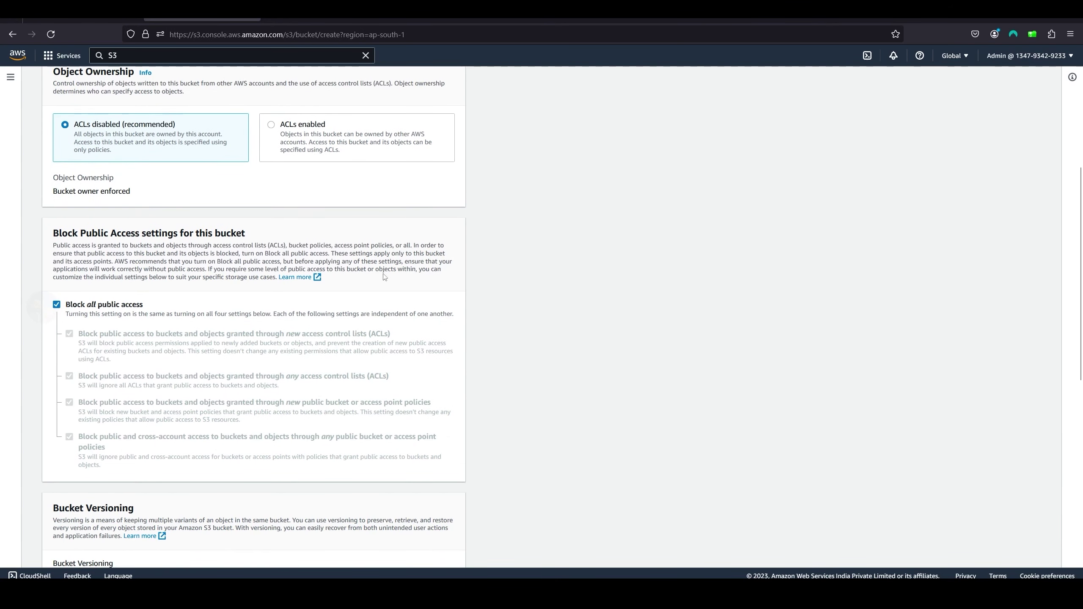
scroll(128, 299, up, 3)
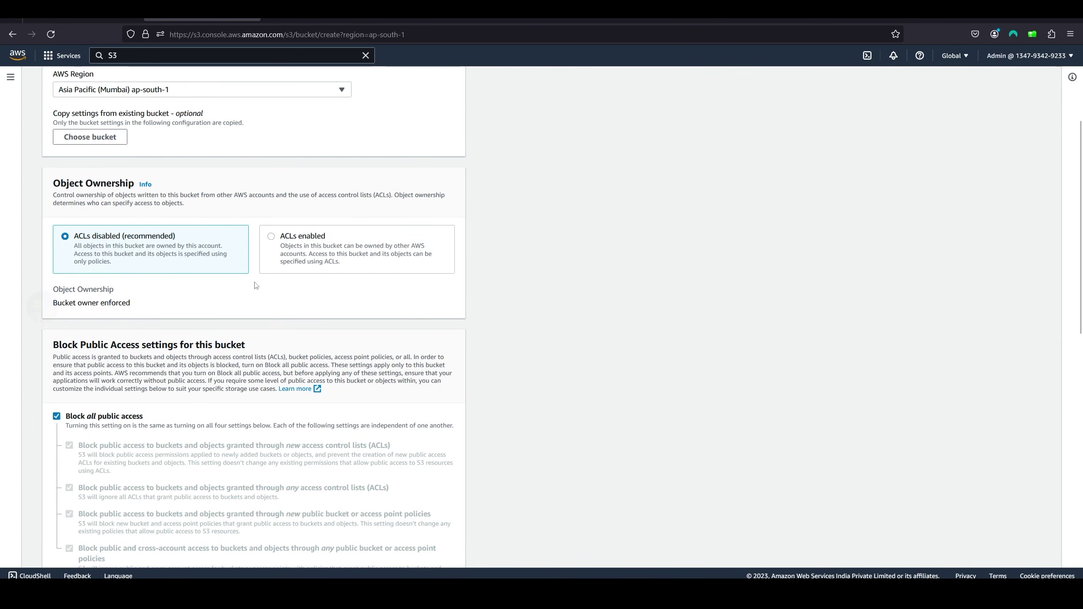
scroll(260, 296, down, 2)
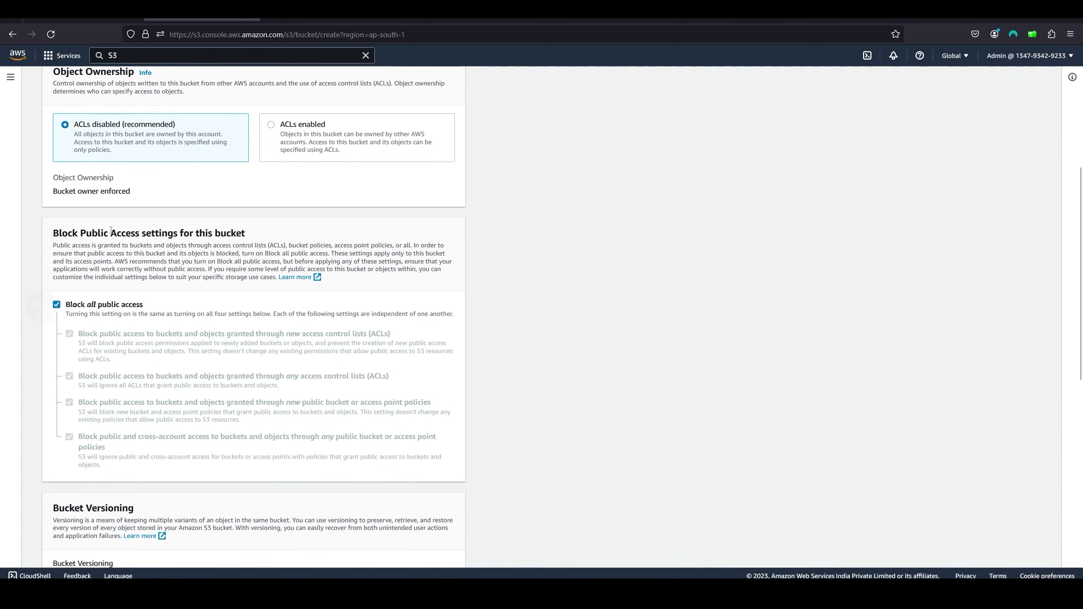
click(75, 303)
scroll(483, 332, down, 1)
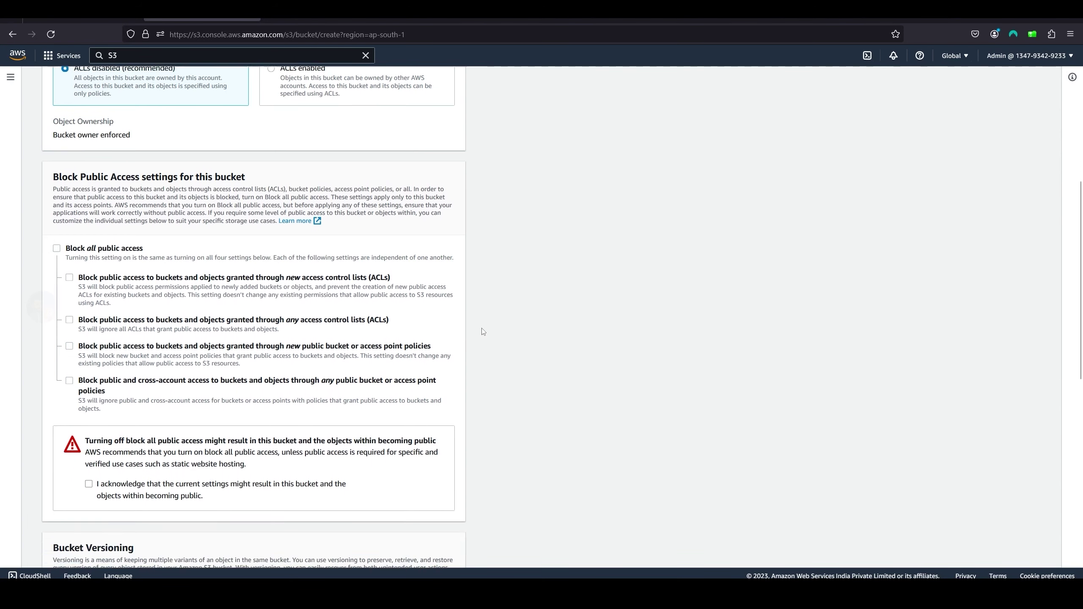
scroll(484, 332, down, 1)
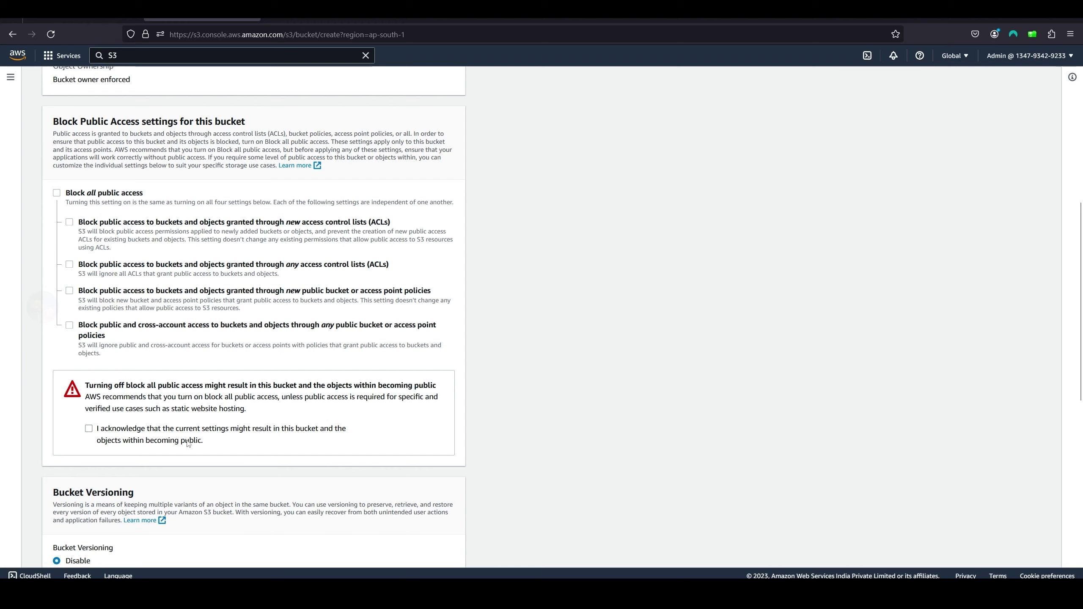
click(89, 428)
Step: Disable the Bucket Key in the new bucket's default encryption settings
scroll(551, 406, down, 5)
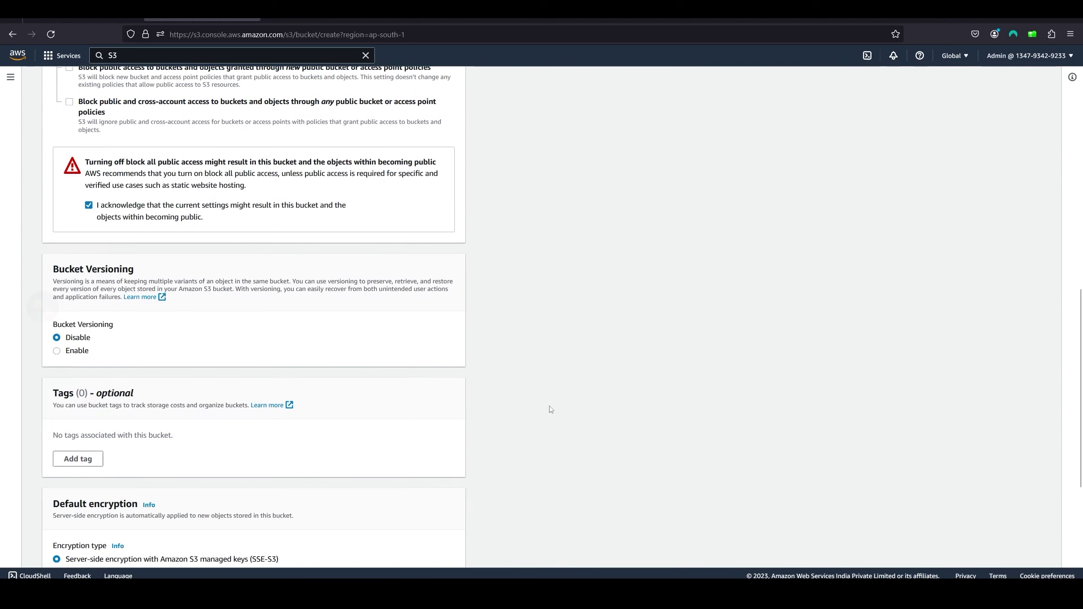
scroll(317, 328, down, 1)
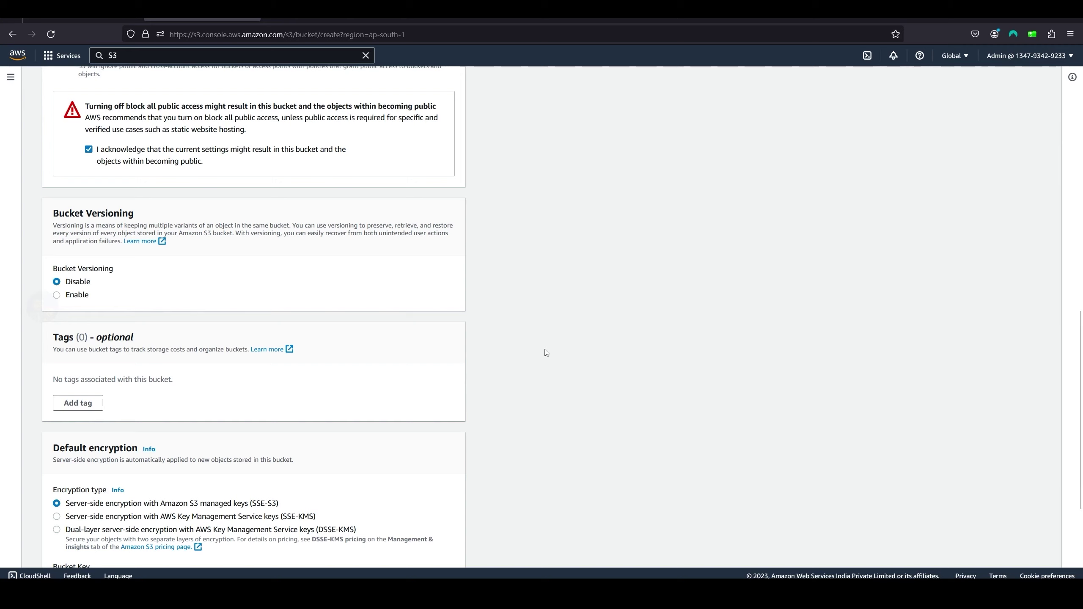
scroll(546, 353, down, 4)
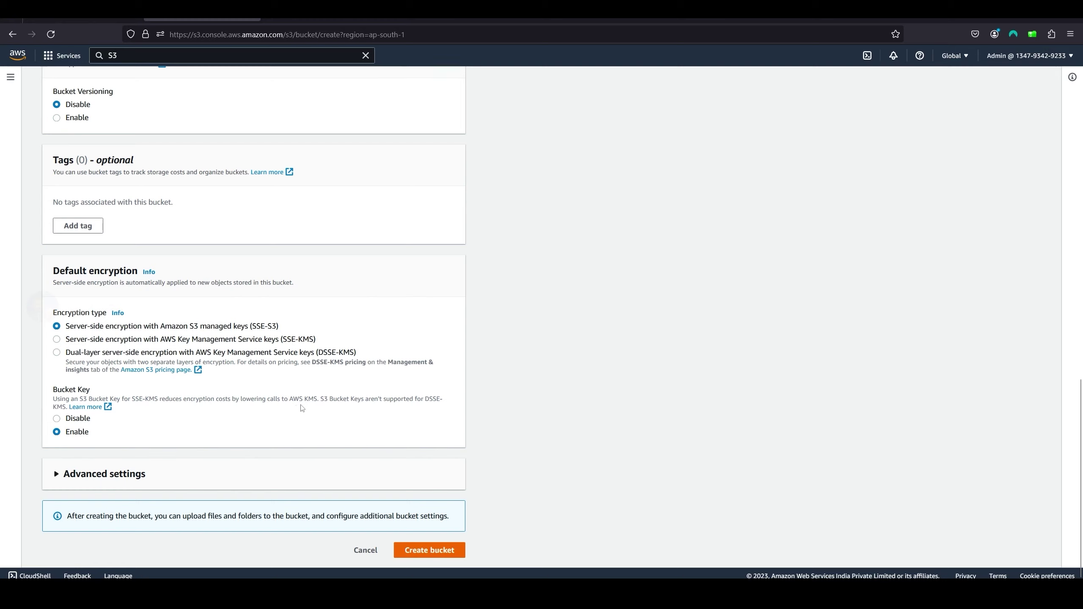
click(78, 421)
Step: Create the bucket with the chosen settings and open pythoholic.cloud from the bucket list
scroll(609, 472, up, 1)
scroll(608, 471, up, 15)
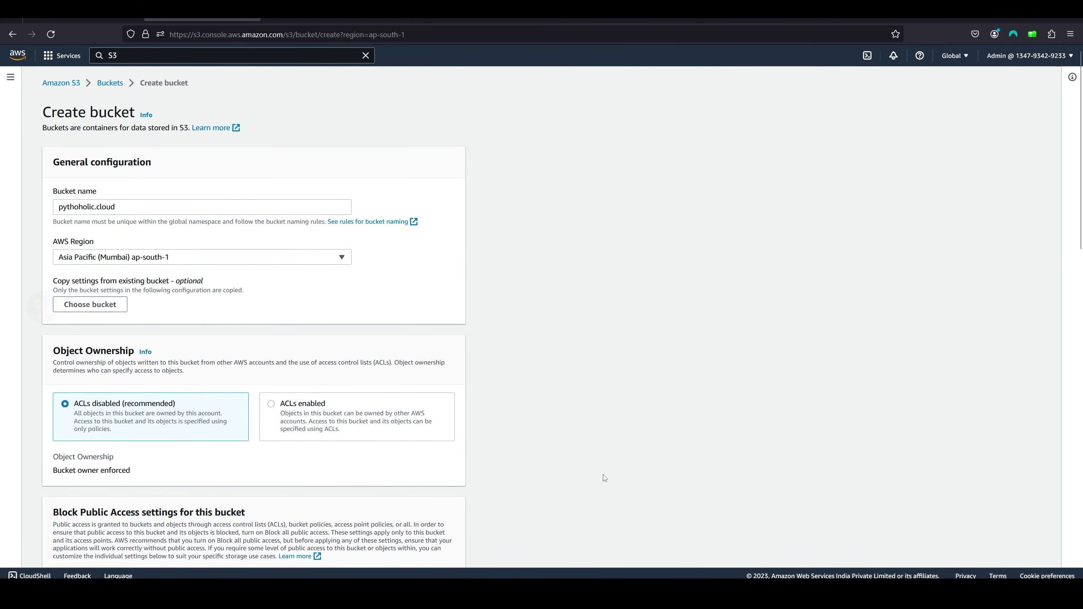
scroll(597, 396, down, 15)
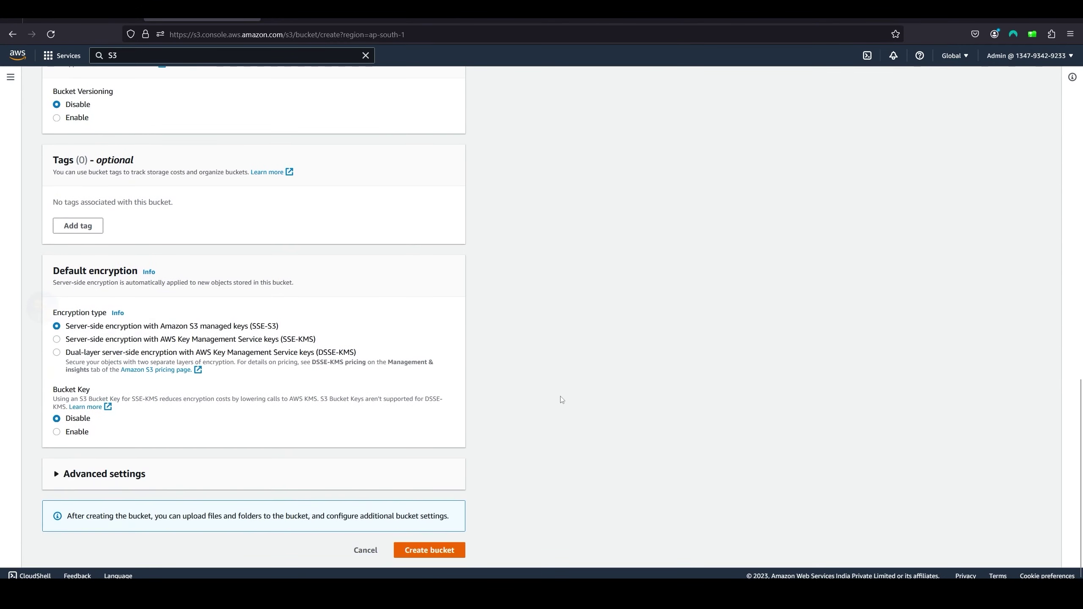
click(440, 554)
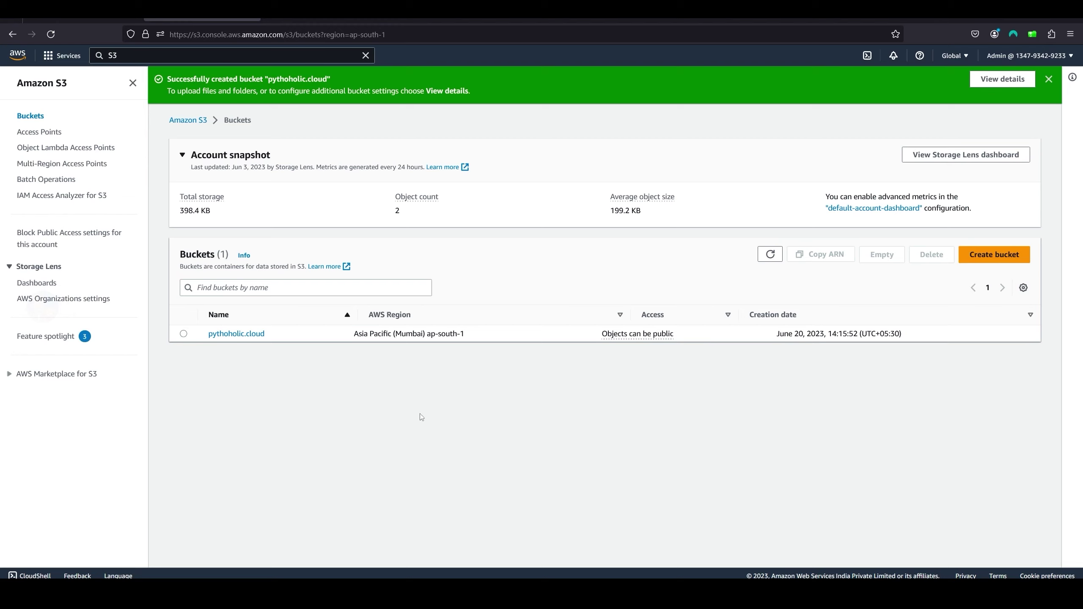
click(239, 335)
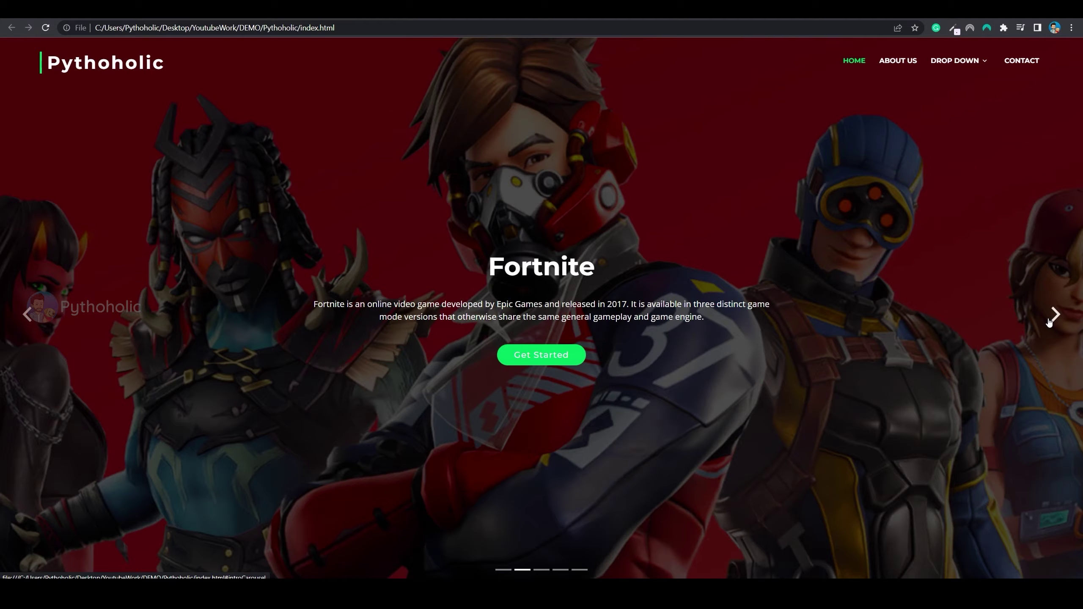
Step: Browse through the game slides in the home page carousel of the local Pythoholic website in Chrome
click(1049, 322)
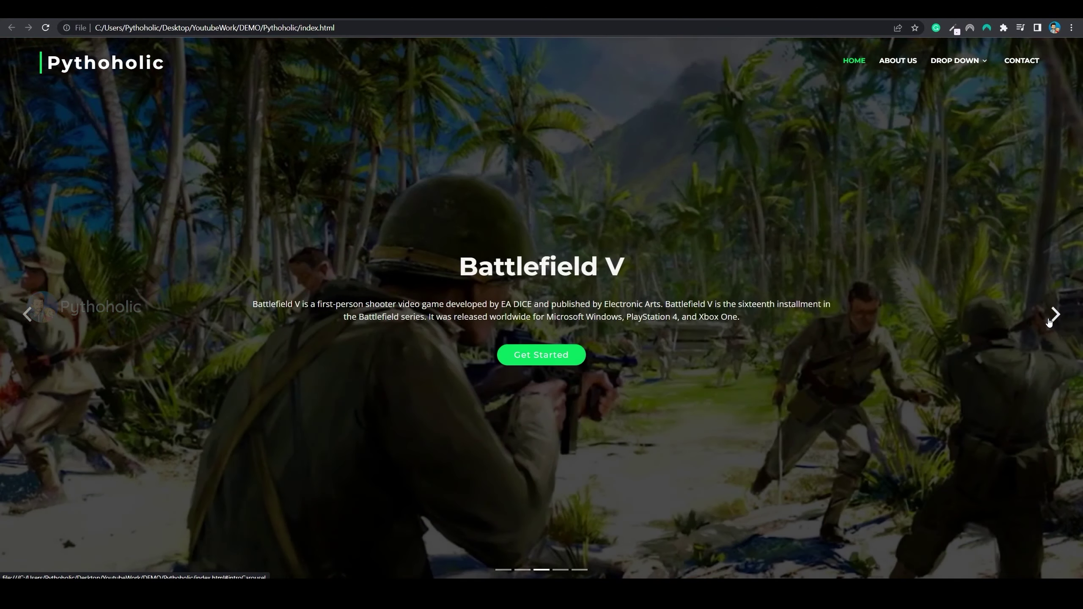
click(1050, 322)
click(1050, 322)
click(1050, 322)
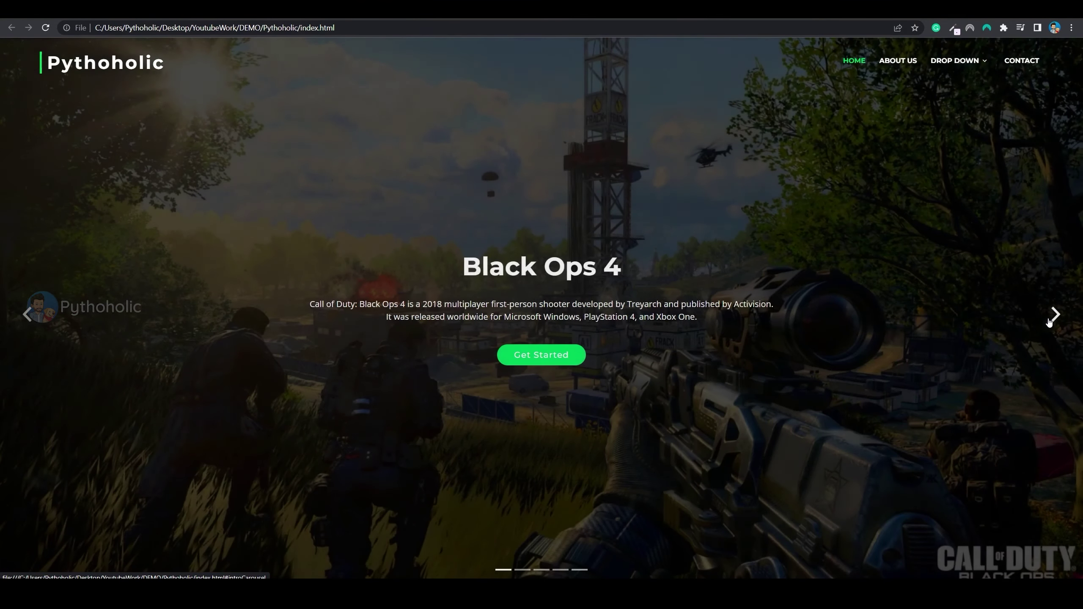
click(1050, 322)
click(1050, 322)
click(1050, 322)
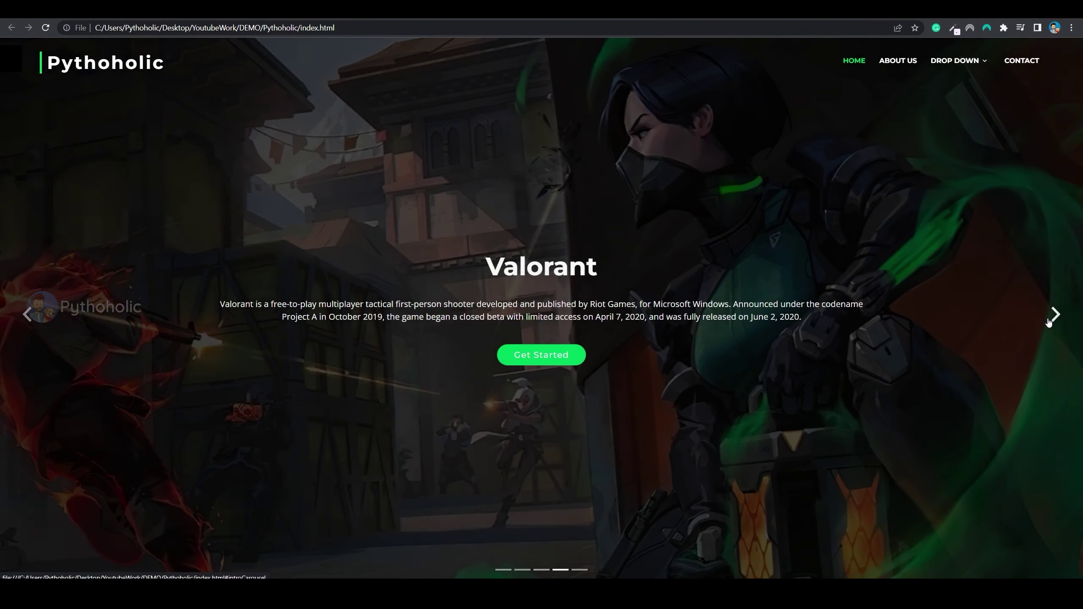
click(1050, 322)
click(1050, 322)
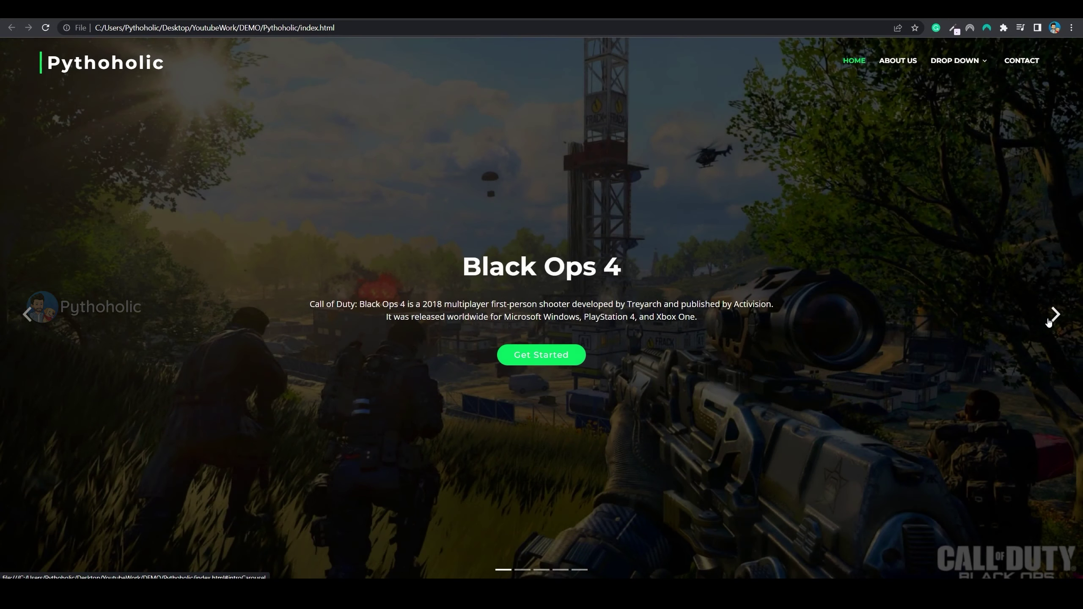
click(1051, 323)
click(1055, 323)
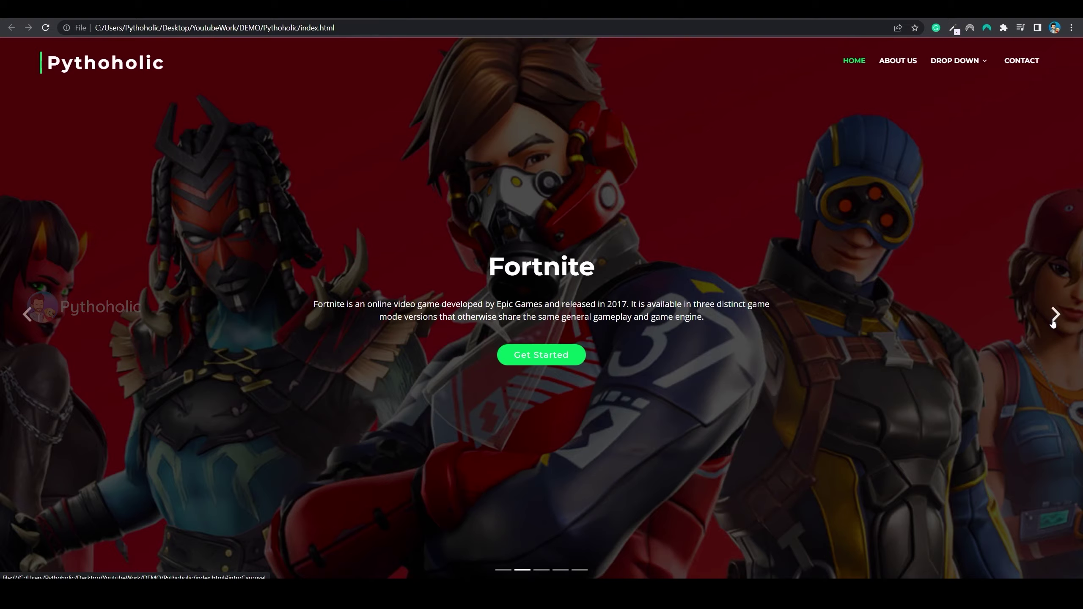
click(1053, 320)
click(1053, 320)
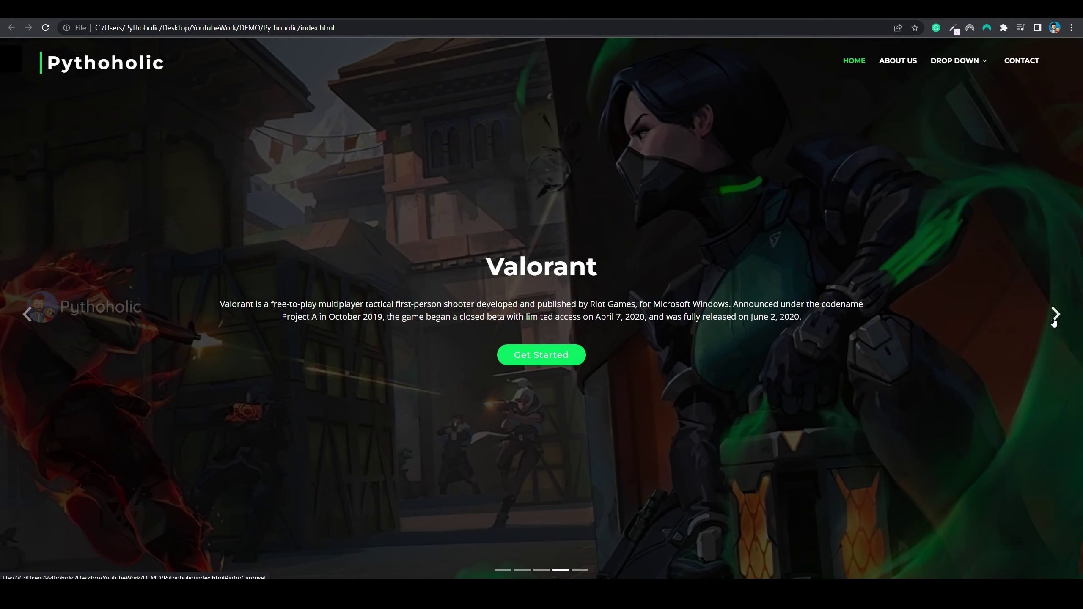
click(1052, 322)
click(1049, 322)
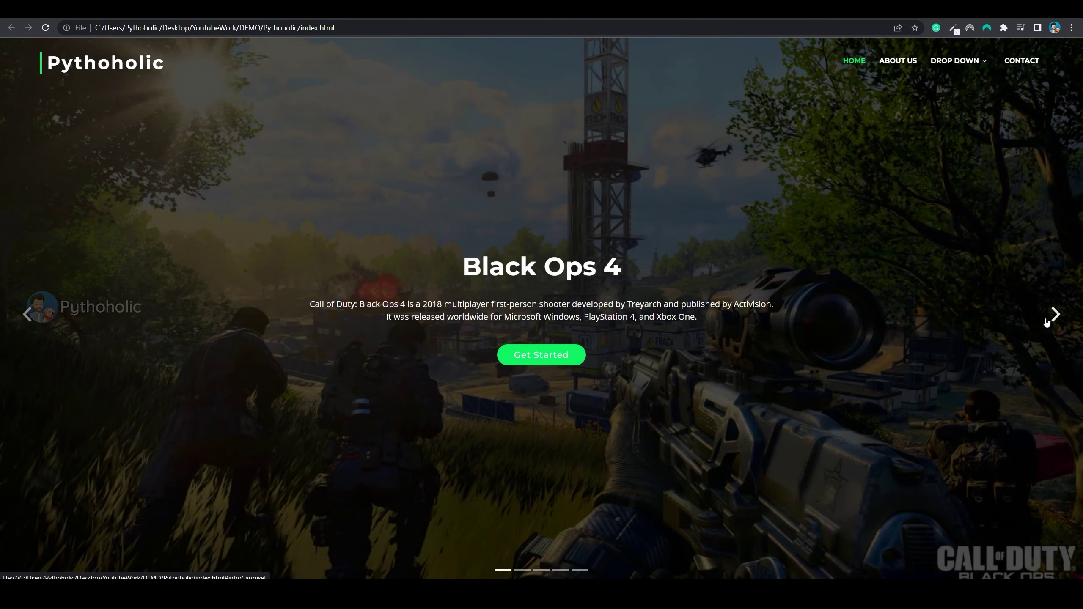
click(1048, 320)
click(1053, 320)
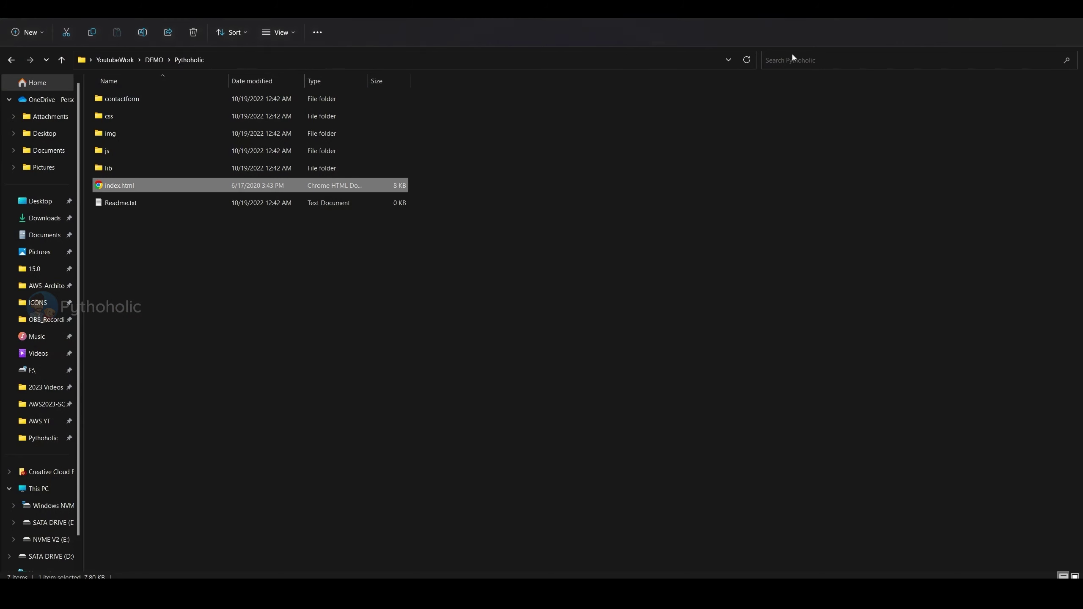
Step: Add all files and folders from the local Pythoholic website folder to the upload for the pythoholic.cloud bucket
drag(129, 253, 115, 97)
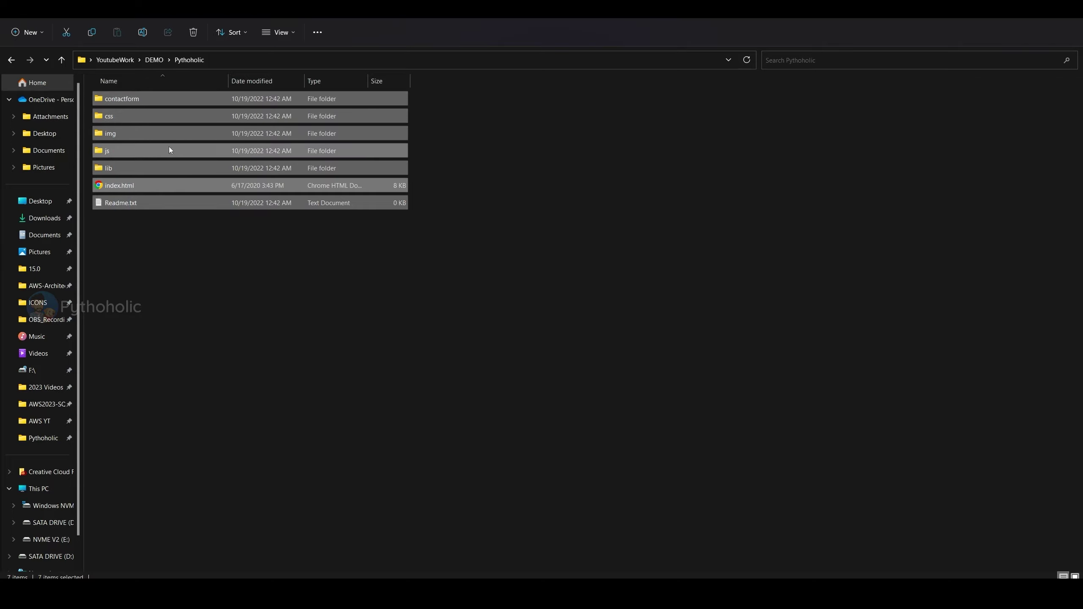
drag(140, 100, 553, 360)
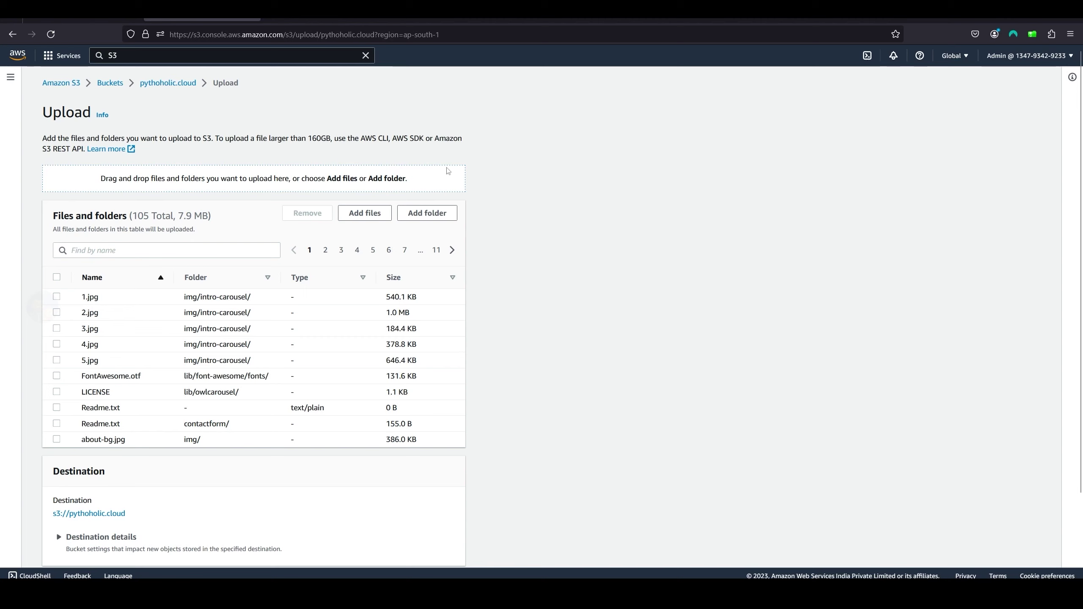
Step: Examine the Permissions and Properties settings of the upload before submitting it
scroll(592, 212, down, 3)
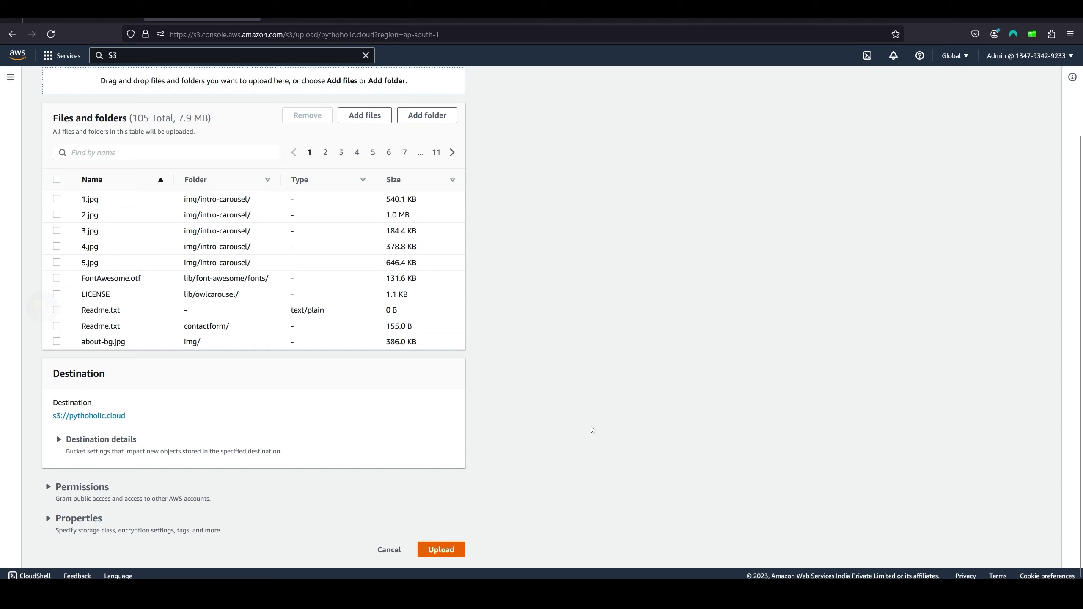
click(47, 487)
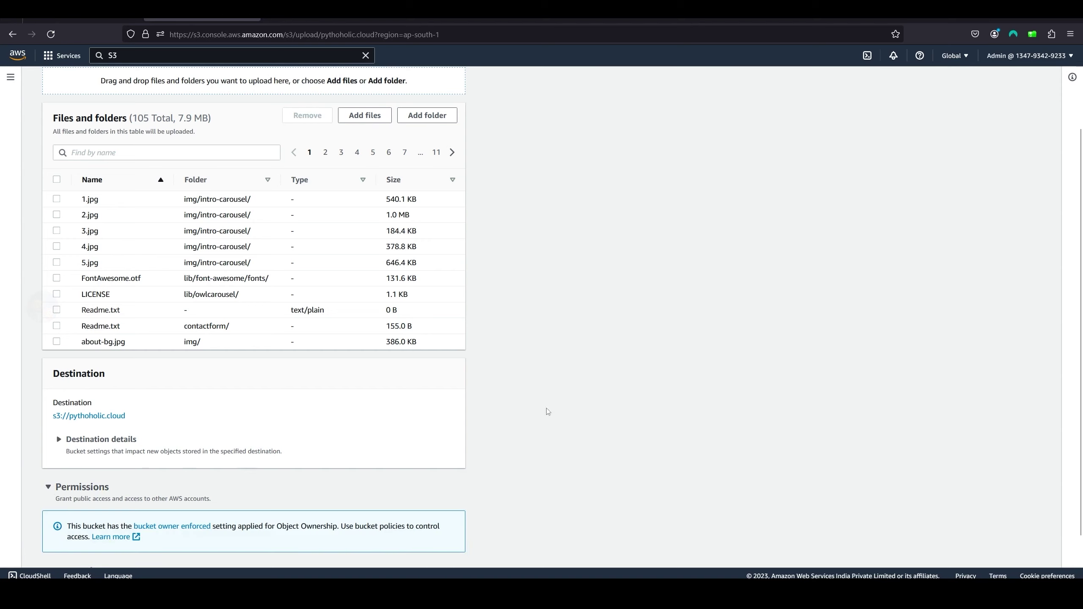
scroll(341, 459, down, 2)
click(48, 519)
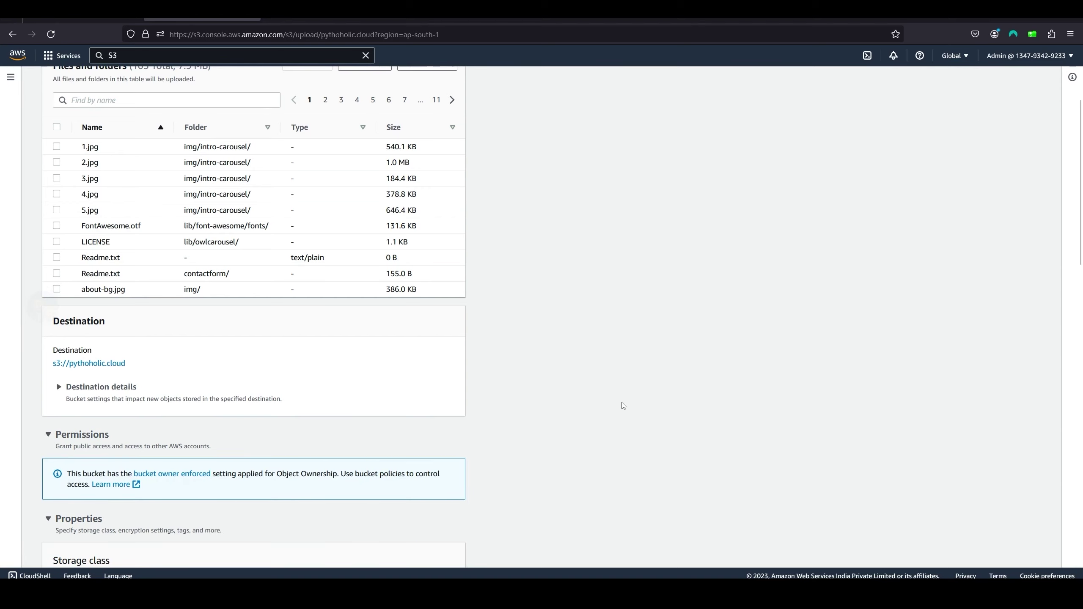
scroll(620, 407, down, 5)
scroll(620, 411, up, 5)
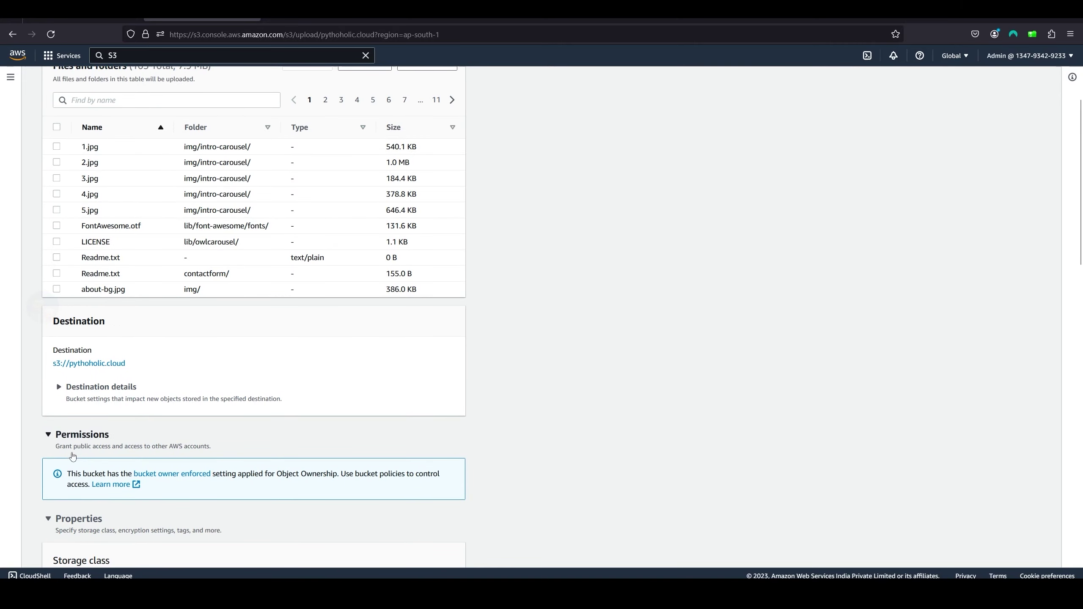
click(49, 519)
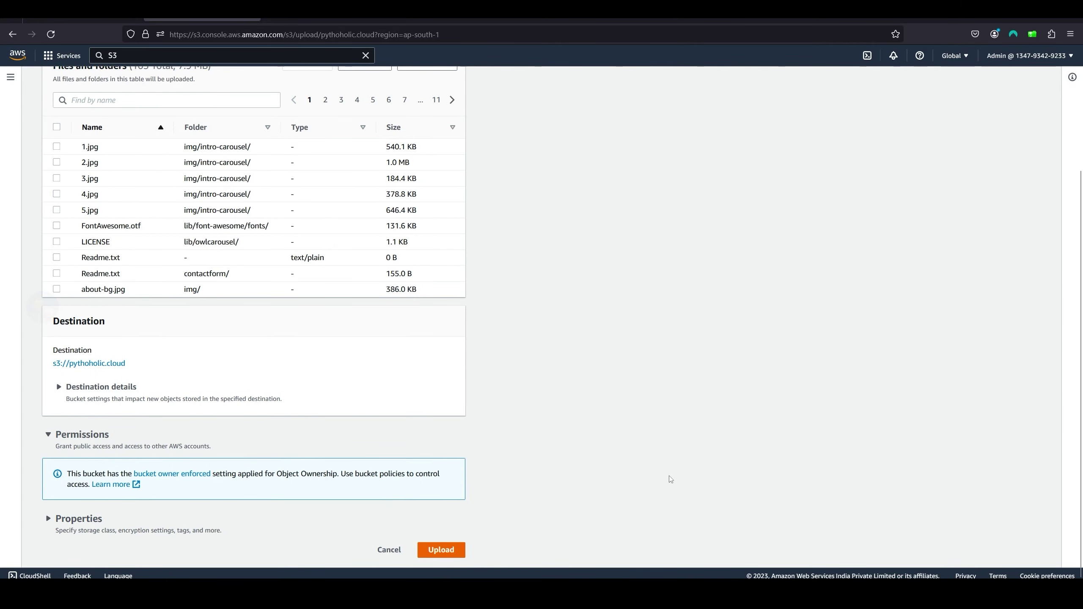
scroll(609, 514, up, 4)
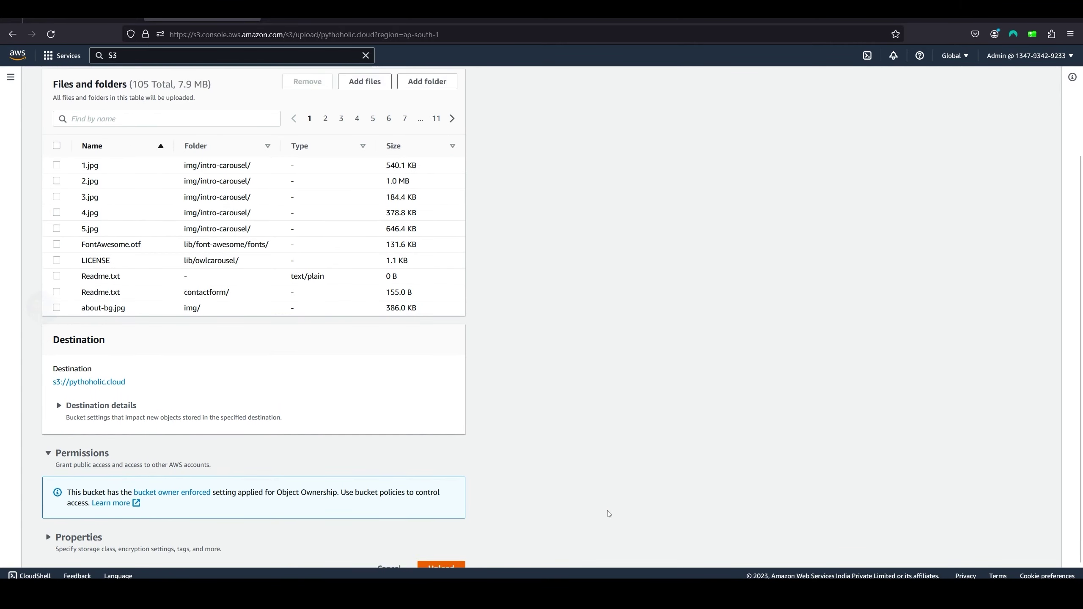
scroll(581, 389, down, 4)
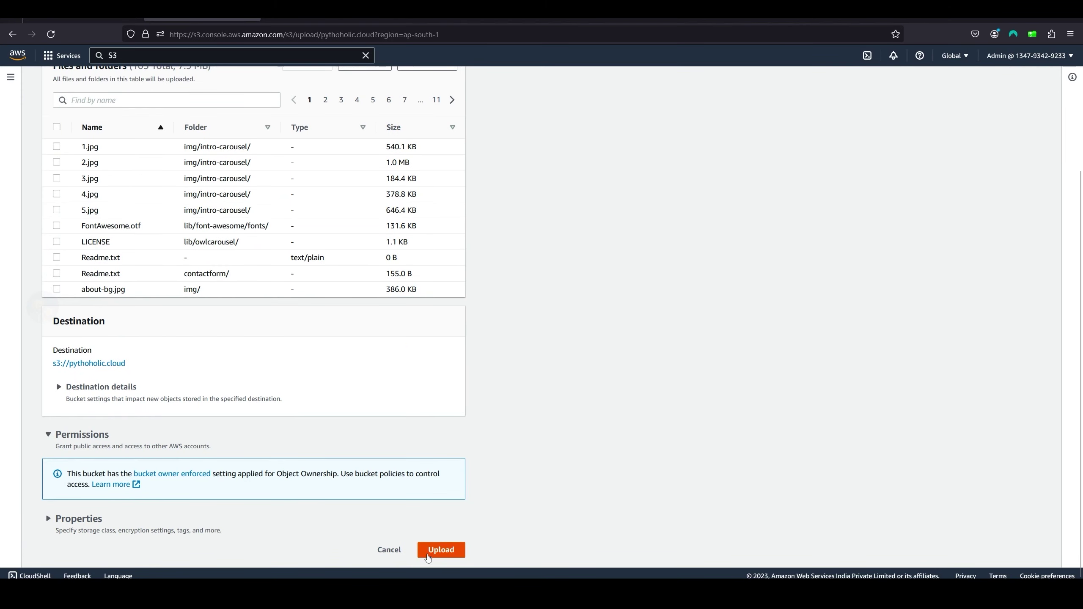
Step: Upload the website files to the pythoholic.cloud bucket, check the succeeded and failed file summary, and close the upload status
click(441, 552)
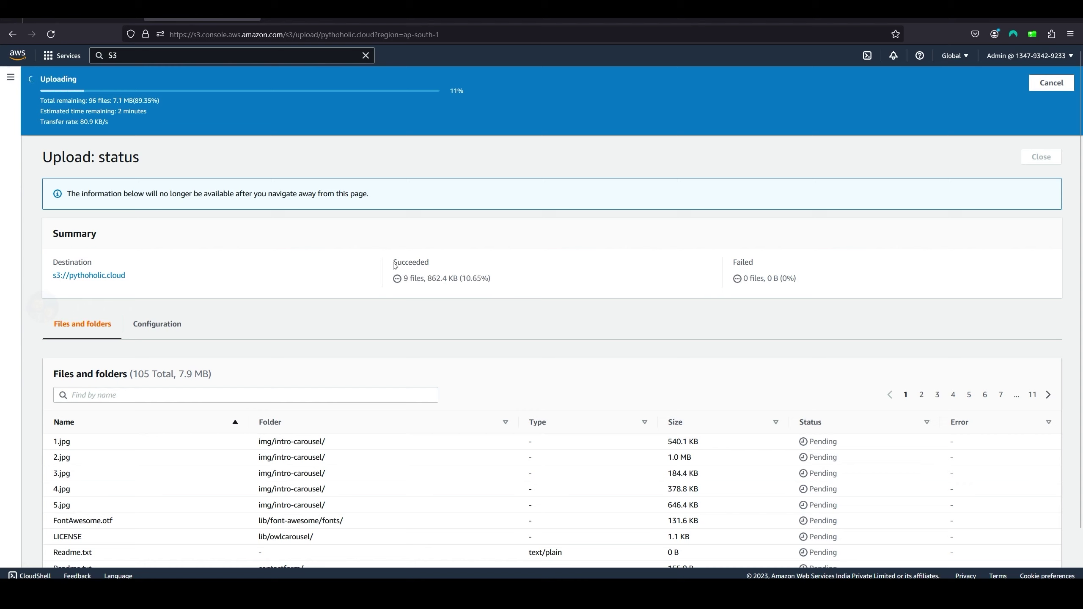
drag(393, 262, 435, 259)
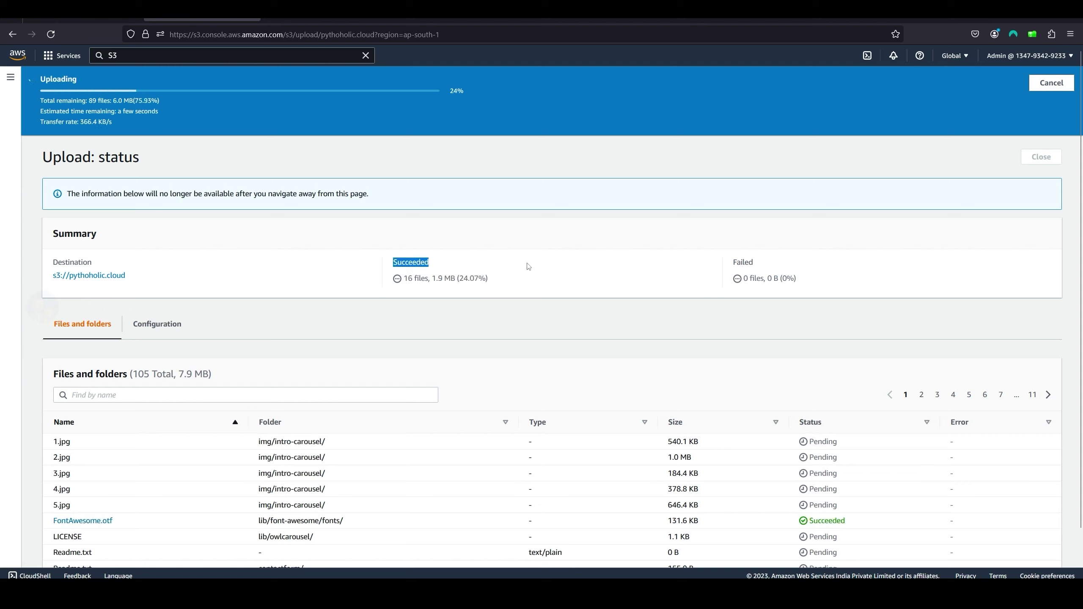
triple_click(495, 278)
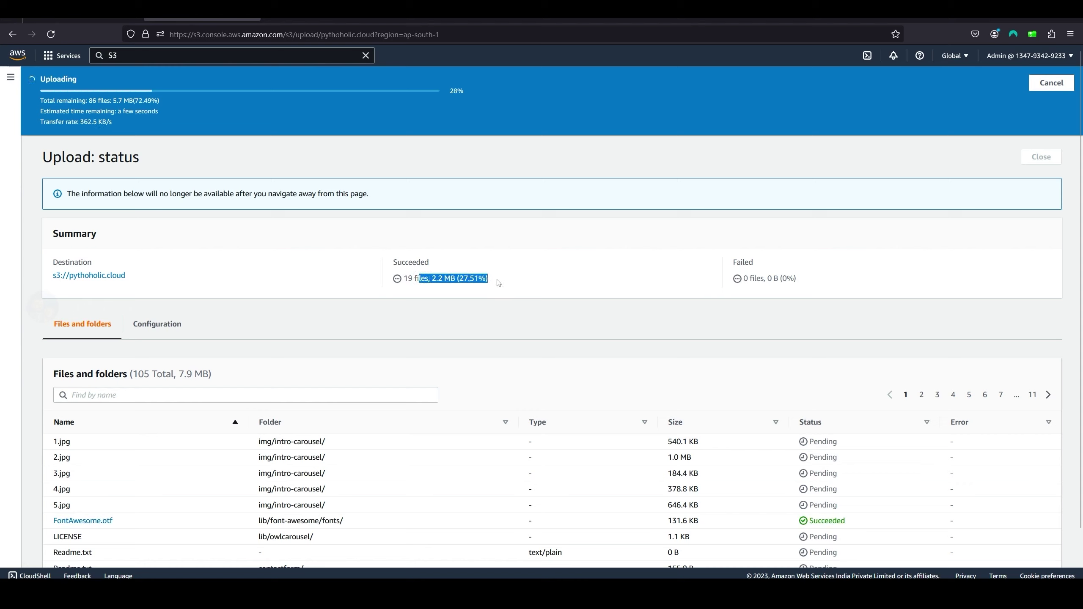
double_click(735, 261)
click(809, 273)
drag(812, 278, 738, 279)
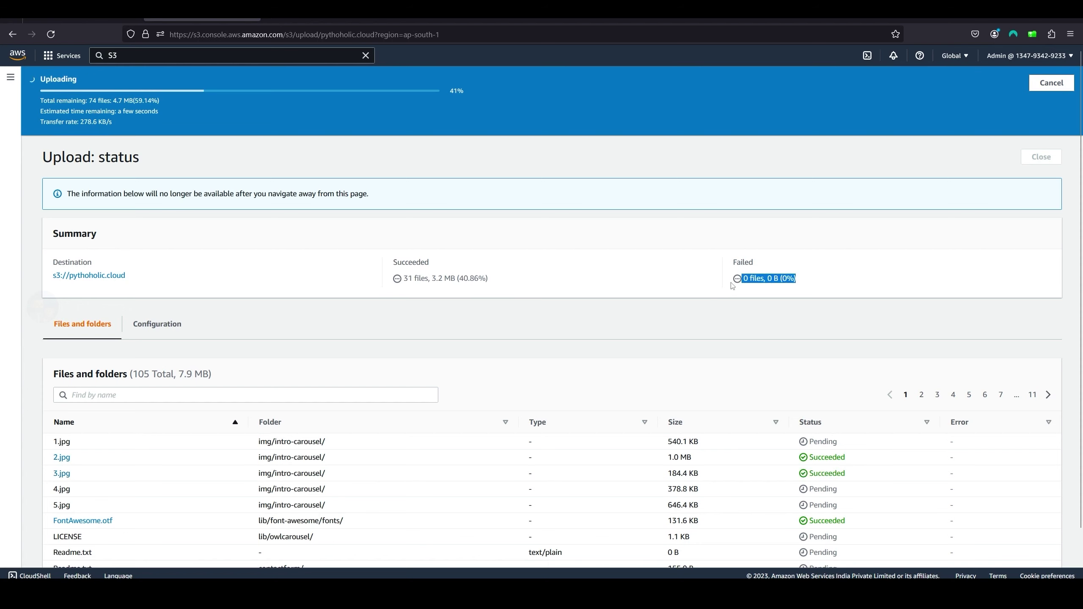
click(658, 338)
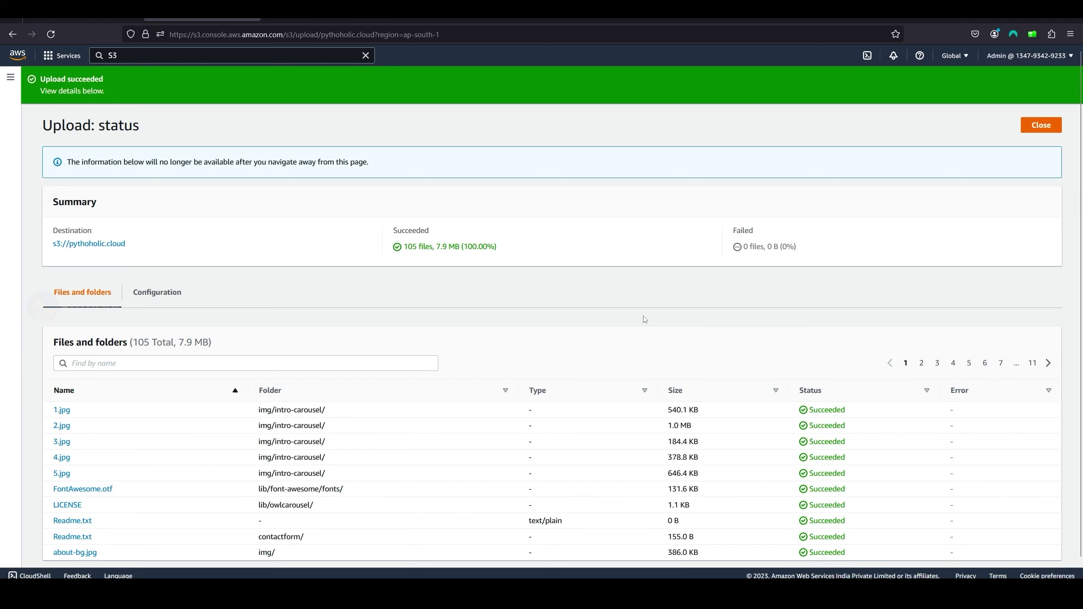
click(1050, 135)
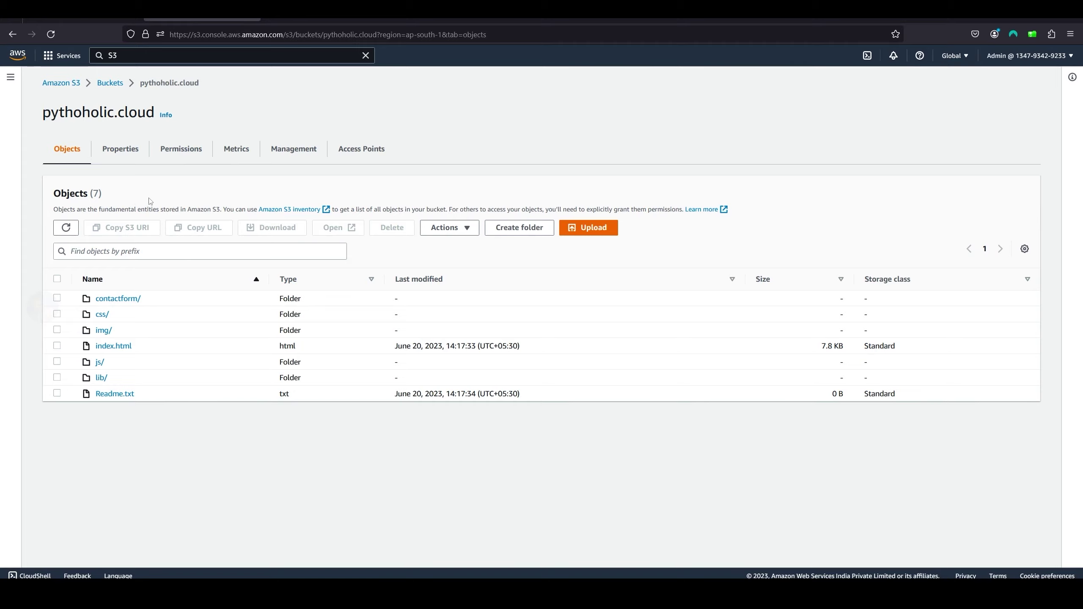
Step: Open the static website hosting settings in the pythoholic.cloud bucket's properties and enable static website hosting
click(122, 153)
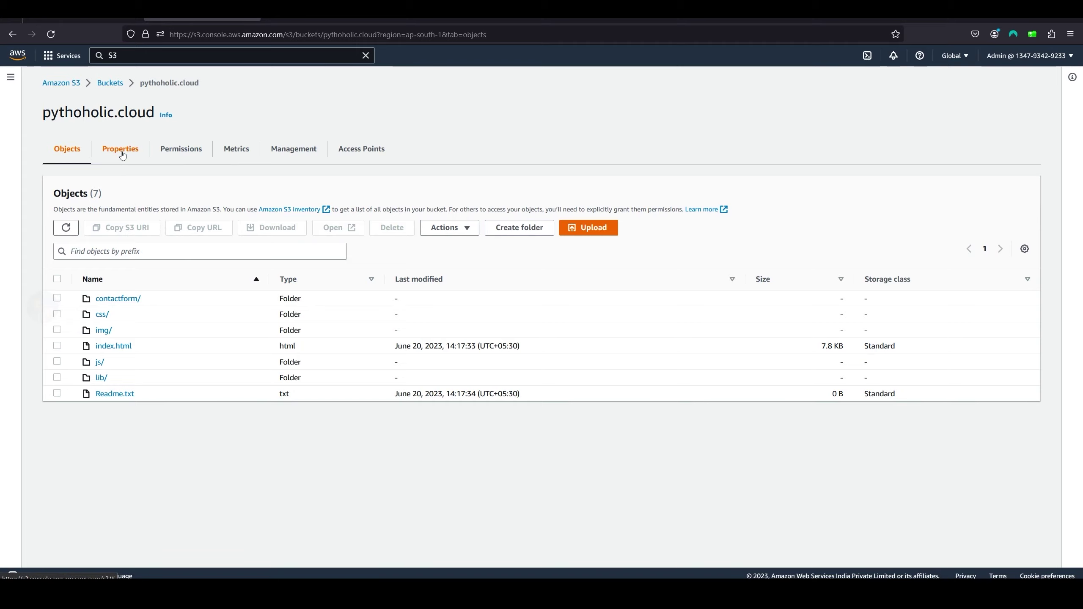
scroll(297, 284, down, 5)
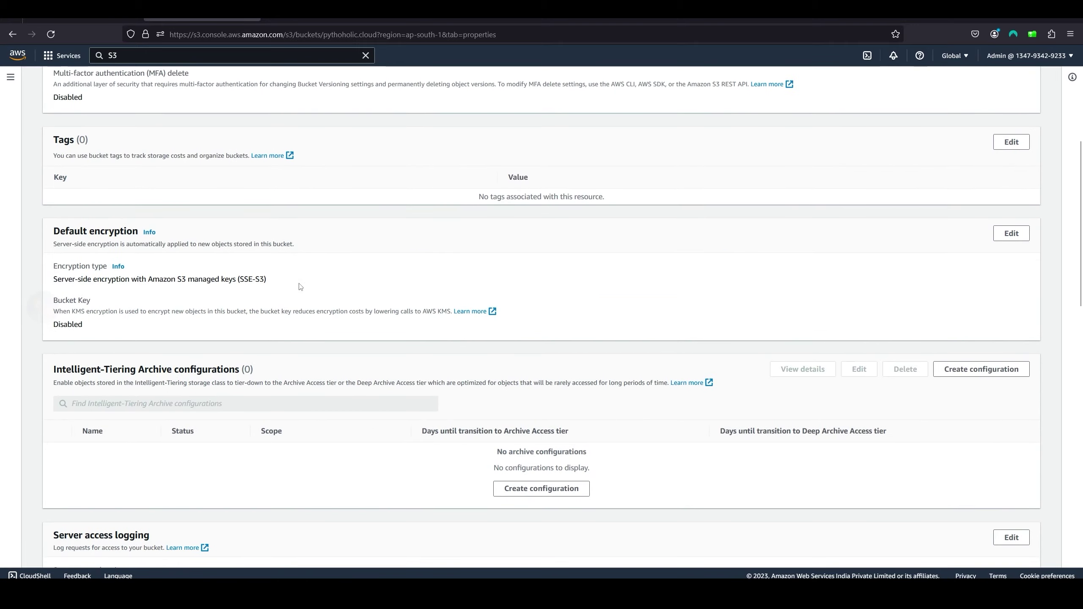
scroll(301, 294, up, 3)
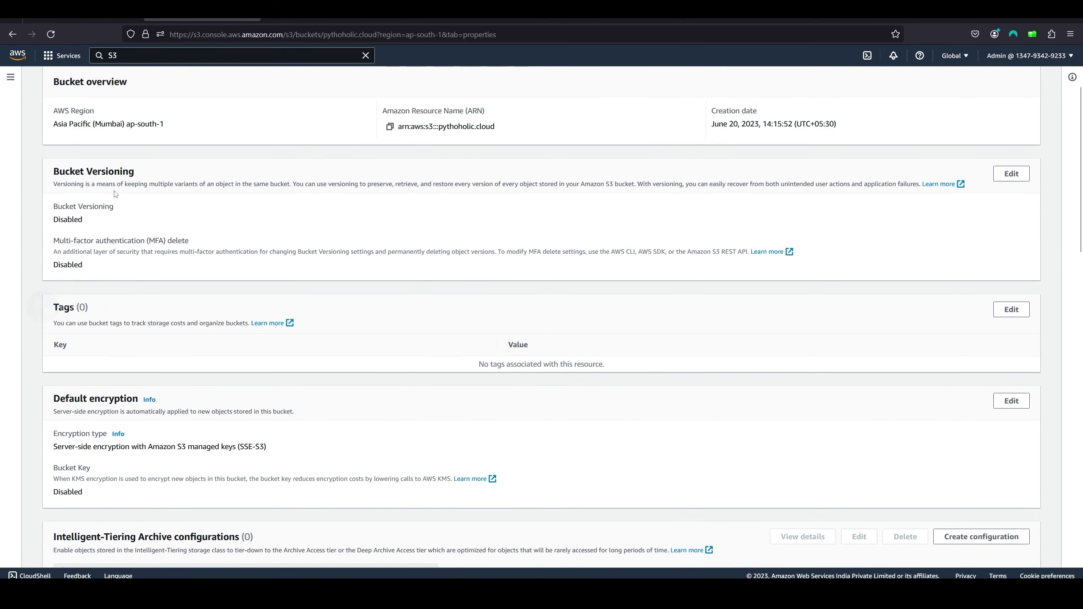
scroll(122, 257, down, 4)
scroll(214, 322, down, 13)
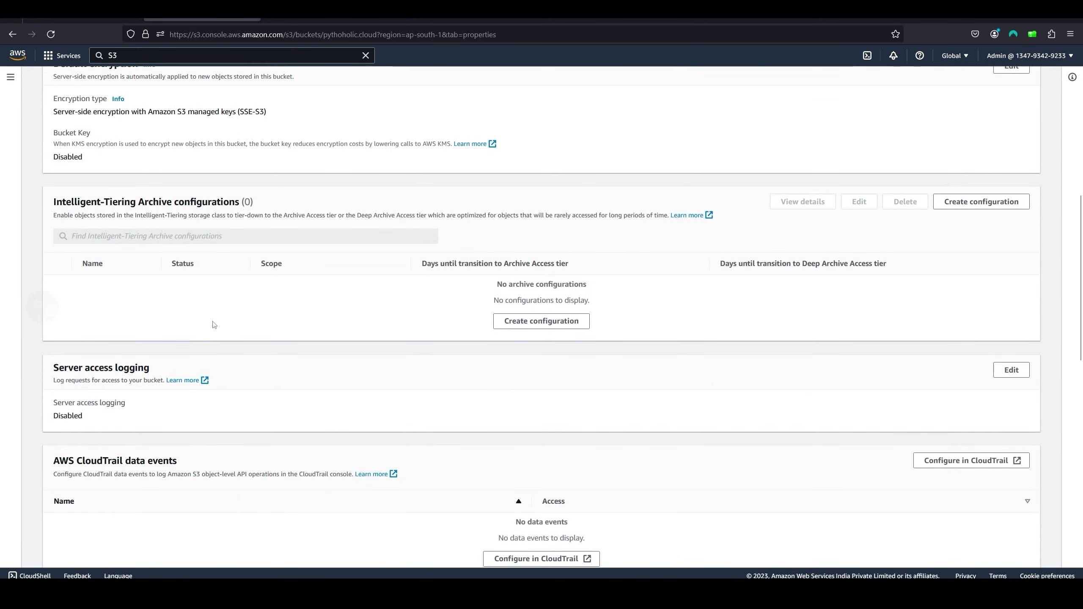
scroll(222, 331, down, 7)
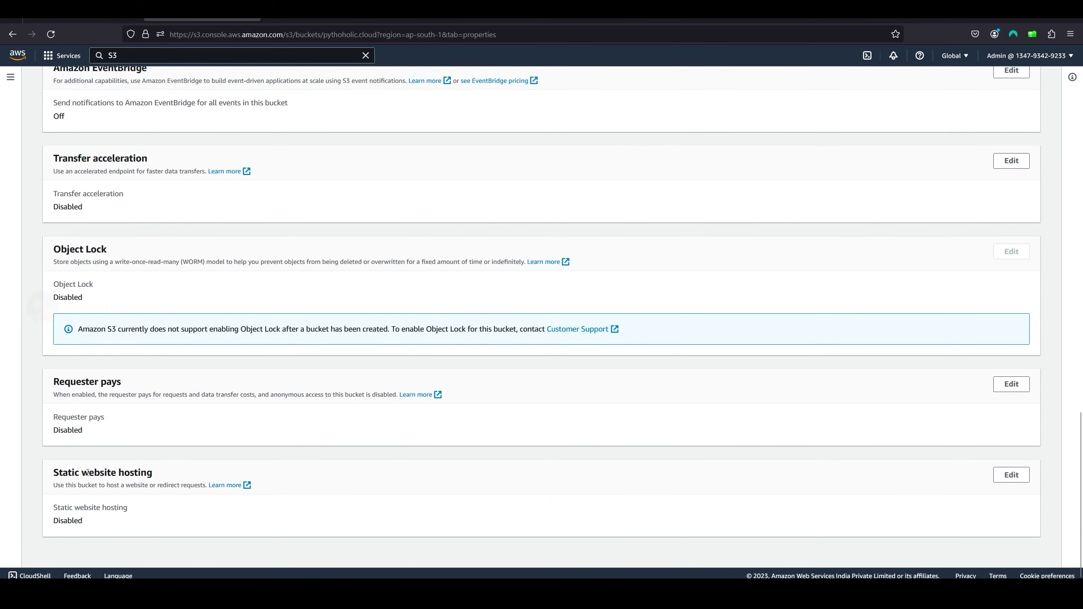
drag(53, 472, 163, 471)
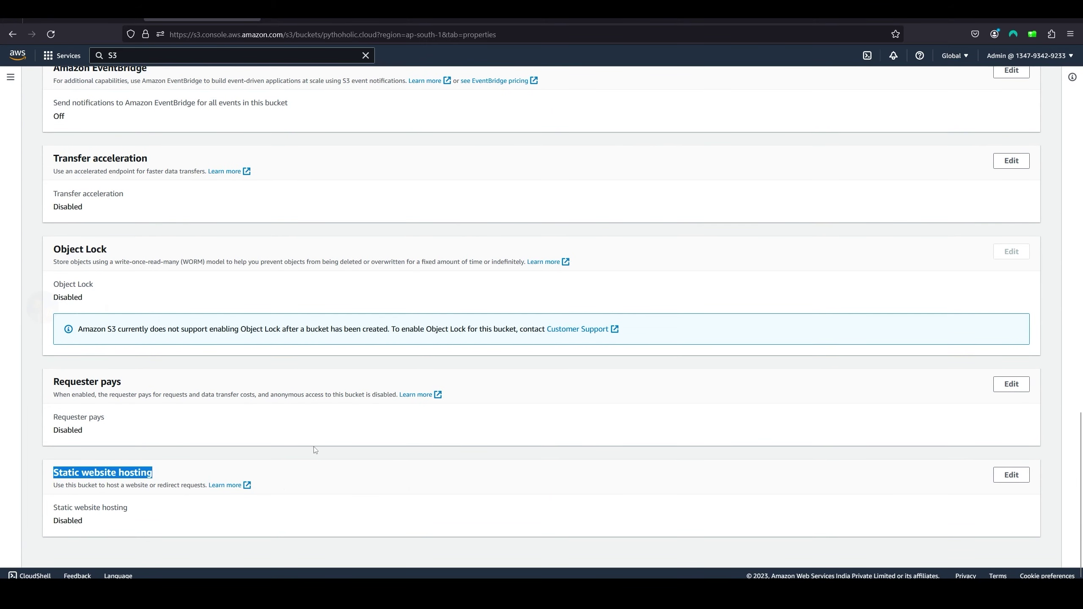
click(311, 498)
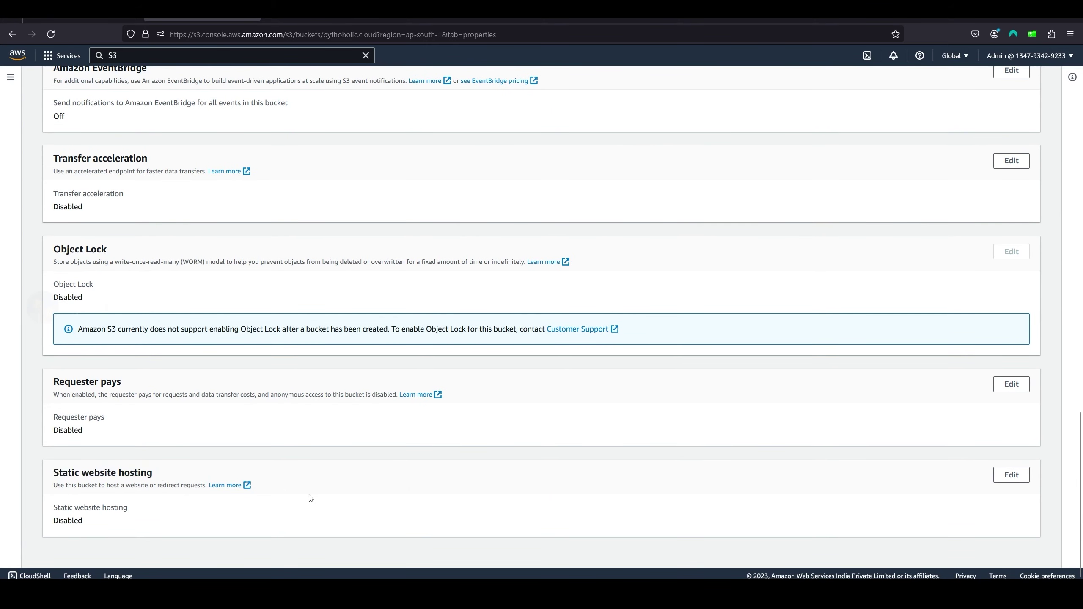
click(1011, 476)
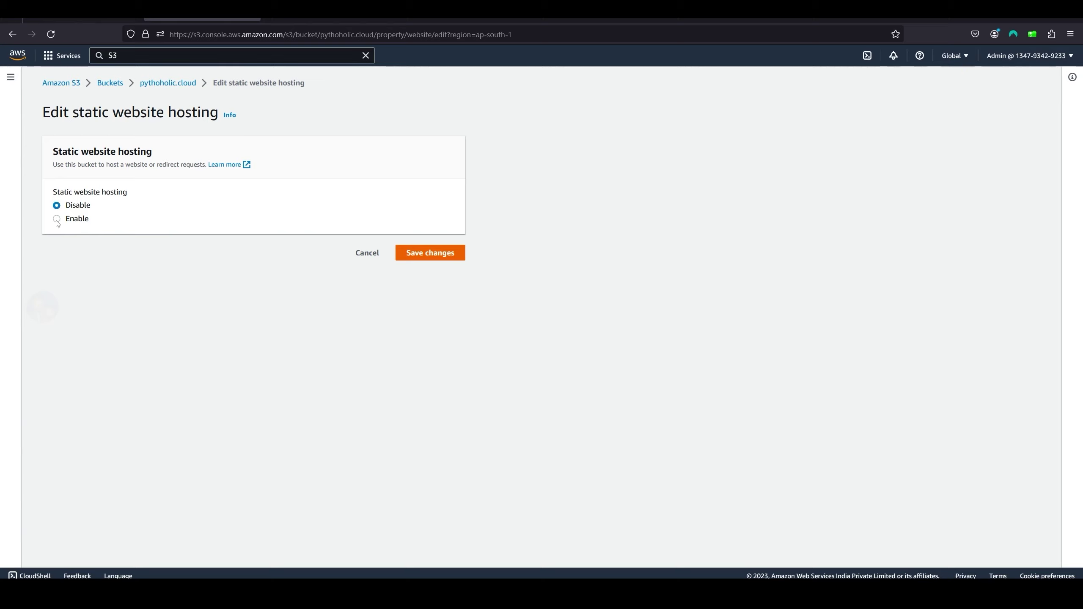
drag(56, 161, 207, 177)
click(209, 206)
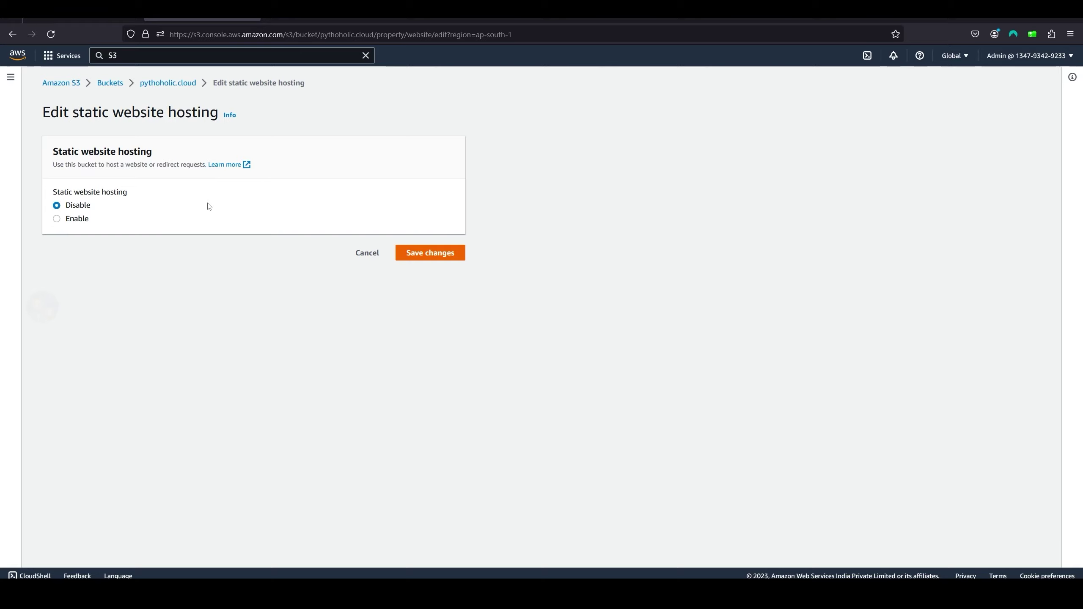
click(58, 219)
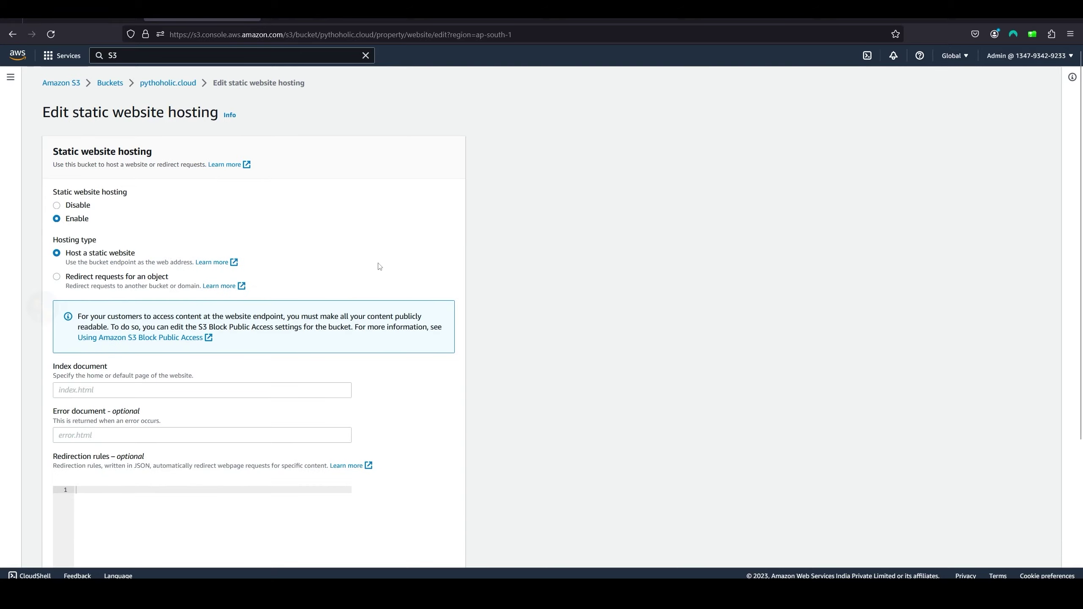
Step: Inspect the options for redirecting requests for an object, and switch the hosting type back to Host a static website
scroll(370, 265, down, 2)
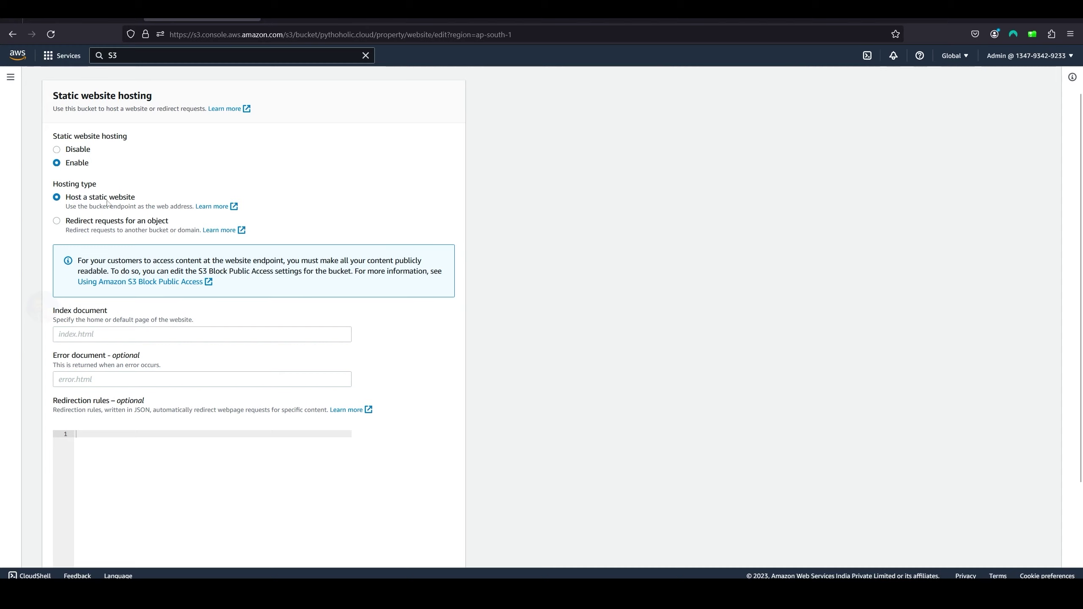
click(57, 221)
click(192, 327)
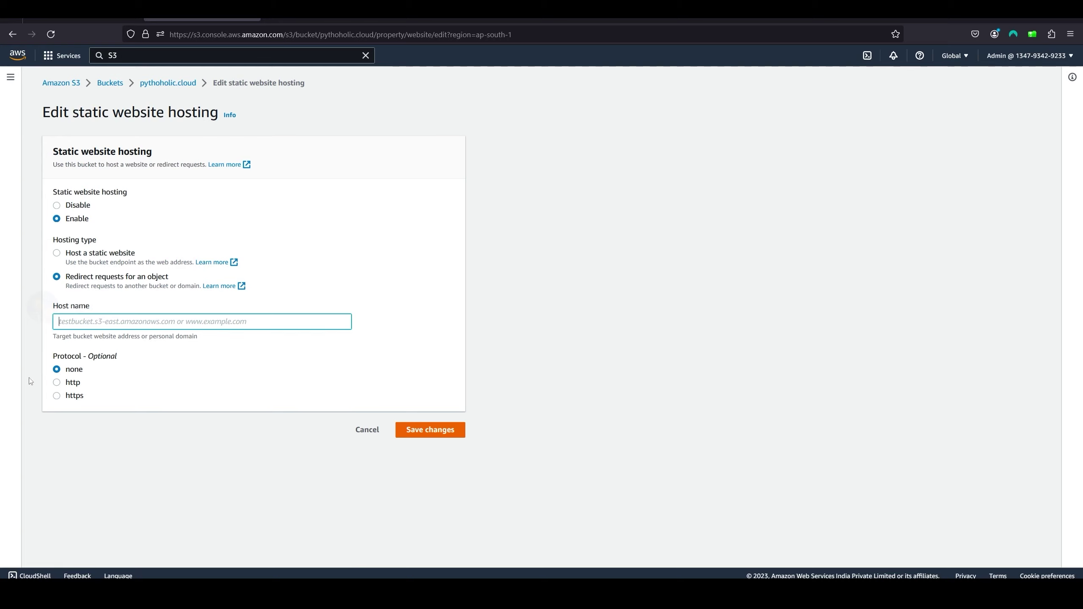
click(58, 255)
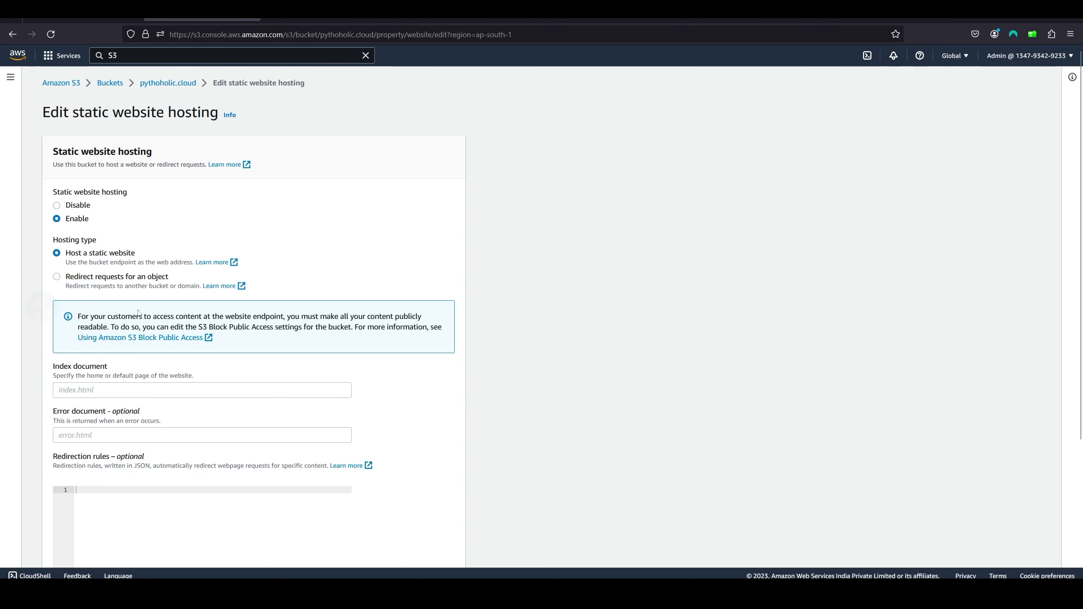
Step: Set the index document to index.html and check that file name in the bucket's object list
click(96, 390)
text(in)
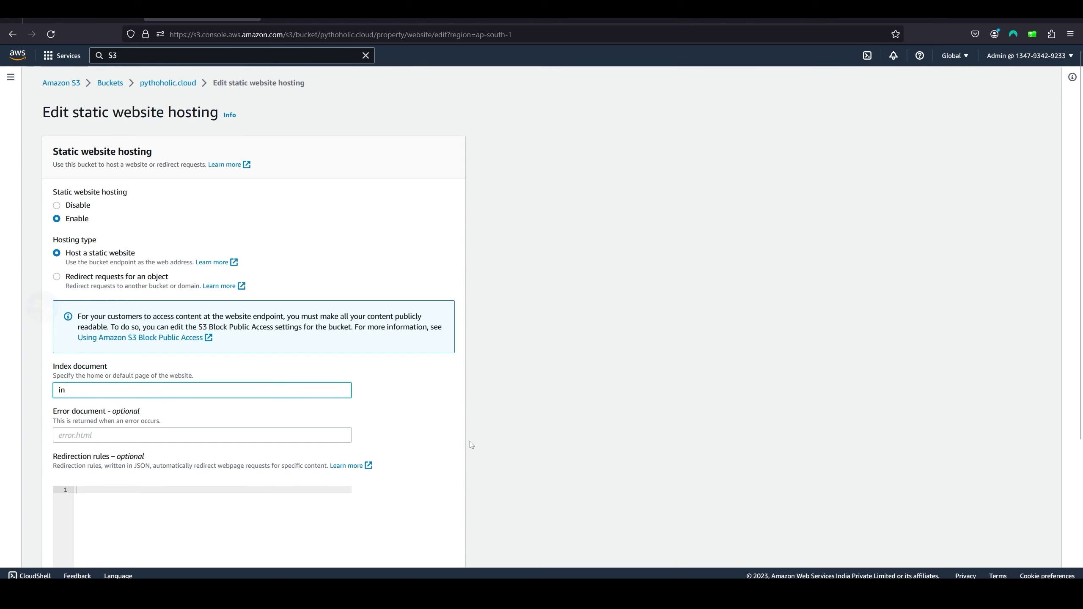
text(dex.html)
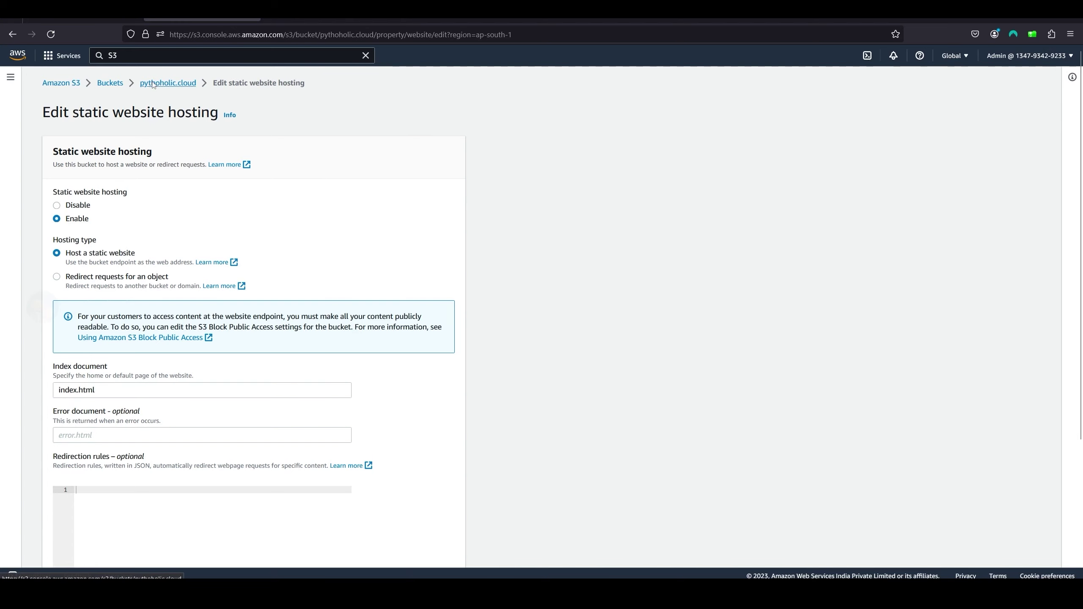
click(167, 83)
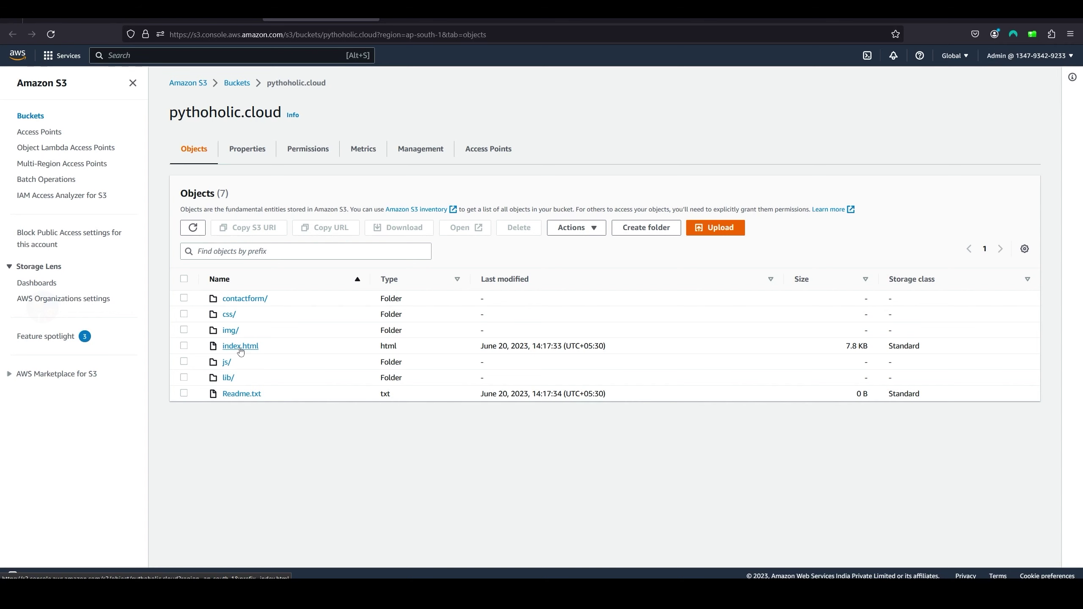
key(ctrl+Page_Up)
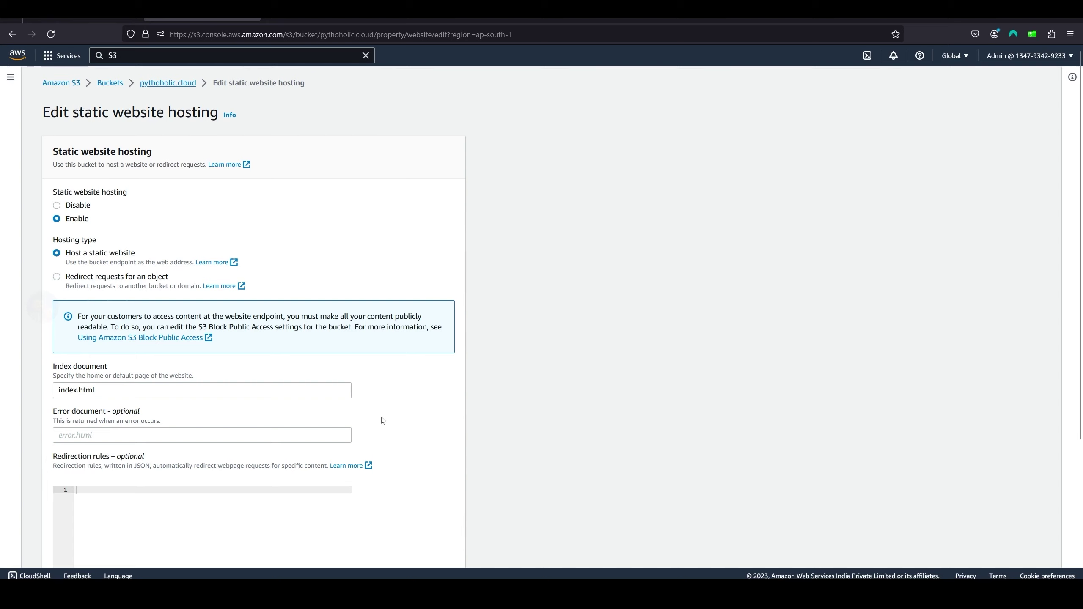
Step: Review the optional error document and redirection rules, leaving both empty, and save the static website hosting settings
scroll(409, 425, down, 4)
scroll(409, 424, down, 1)
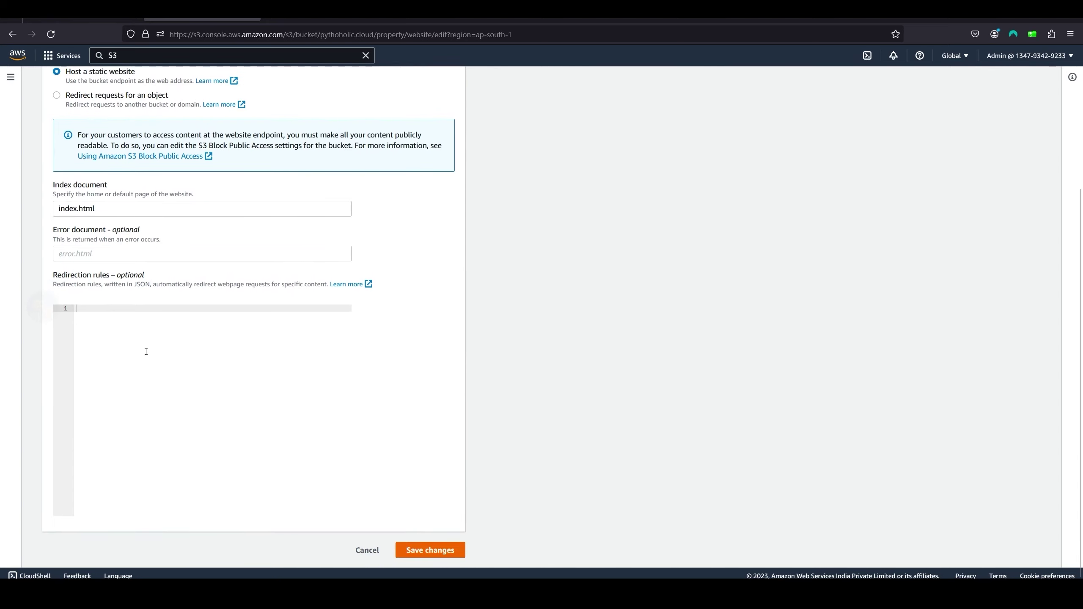
scroll(220, 372, up, 5)
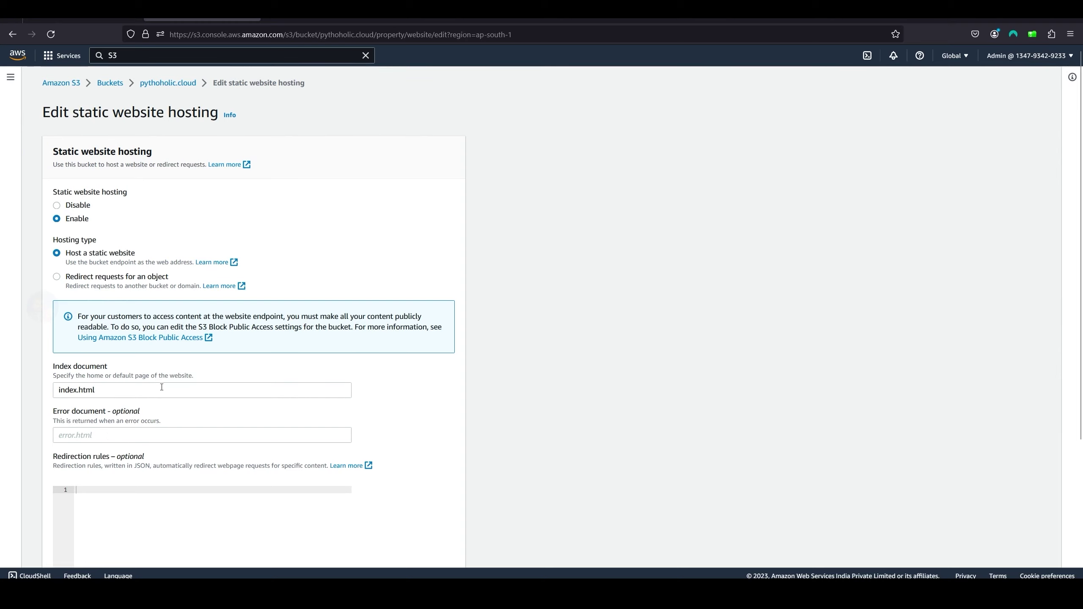
click(141, 394)
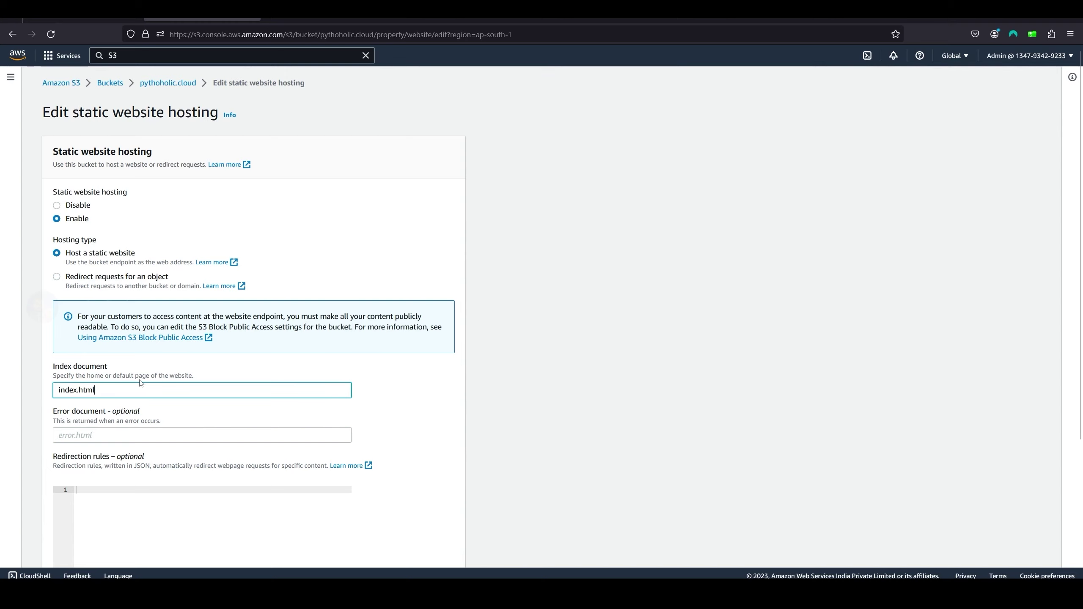
click(419, 434)
scroll(420, 434, down, 5)
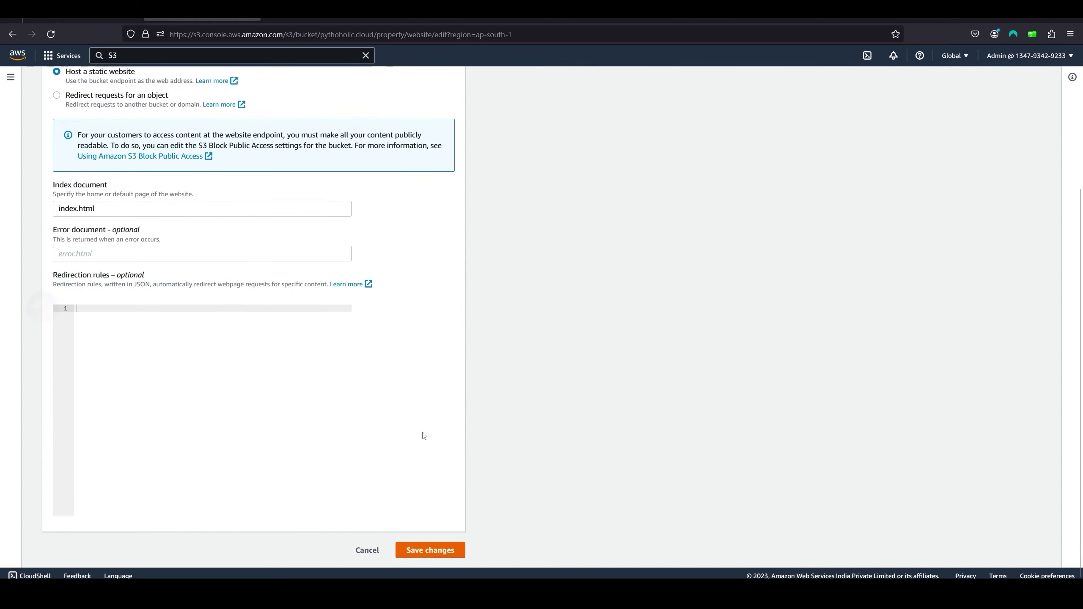
scroll(443, 471, up, 2)
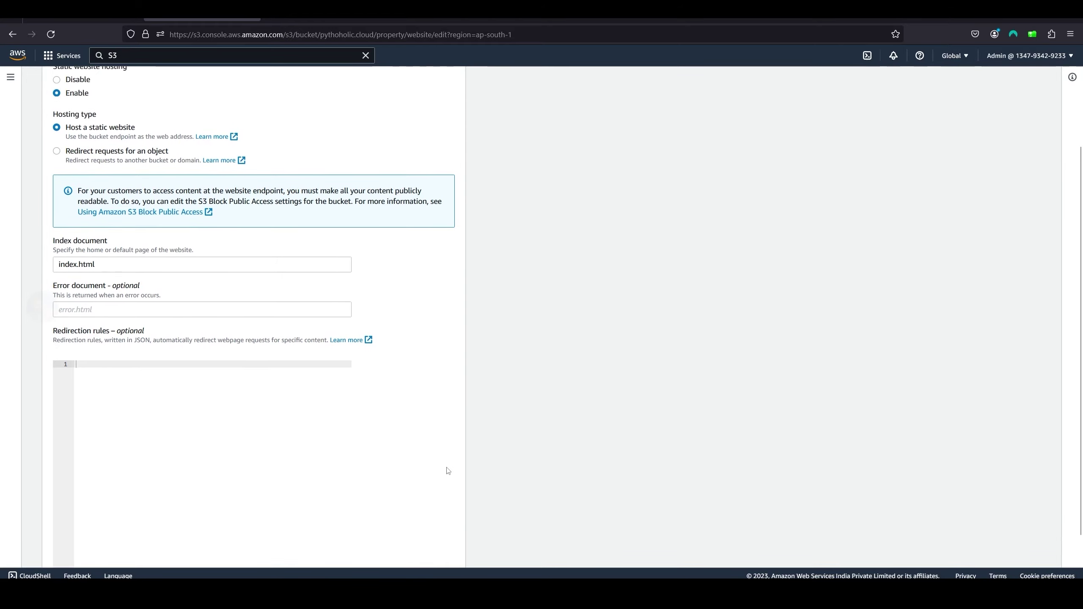
scroll(444, 491, down, 2)
click(429, 550)
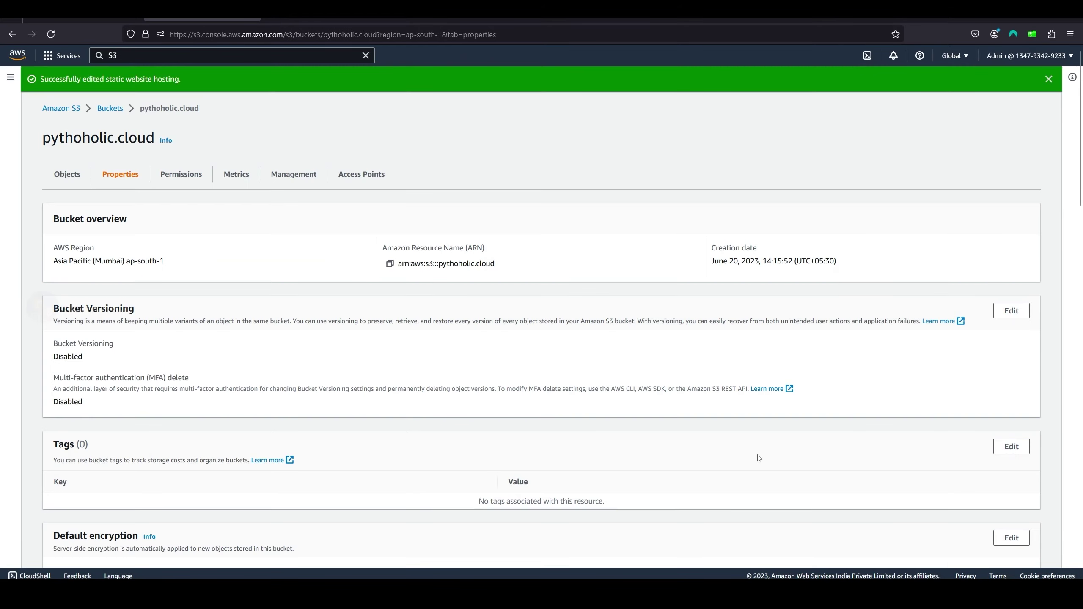
Step: Open the bucket website endpoint from the static website hosting section to test the site, and return to the bucket's properties
scroll(398, 453, down, 5)
scroll(398, 452, down, 10)
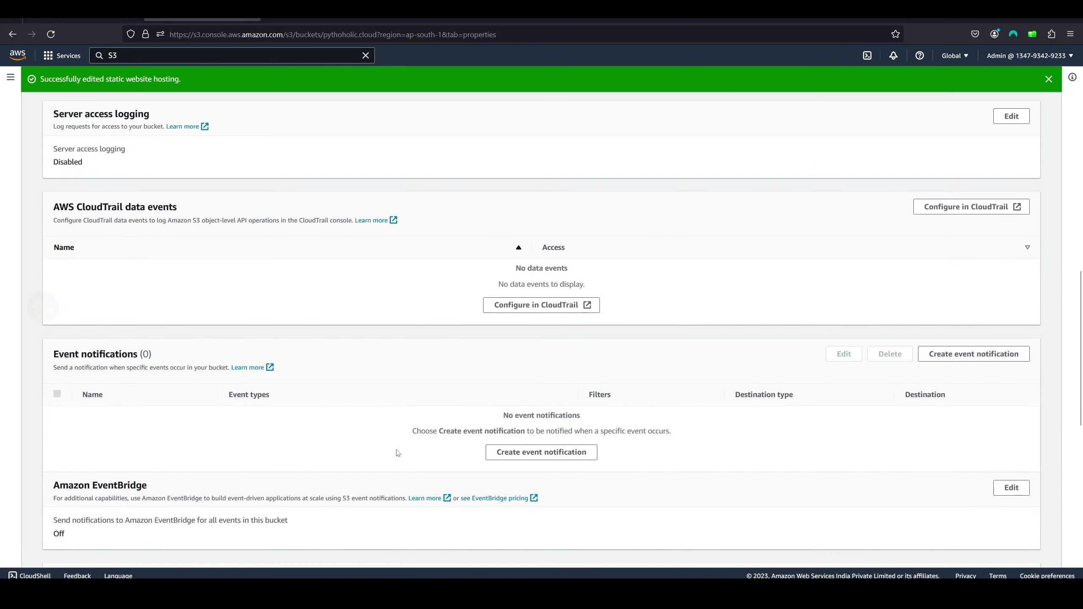
scroll(388, 463, down, 5)
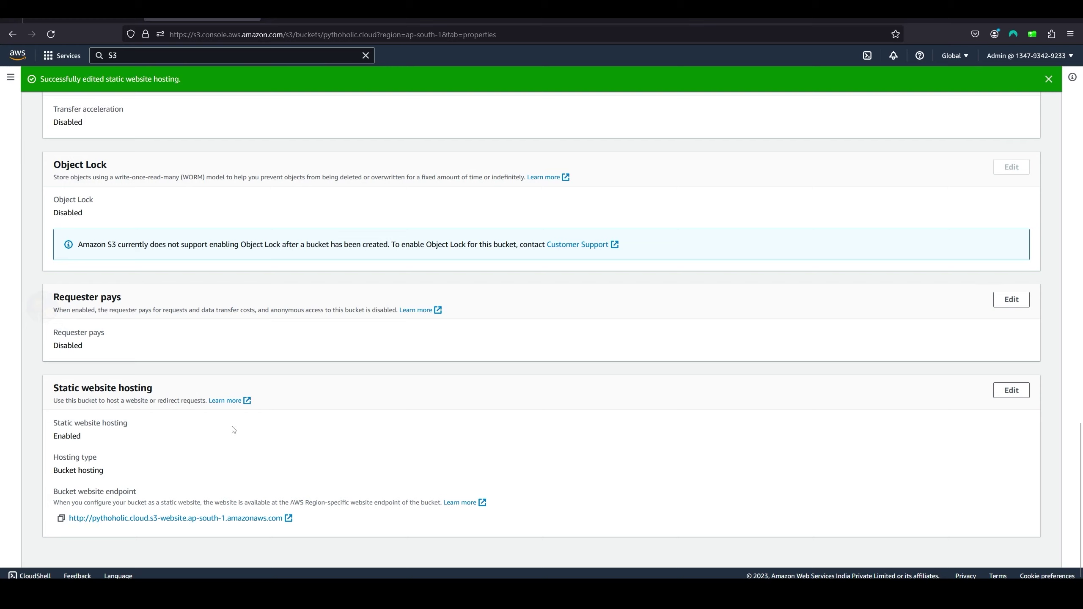
click(110, 519)
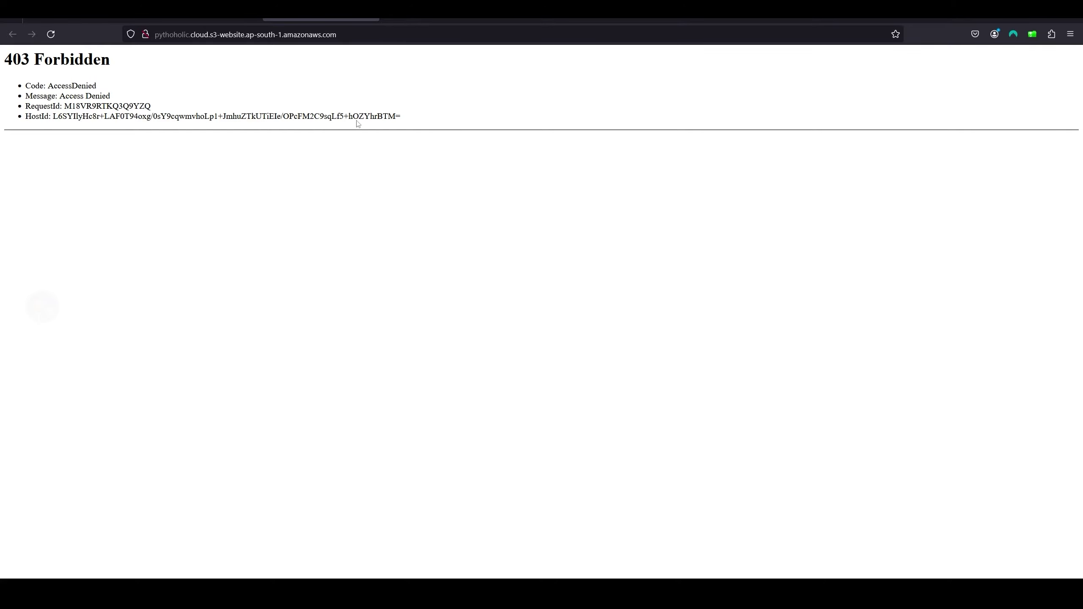
click(370, 19)
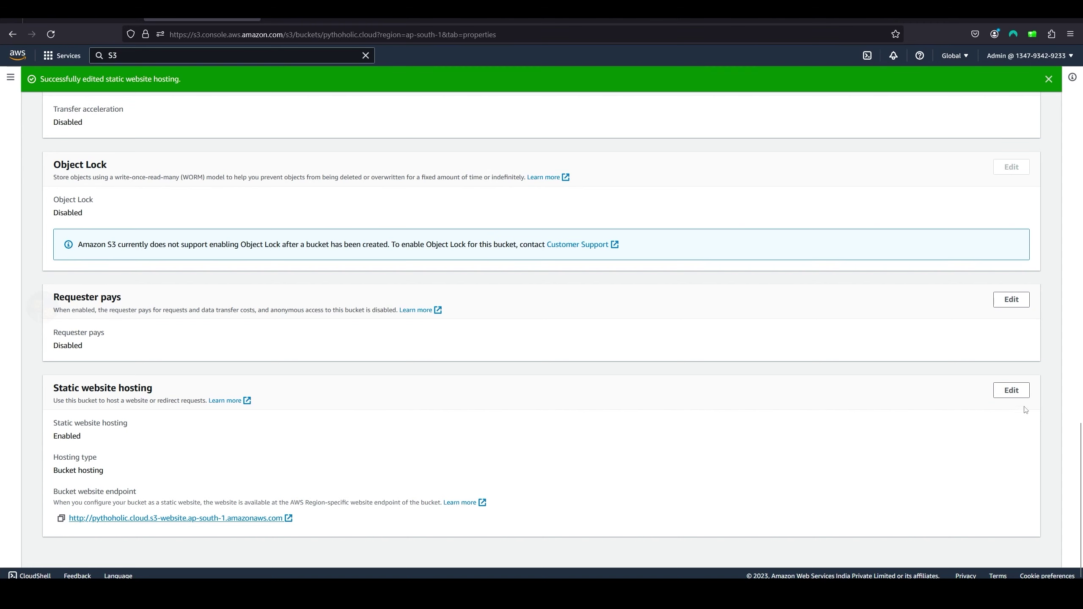
Step: Reopen the static website hosting settings and read the notice about making the bucket's content publicly readable
click(1007, 390)
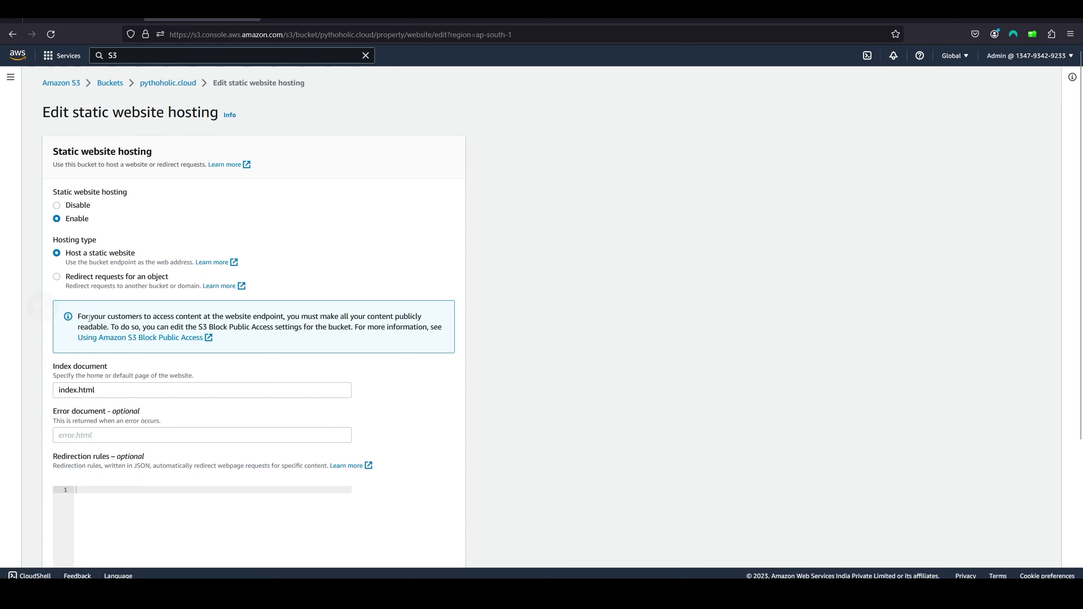
drag(77, 316, 169, 317)
click(235, 315)
drag(287, 317, 200, 339)
click(356, 327)
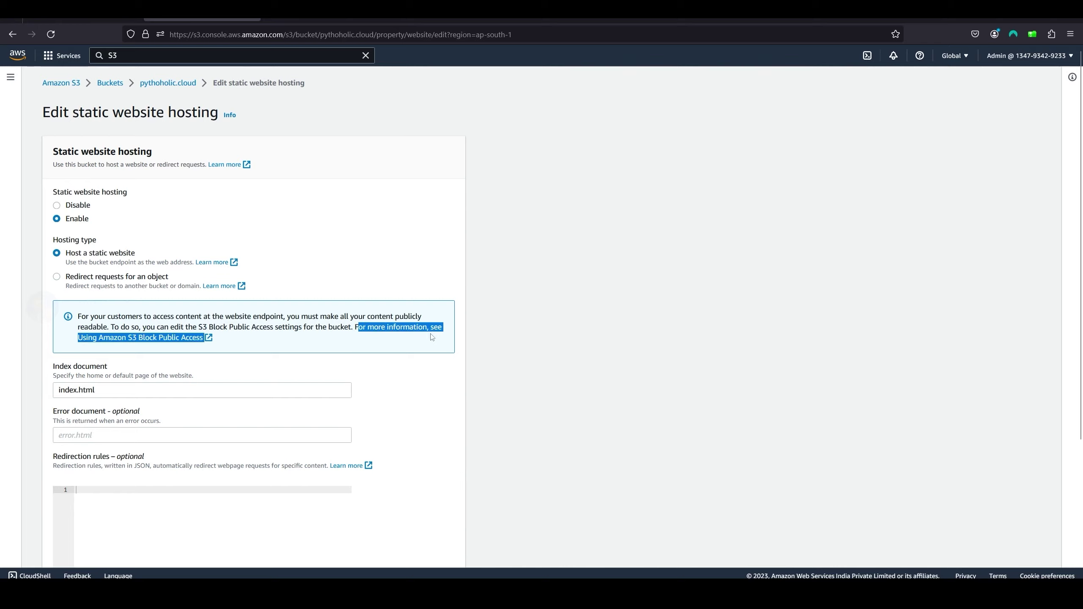
Step: Open the S3 user guide topic on setting permissions for website access and read its block public access and bucket policy sections
click(167, 350)
click(157, 338)
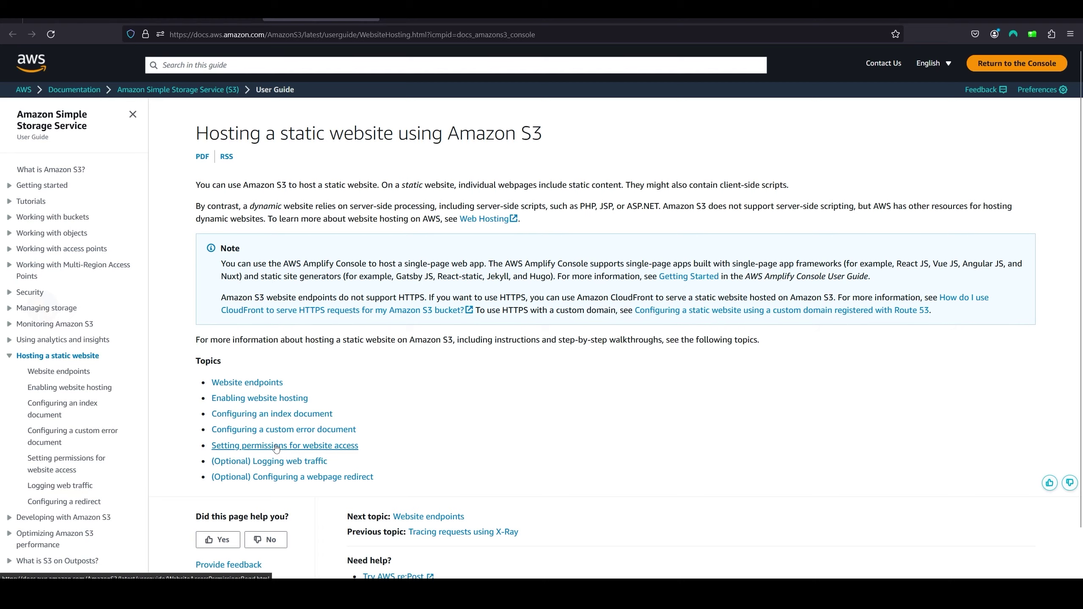
click(276, 446)
scroll(449, 440, down, 10)
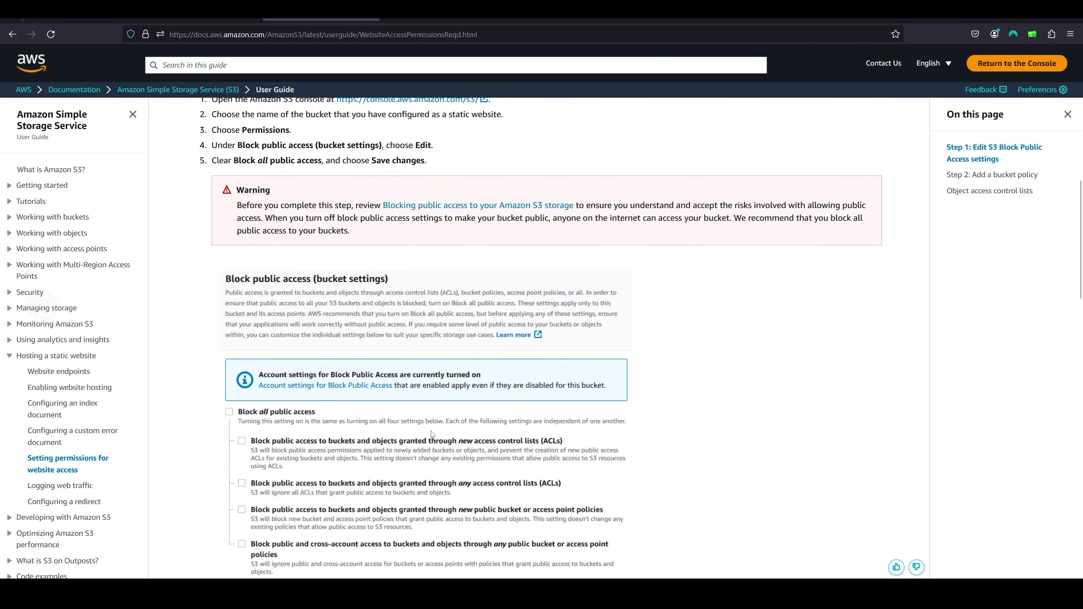
scroll(432, 434, down, 10)
scroll(339, 334, up, 3)
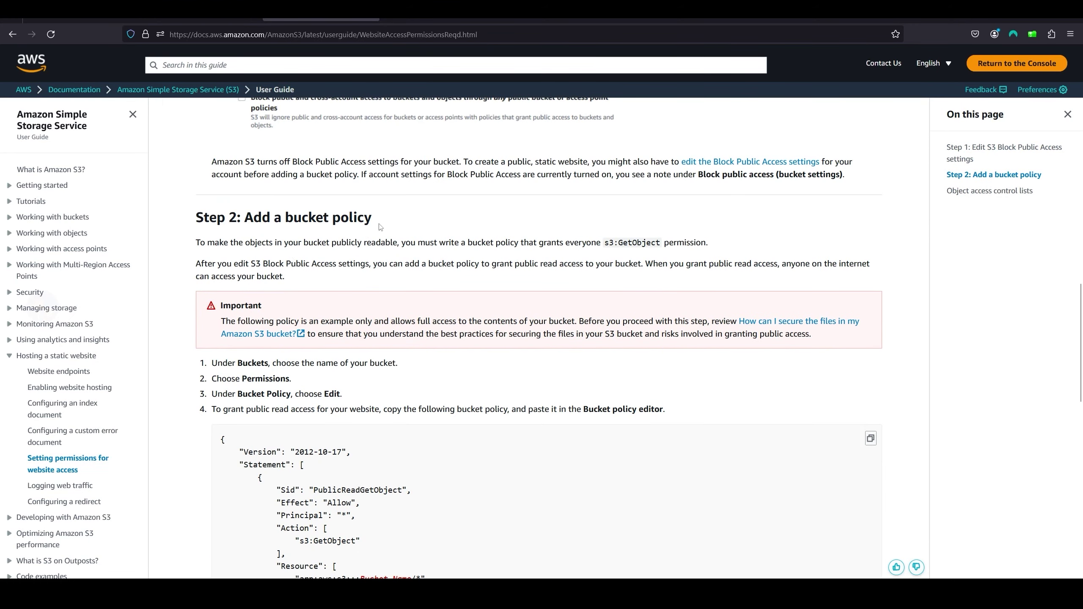
drag(380, 224, 194, 219)
scroll(277, 219, up, 10)
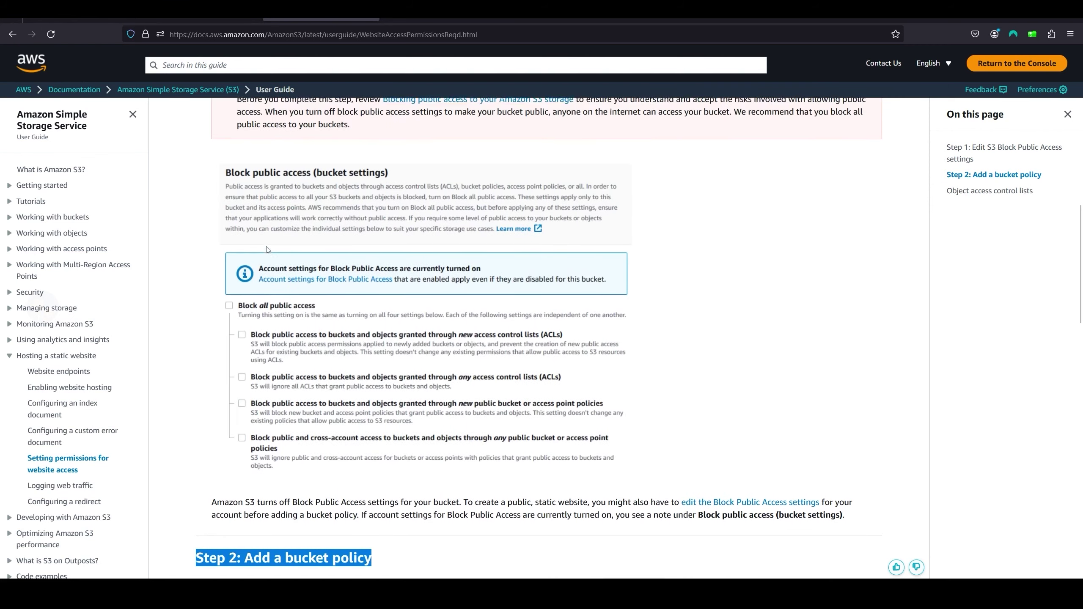
scroll(269, 299, down, 8)
scroll(264, 339, up, 5)
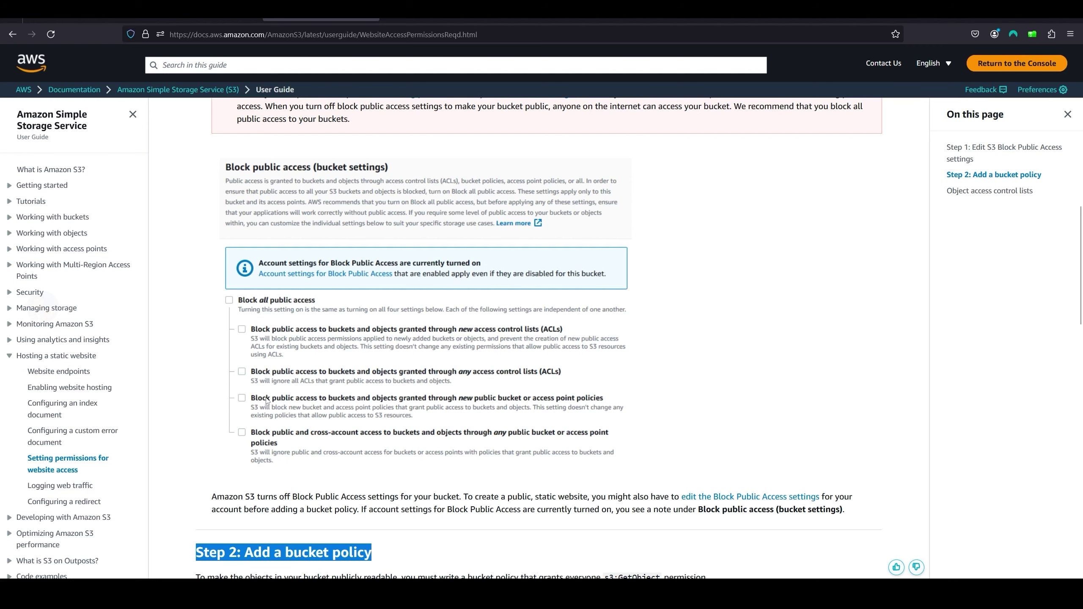
Step: Copy the complete PublicReadGetObject example bucket policy from Step 2 of the guide
scroll(245, 299, down, 10)
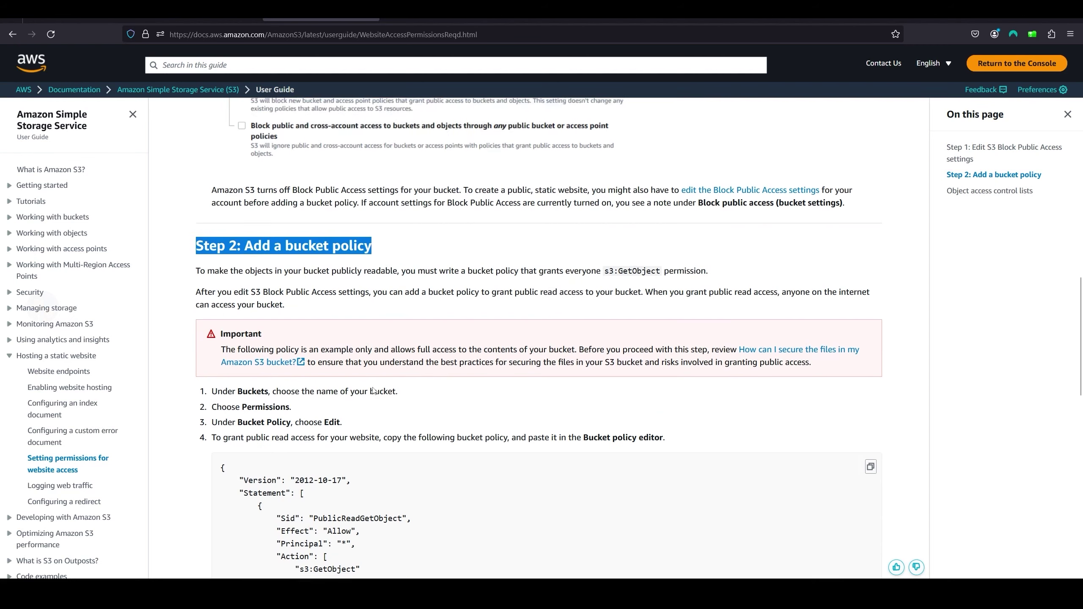
drag(242, 420, 220, 223)
key(ctrl+c)
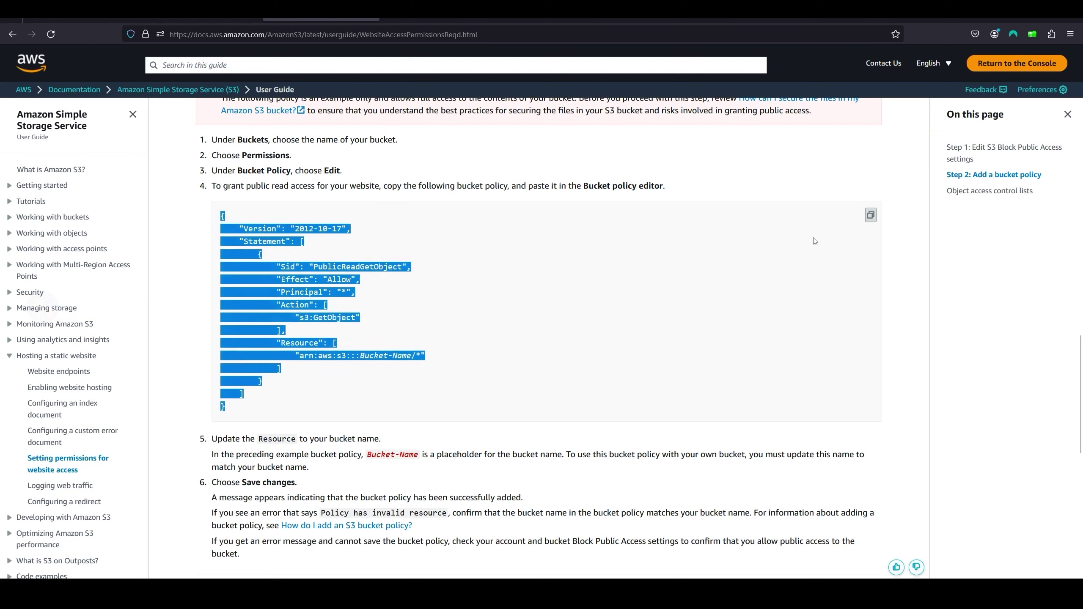
Step: Return to the S3 console, open the pythoholic.cloud bucket policy for editing, and paste the copied example policy
click(202, 18)
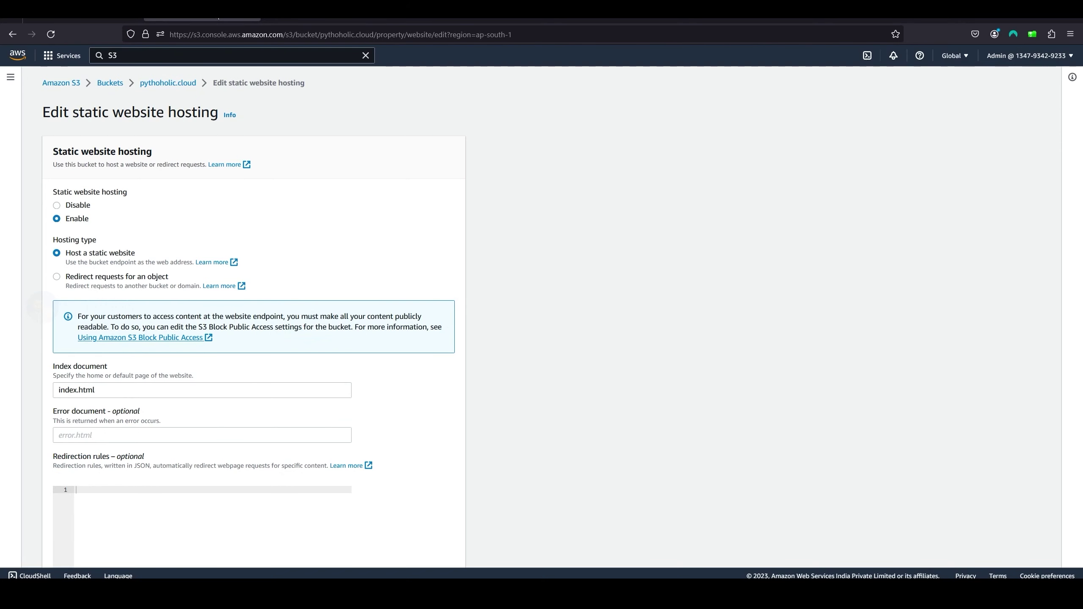
click(170, 83)
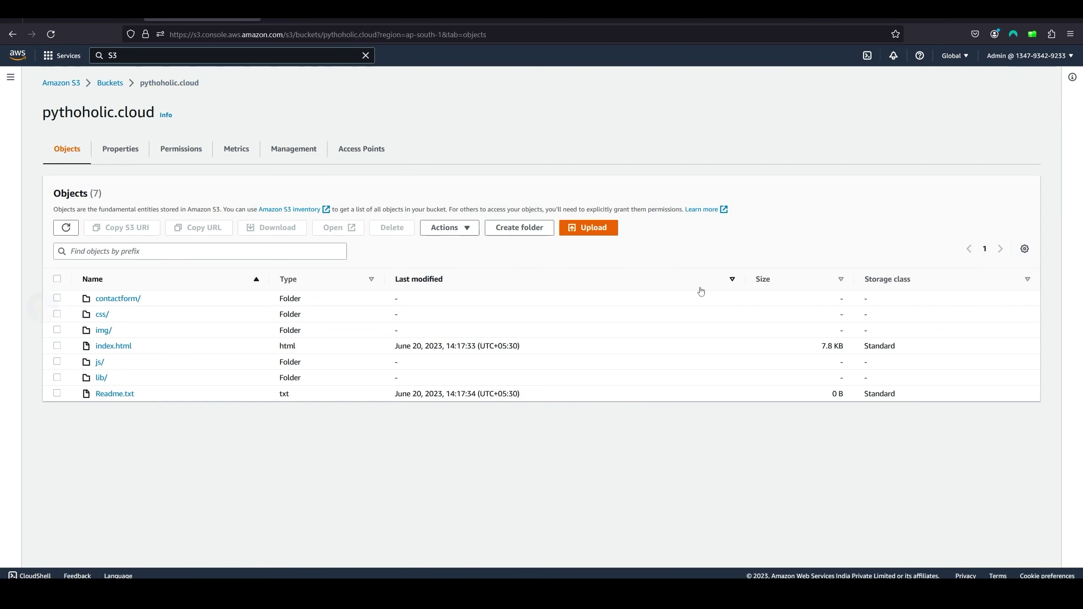
click(183, 149)
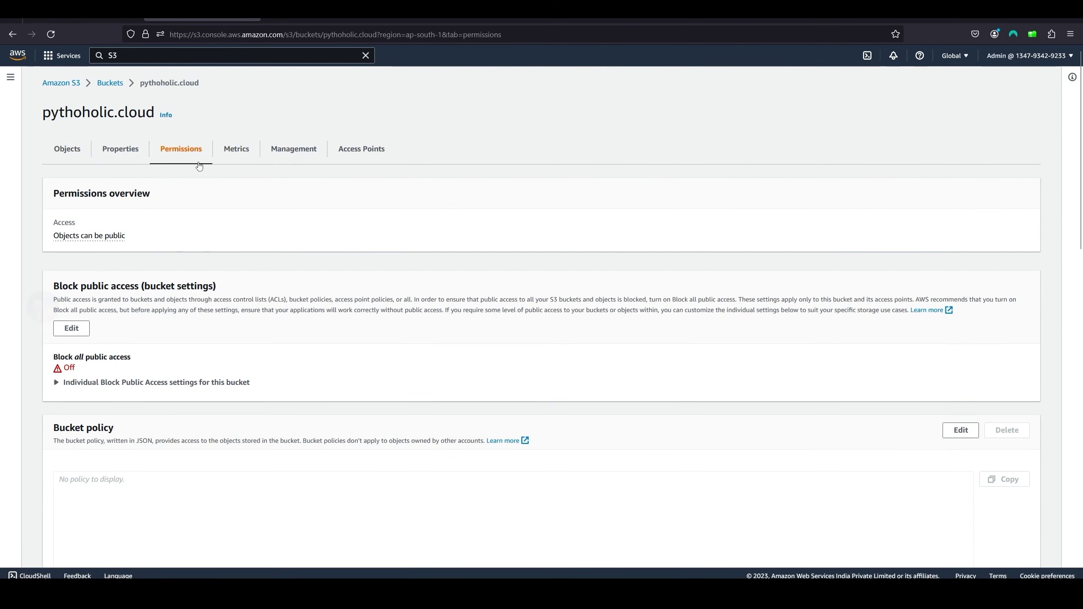
scroll(279, 268, down, 5)
drag(54, 205, 111, 205)
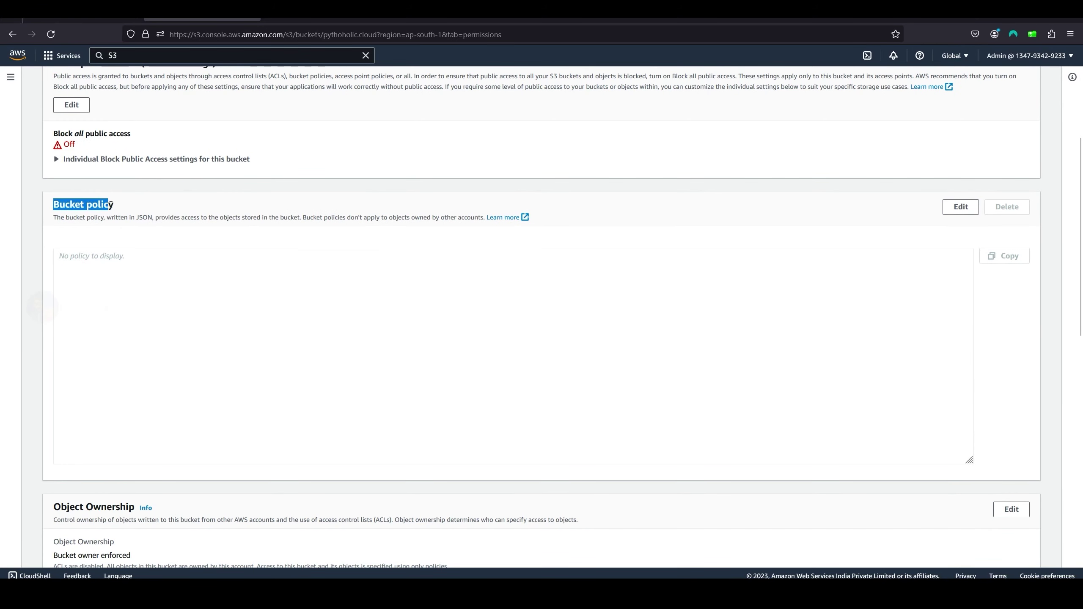
click(104, 226)
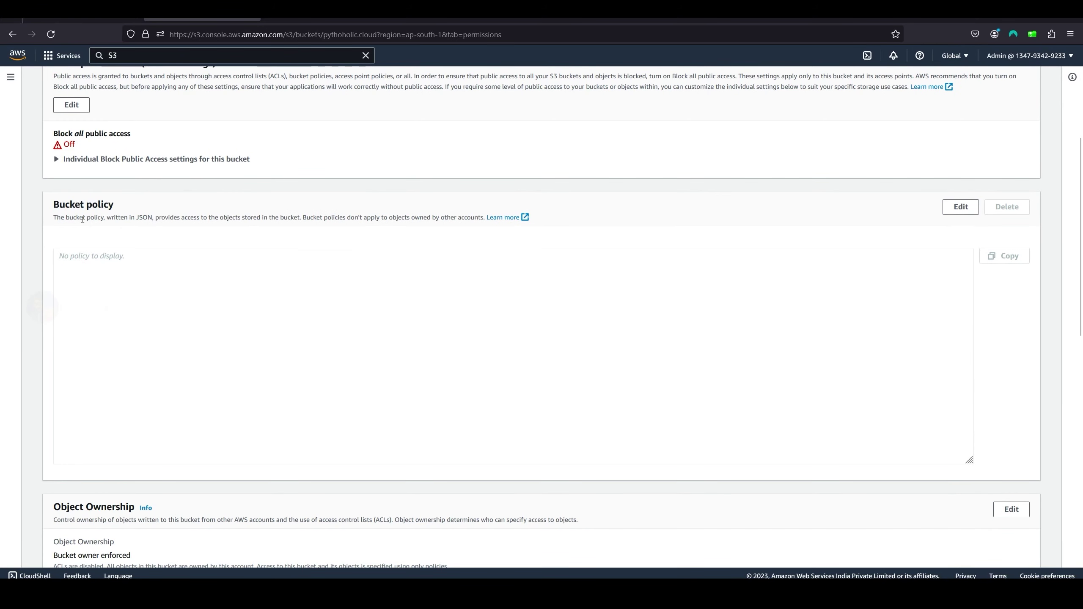
click(962, 209)
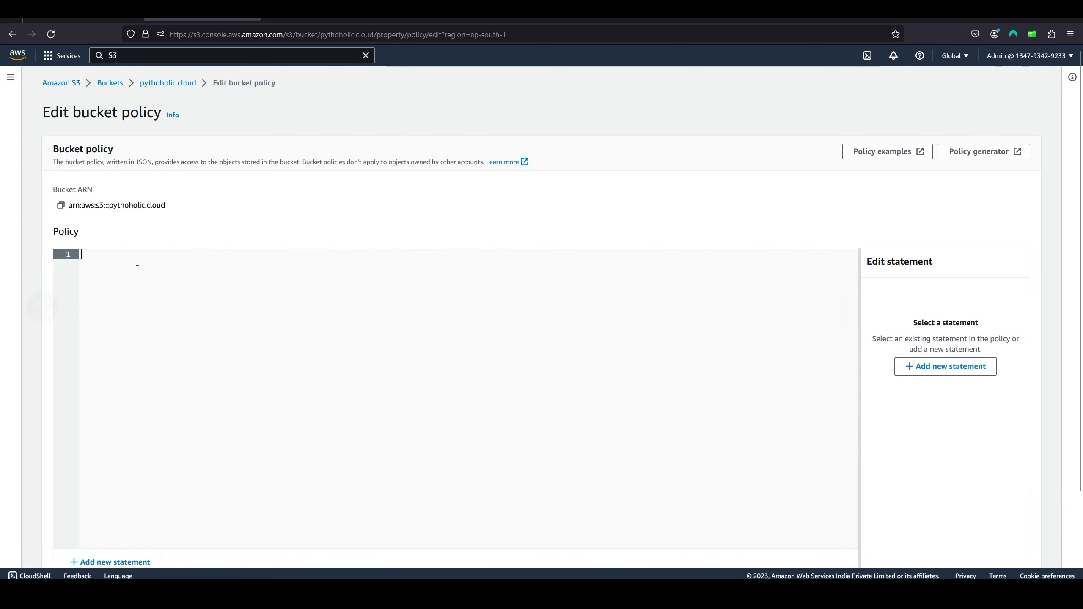
key(ctrl+v)
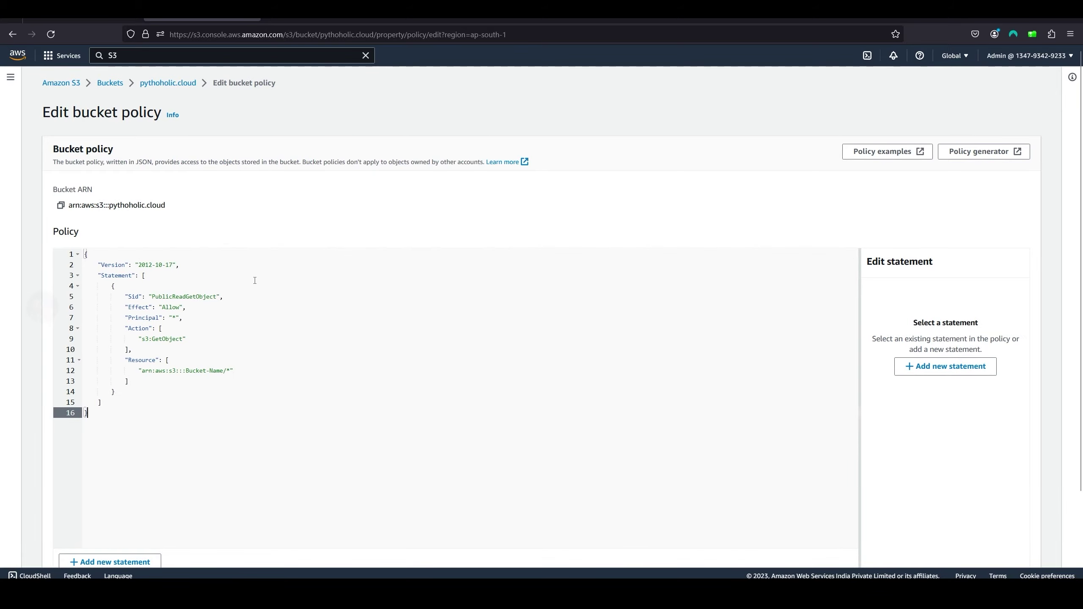
Step: Replace the placeholder ARN before /* in the policy's resource with arn:aws:s3:::pythoholic.cloud and save the bucket policy
click(61, 205)
click(224, 370)
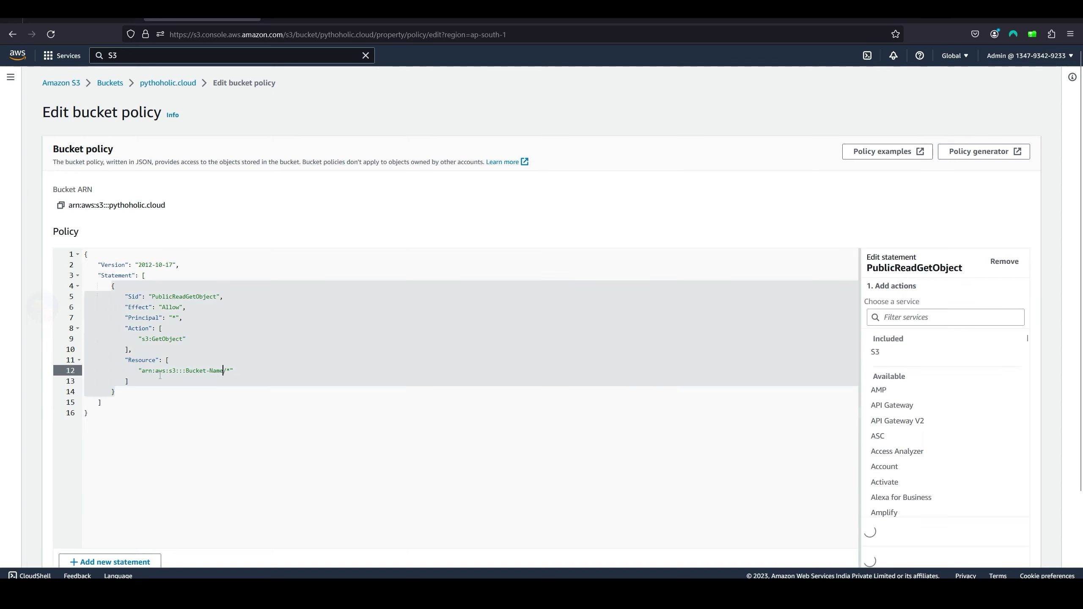
drag(223, 371, 142, 371)
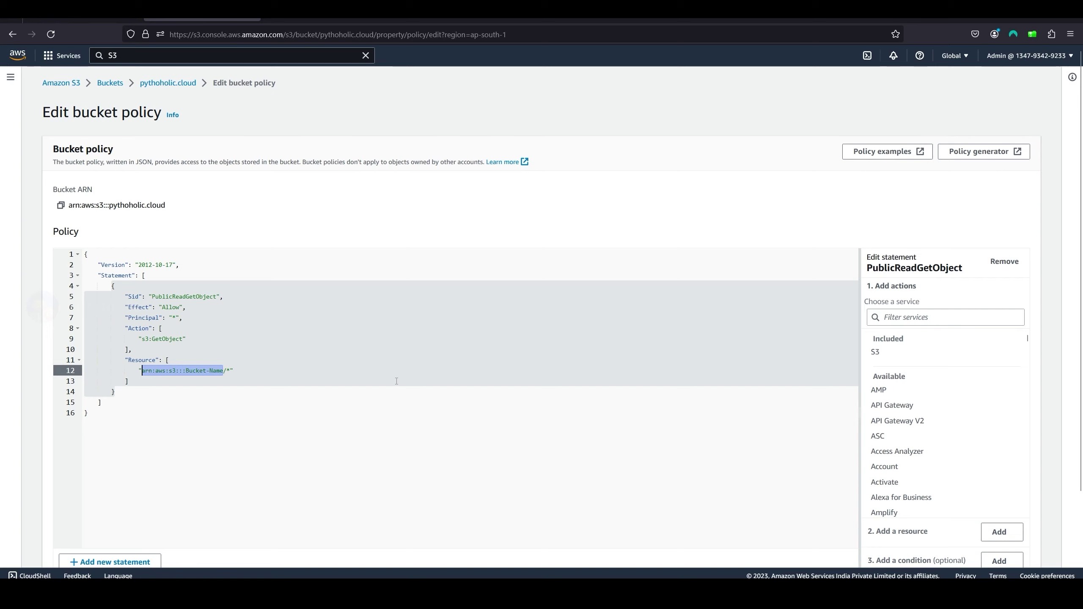
key(ctrl+v)
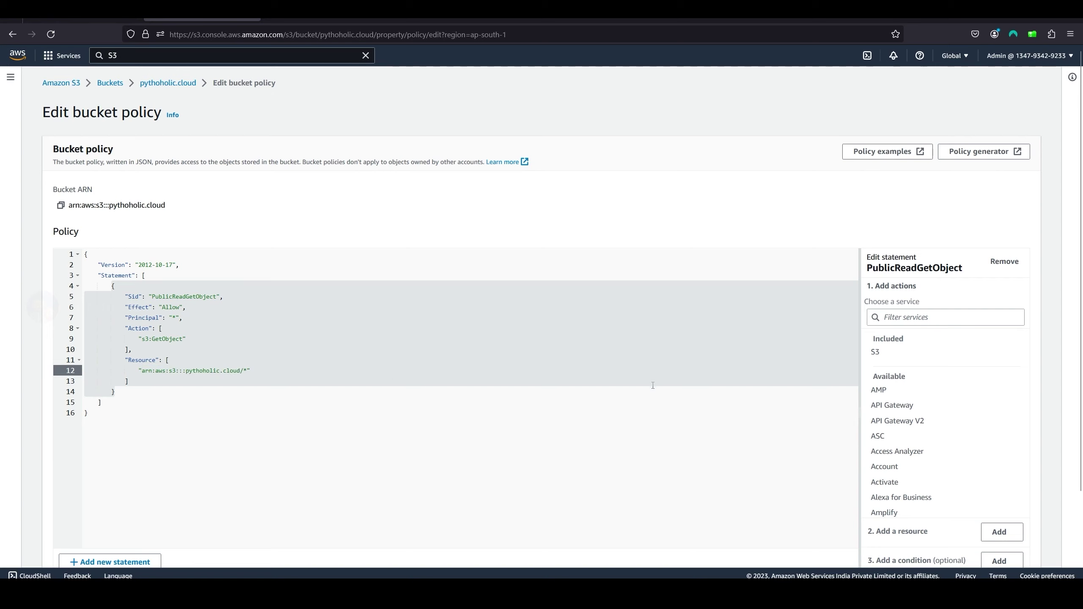
scroll(392, 387, down, 3)
click(605, 411)
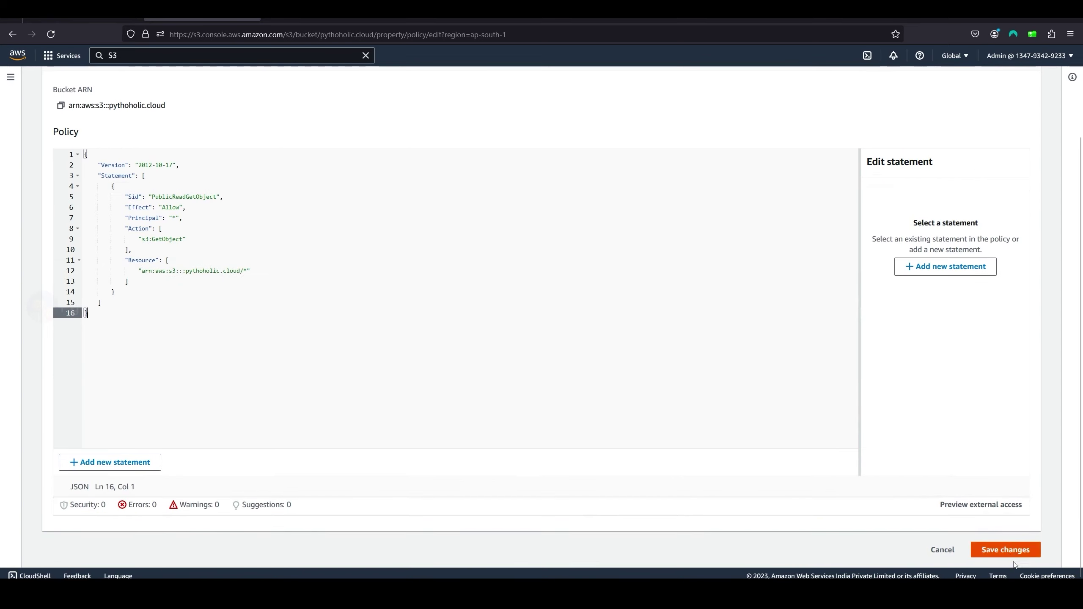
click(998, 551)
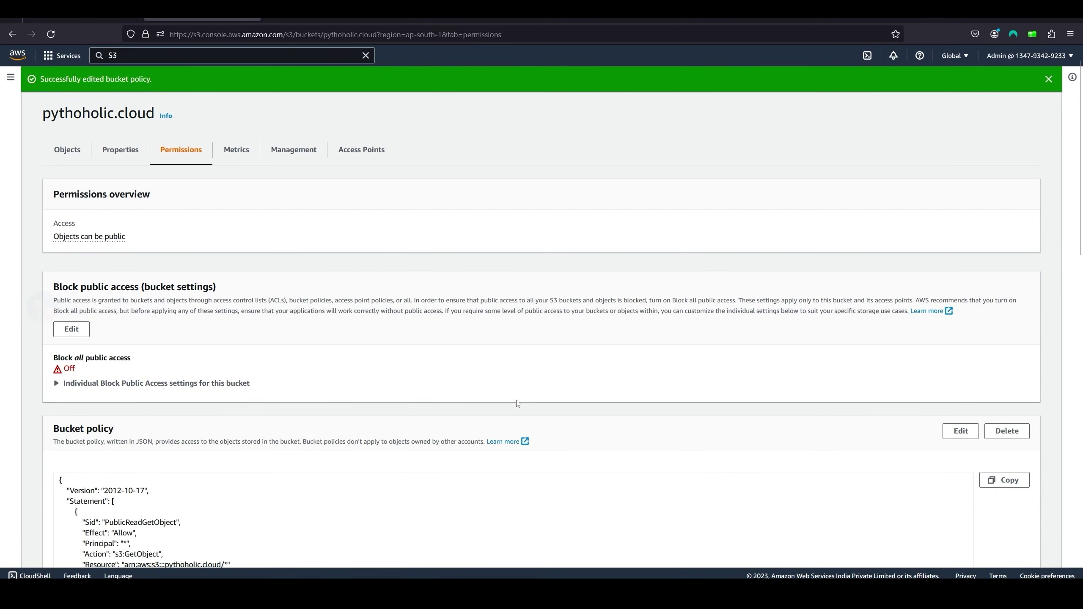
Step: Open the bucket website endpoint from the static website hosting properties and advance through the homepage slides
click(126, 151)
scroll(282, 385, down, 15)
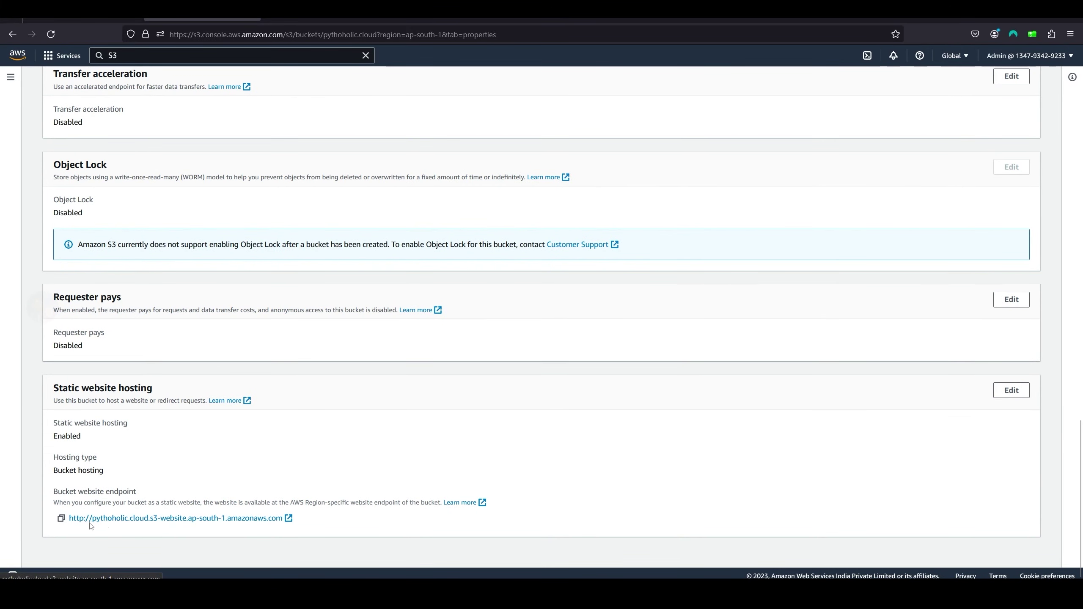
click(256, 519)
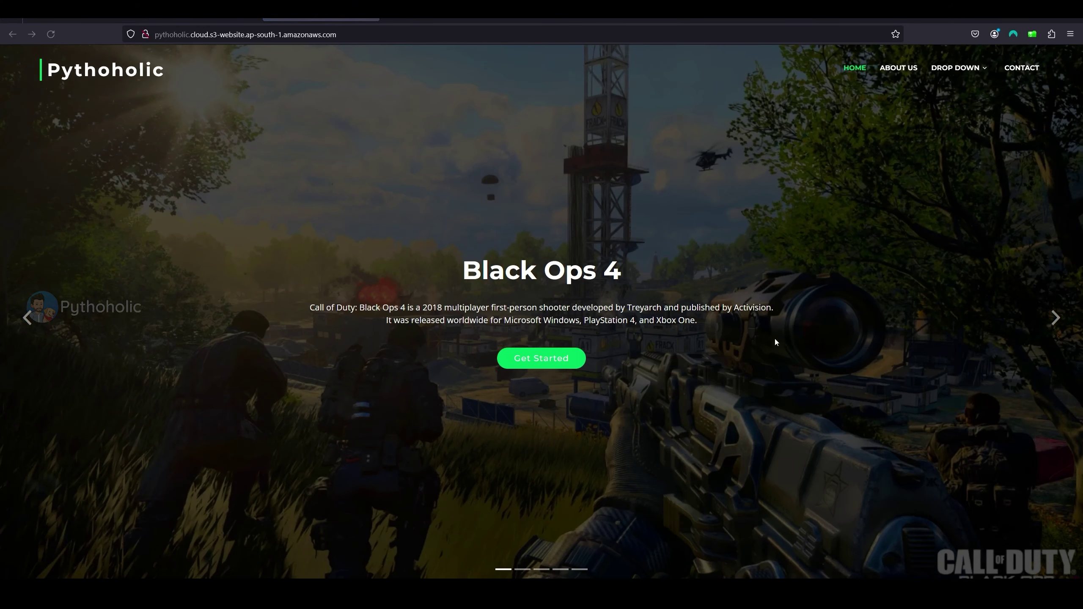
click(1053, 319)
click(1055, 318)
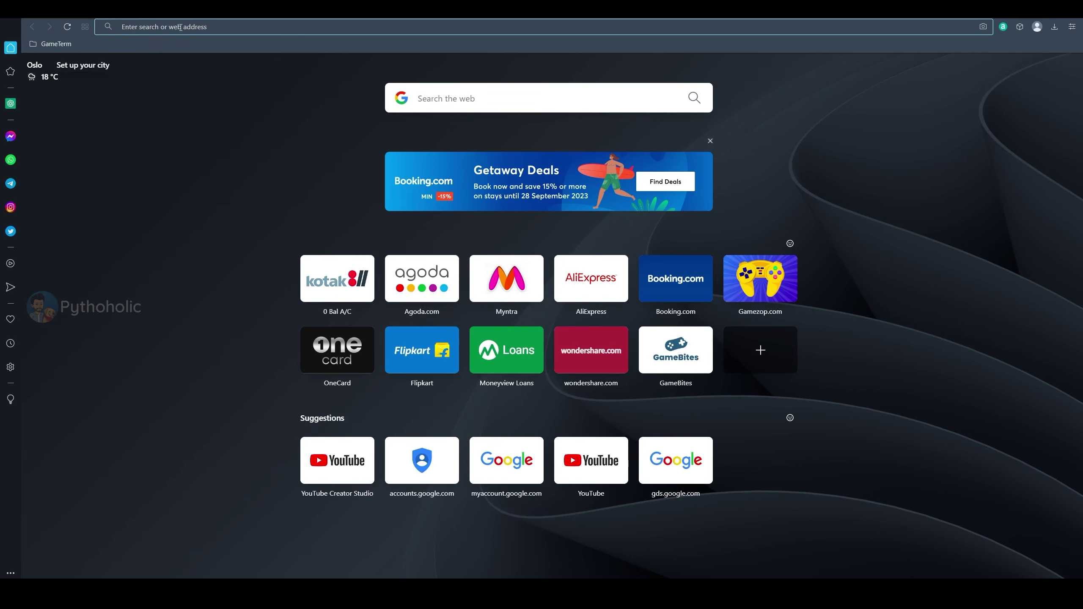
Step: Load the website endpoint in the Opera browser, and open pythoholic.cloud in a new Firefox tab to check the domain
key(ctrl+v)
key(Return)
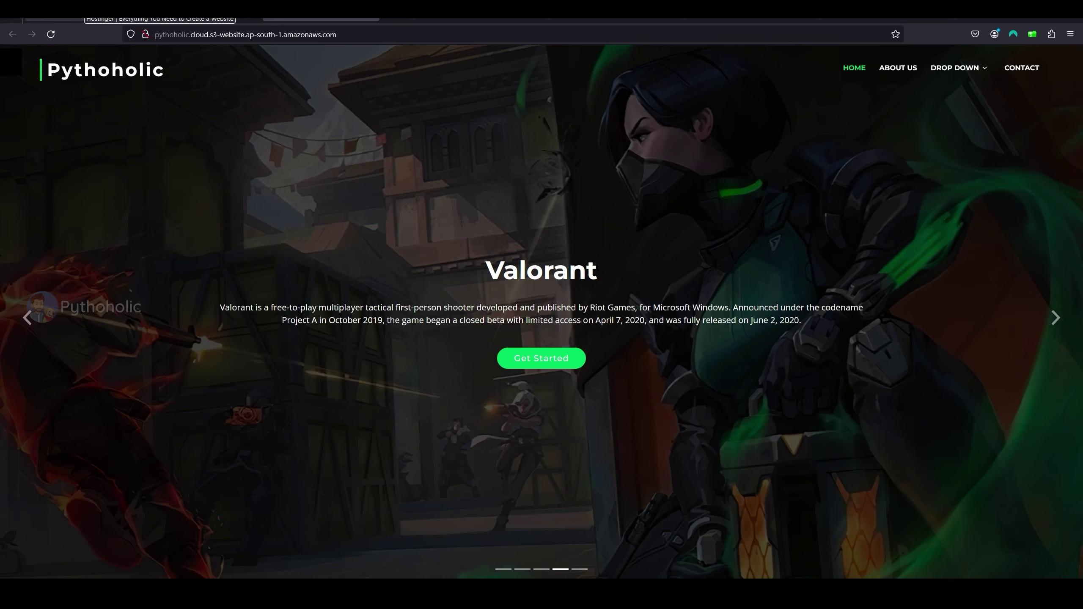
click(399, 19)
text(pythoholic.cloud)
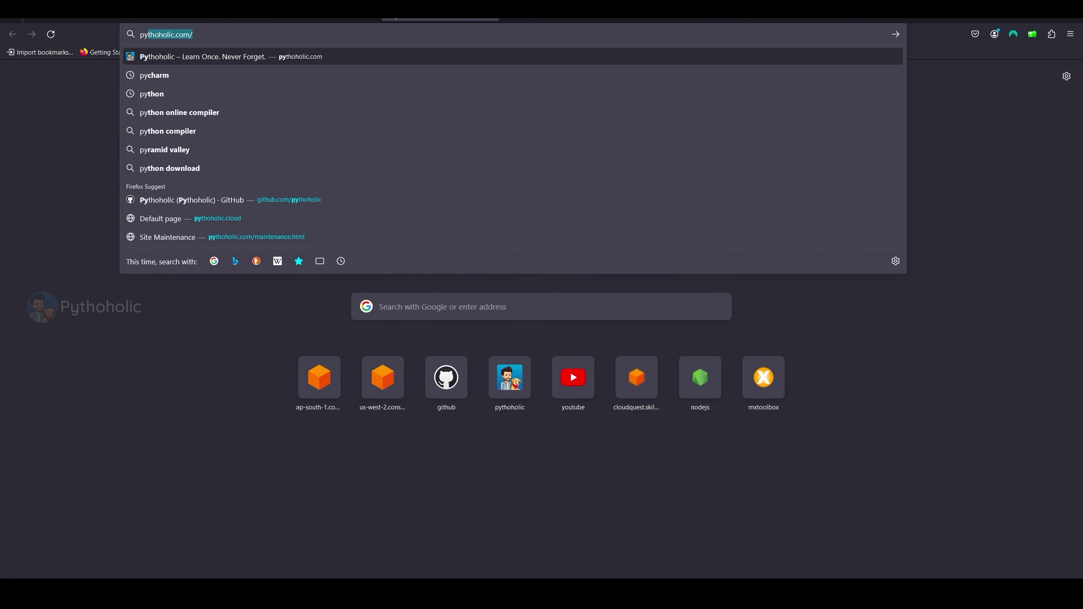
key(Return)
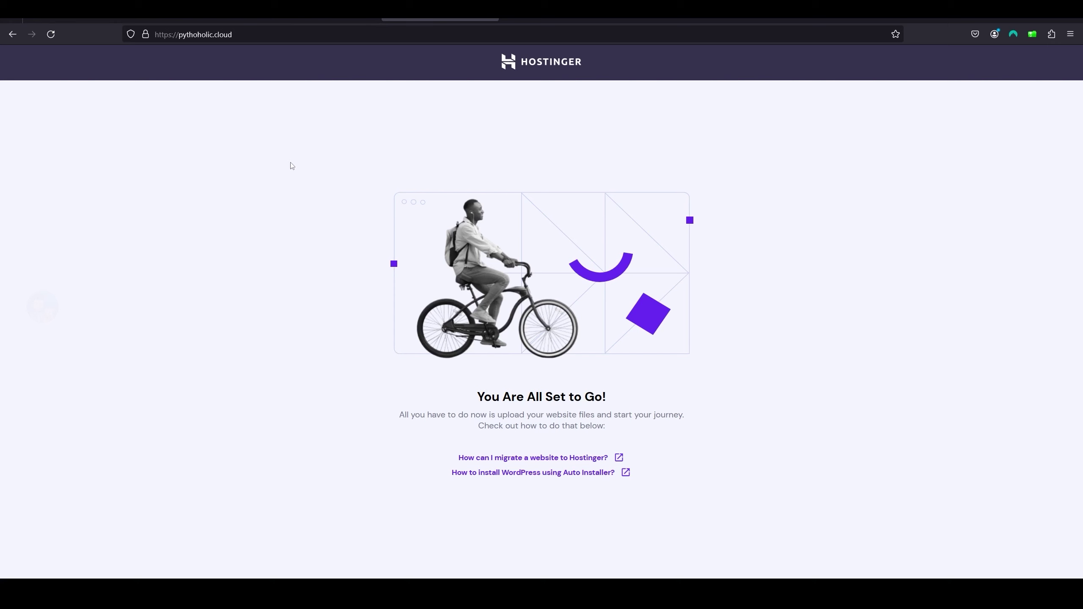
Step: Go to Hostinger's domain name search and search for s3static
key(alt+Left)
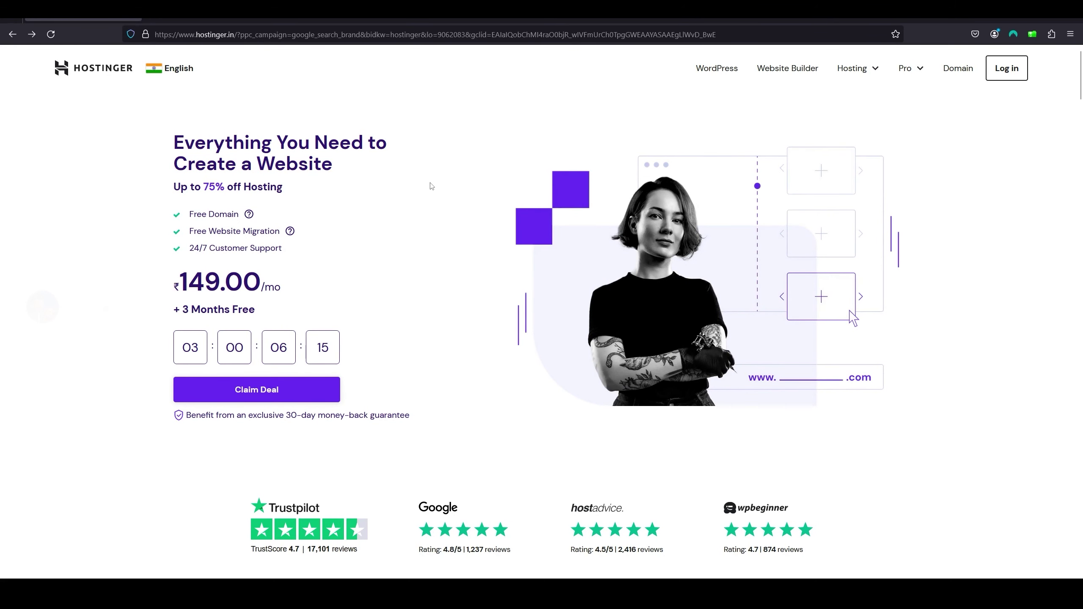
click(958, 74)
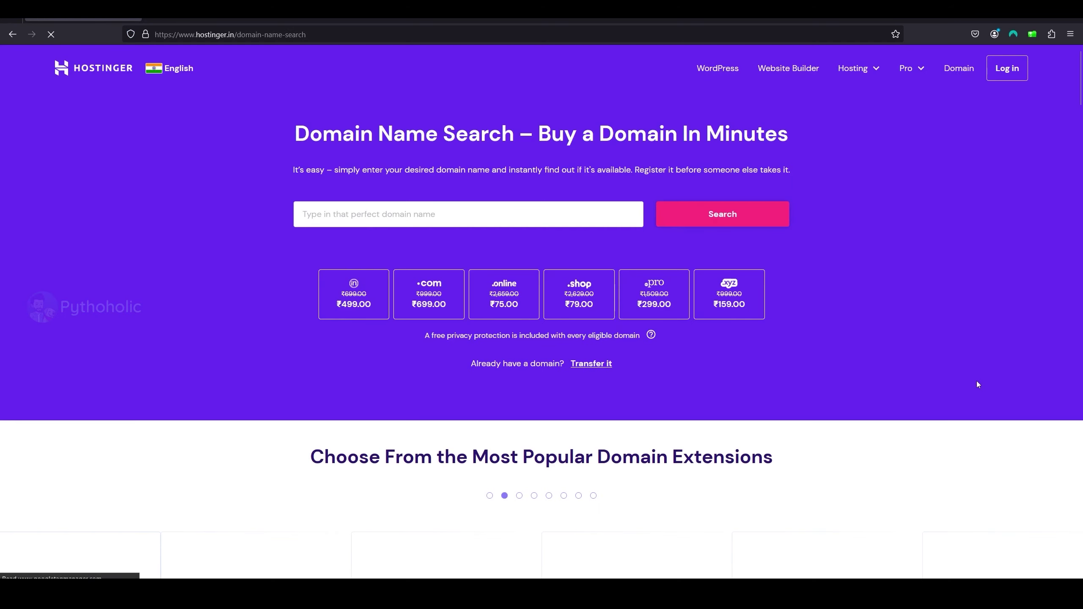
click(426, 215)
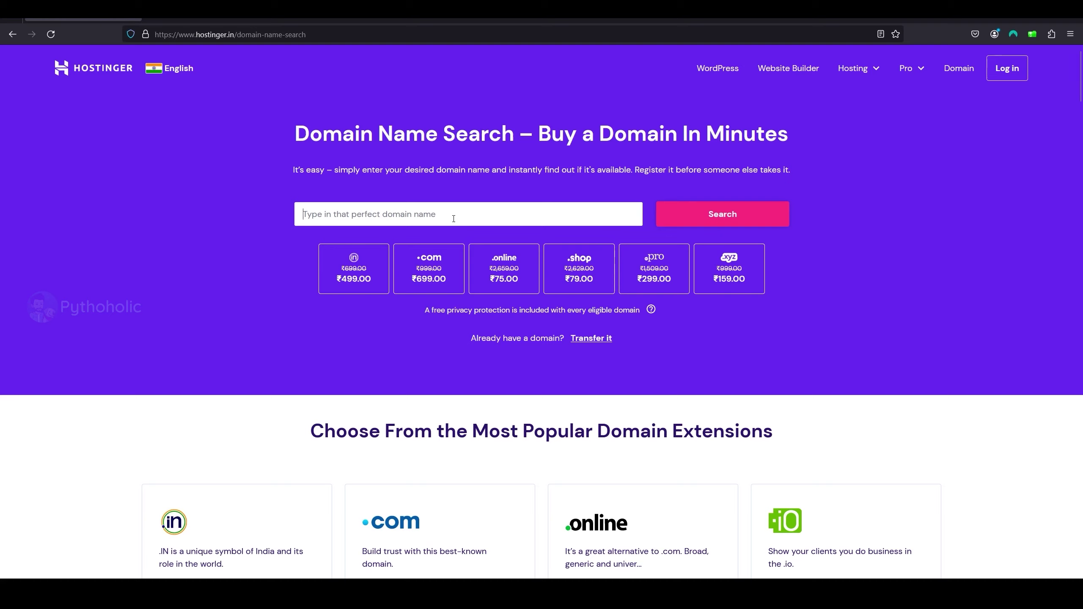
text(s)
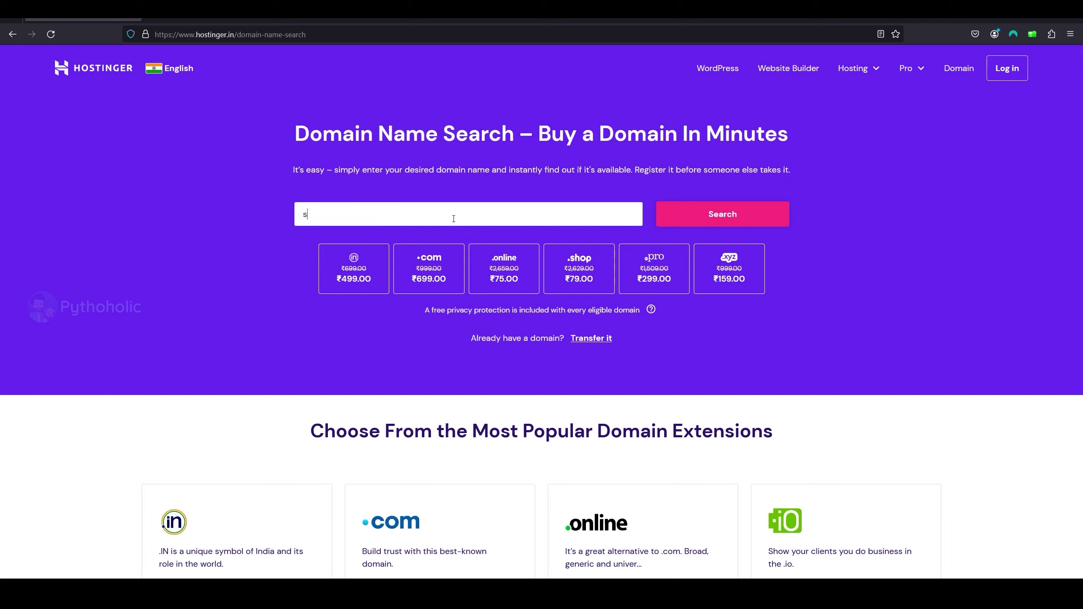
text(3static)
key(Return)
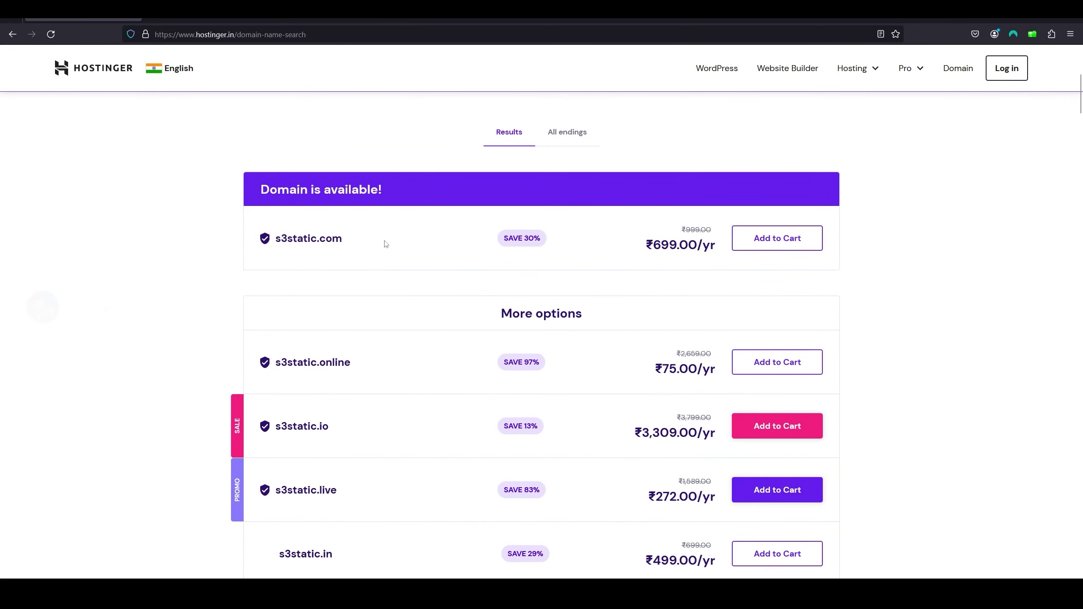
Step: Look through the offered s3static domain endings and prices, and add s3static.com to the cart
scroll(312, 273, down, 3)
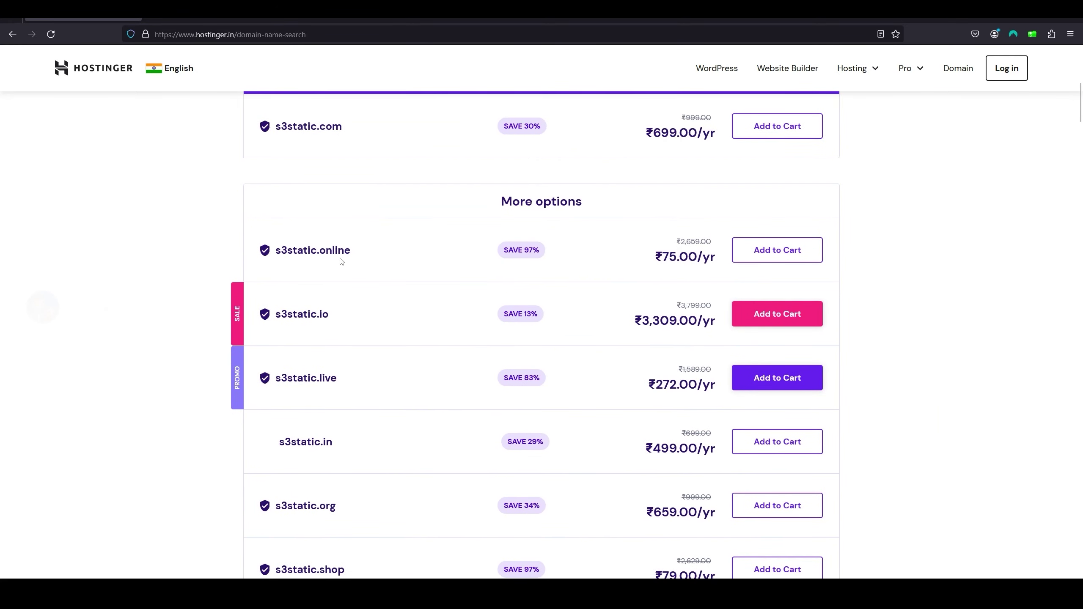
scroll(580, 381, down, 15)
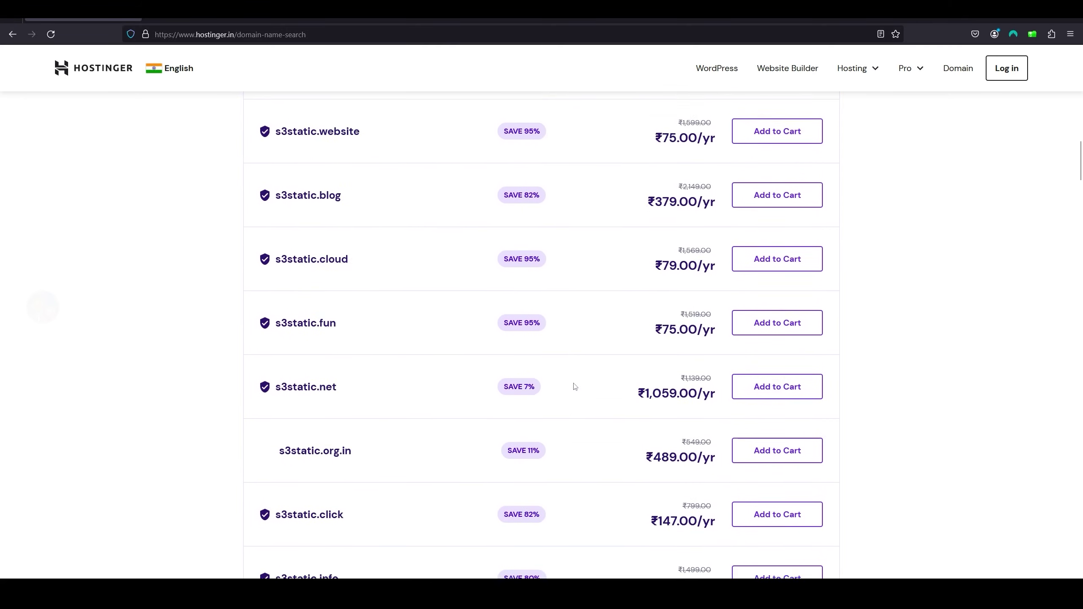
scroll(575, 386, up, 15)
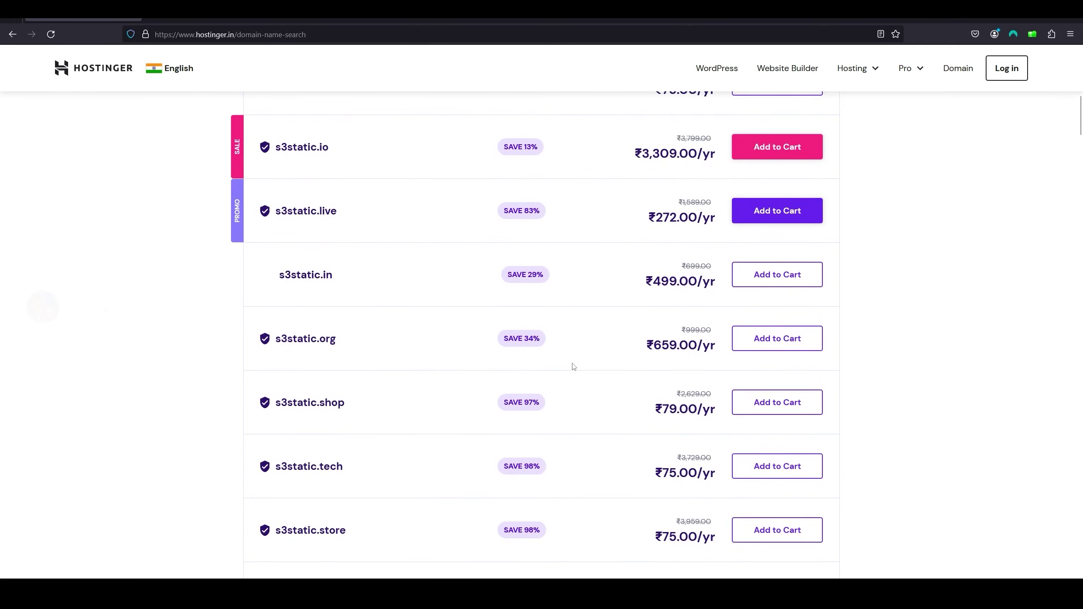
scroll(574, 366, up, 9)
drag(276, 295, 510, 307)
click(615, 315)
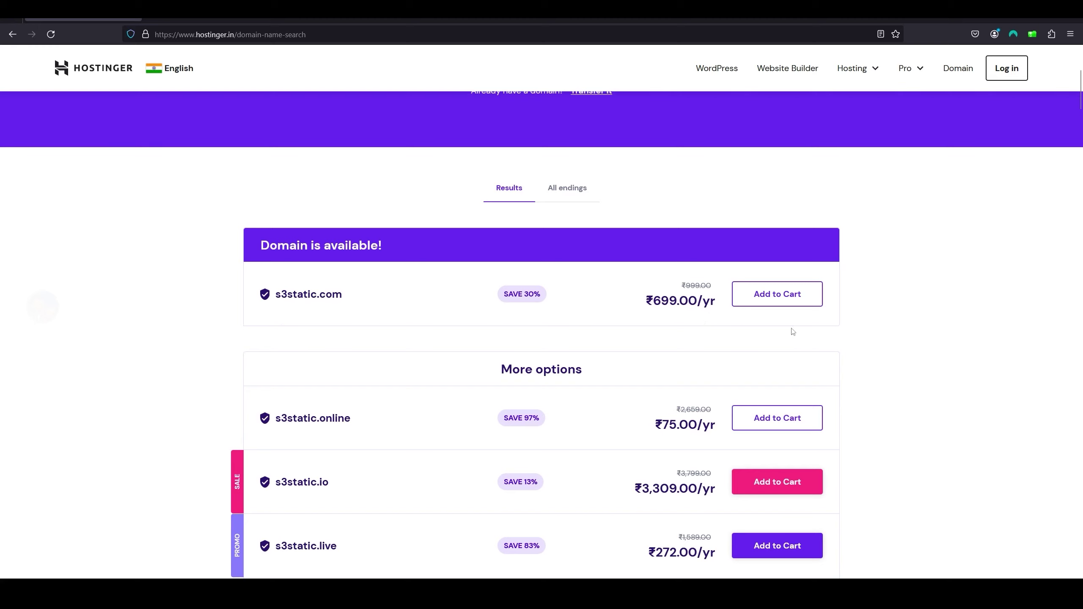
click(777, 302)
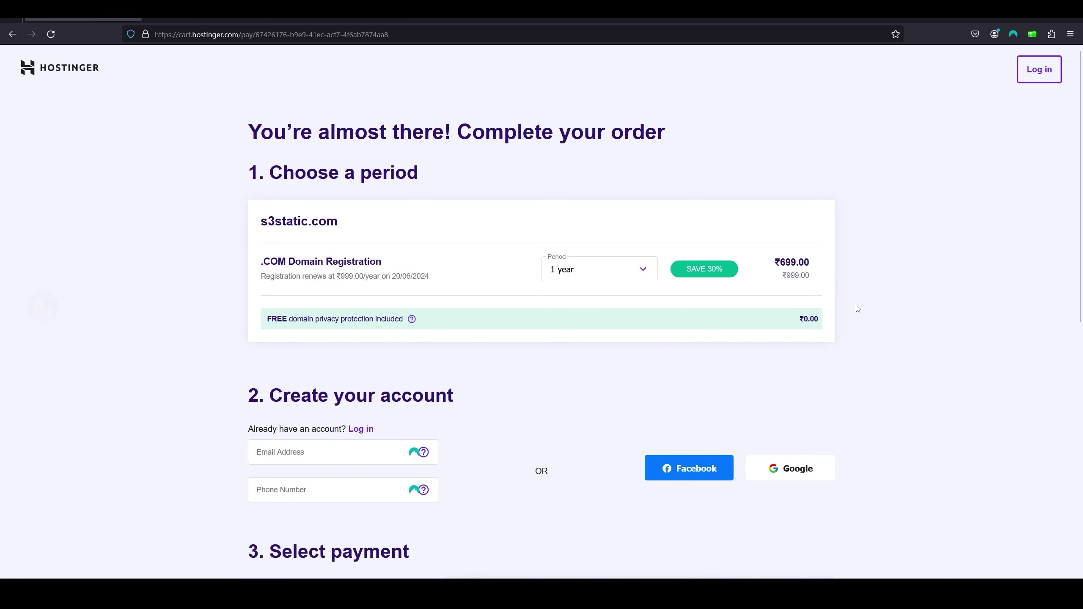
Step: Look through the s3static.com checkout page, covering the registration period, account creation, payment methods and order total
scroll(856, 307, down, 3)
scroll(886, 333, down, 3)
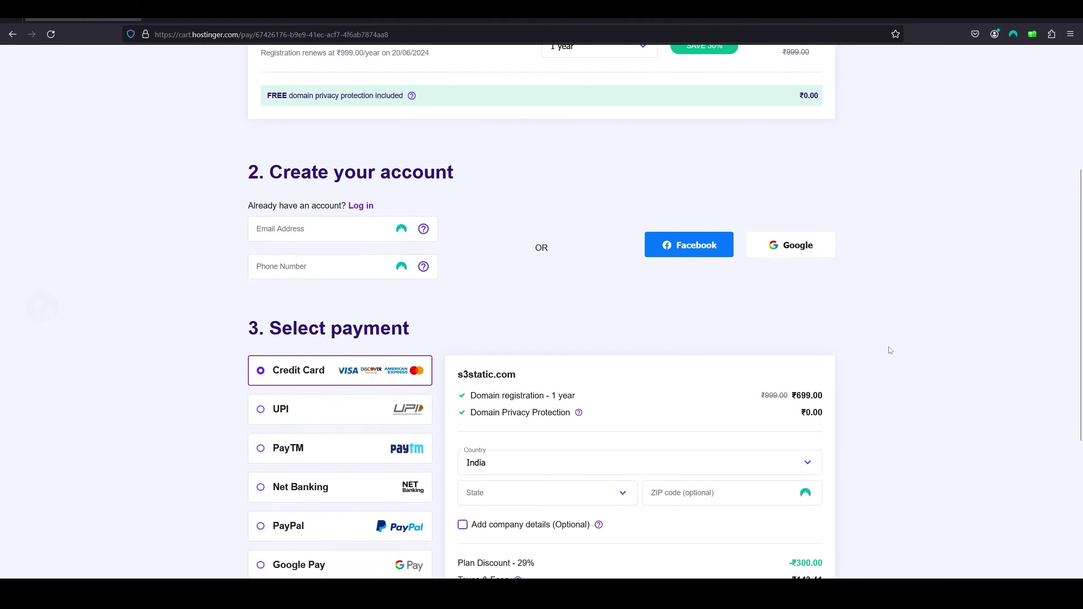
scroll(890, 350, up, 3)
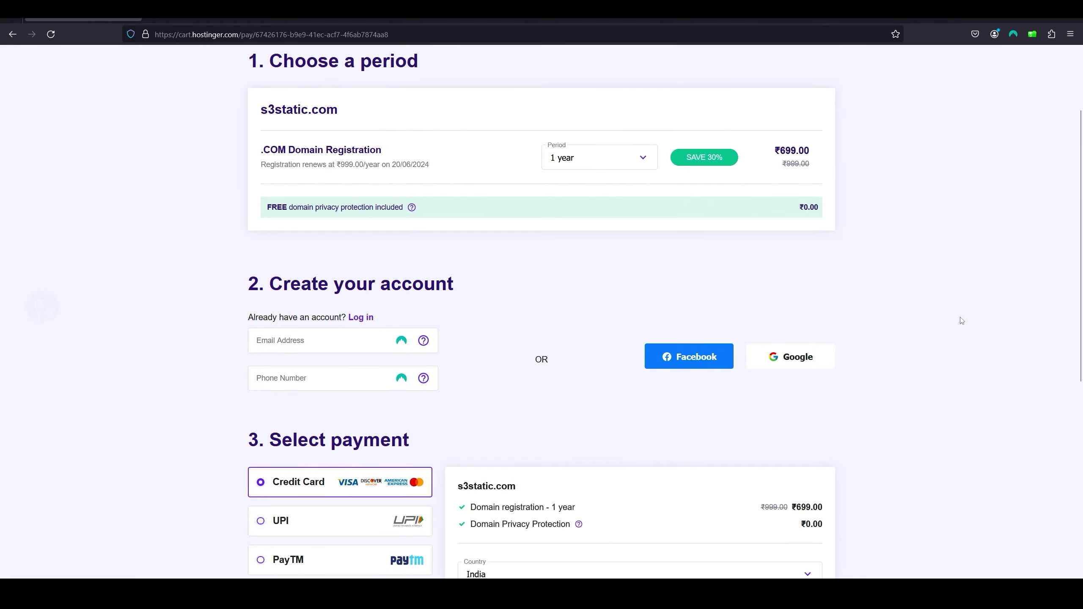
scroll(925, 316, down, 10)
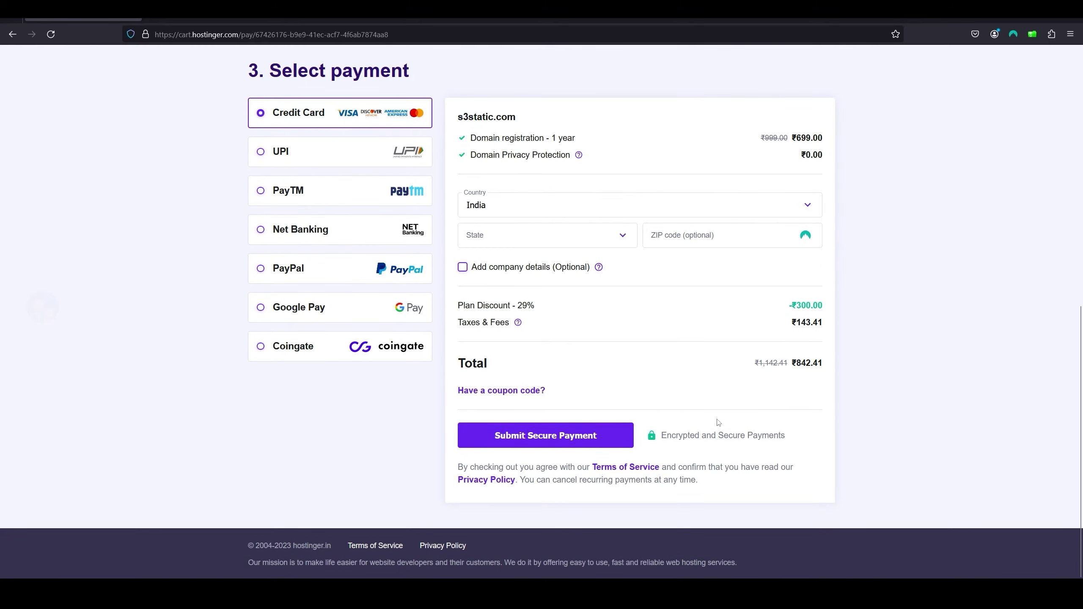
scroll(976, 444, up, 4)
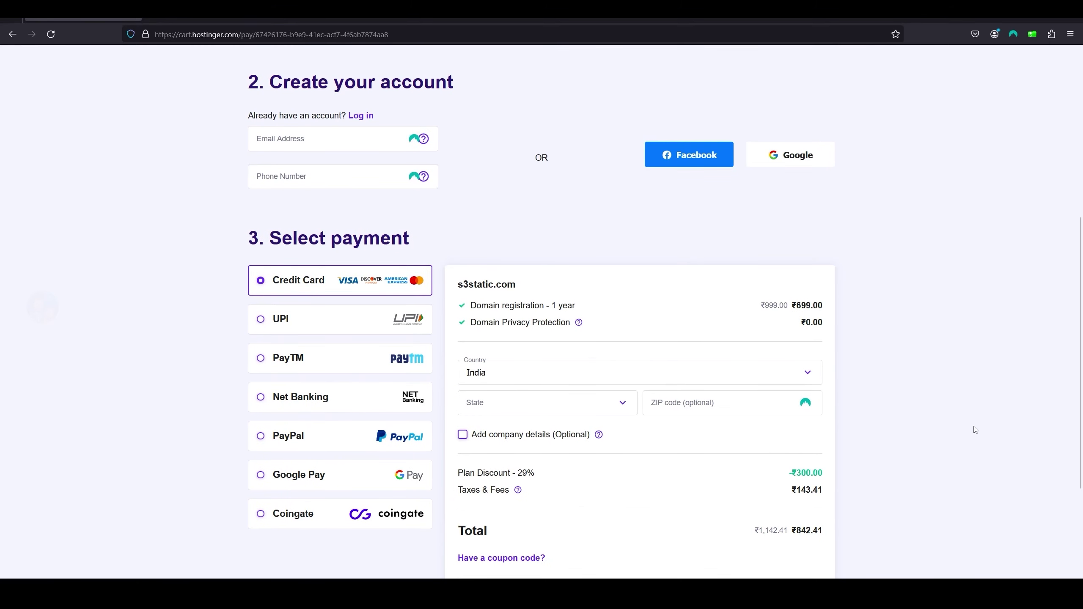
scroll(976, 430, up, 8)
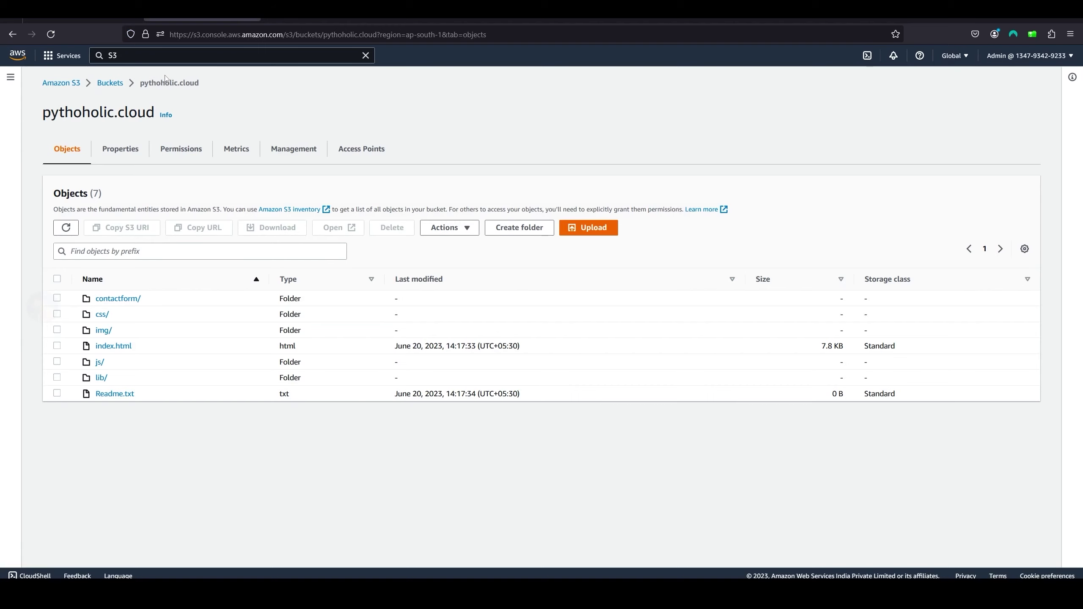
Step: Find Route 53 from the S3 console and start creating a hosted zone
click(176, 61)
text(Route)
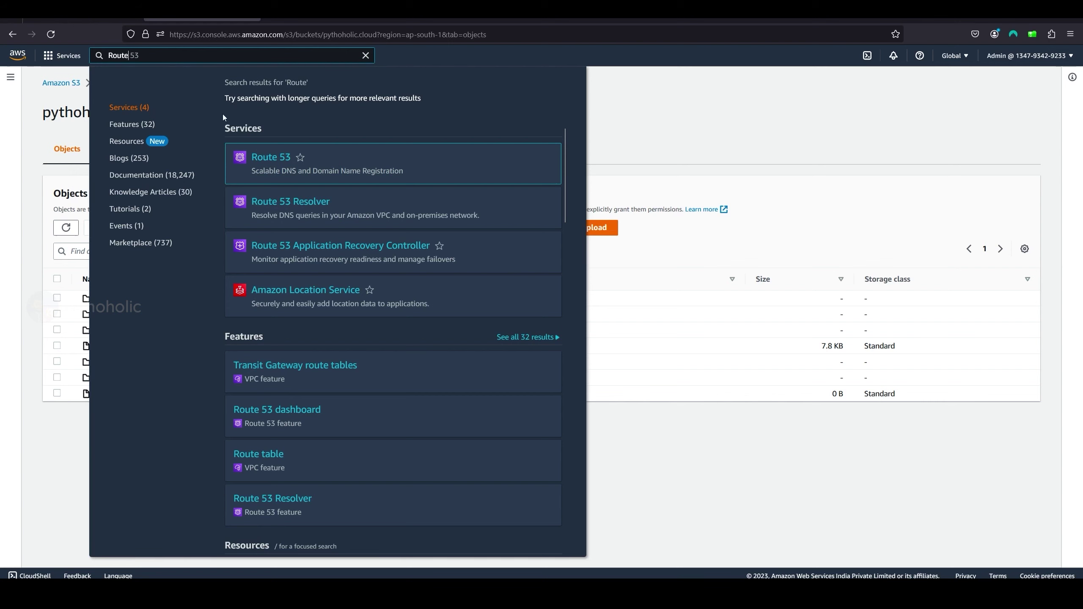
click(263, 158)
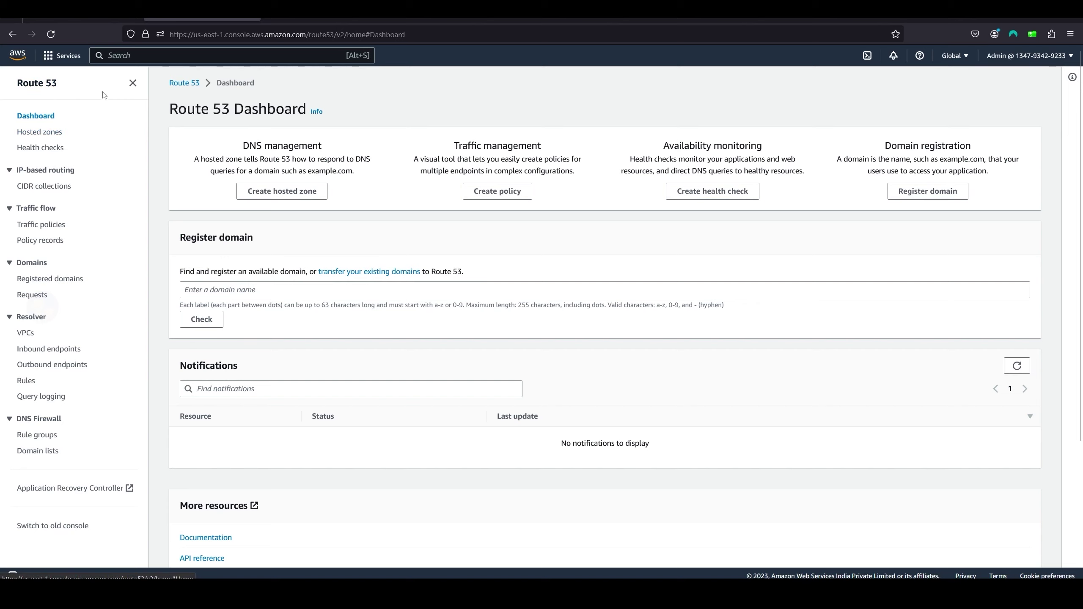
click(282, 191)
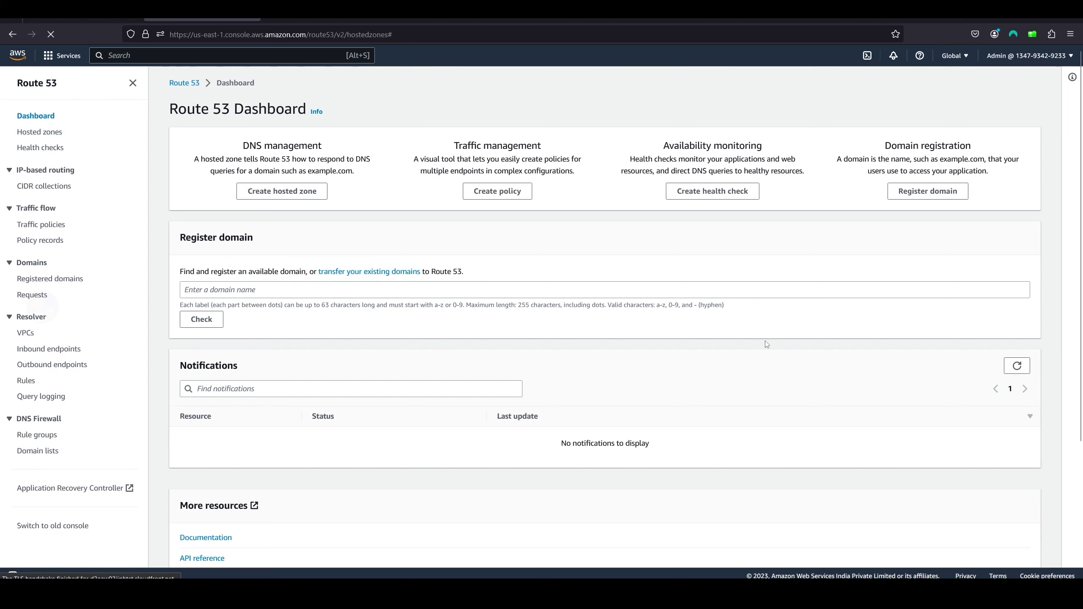
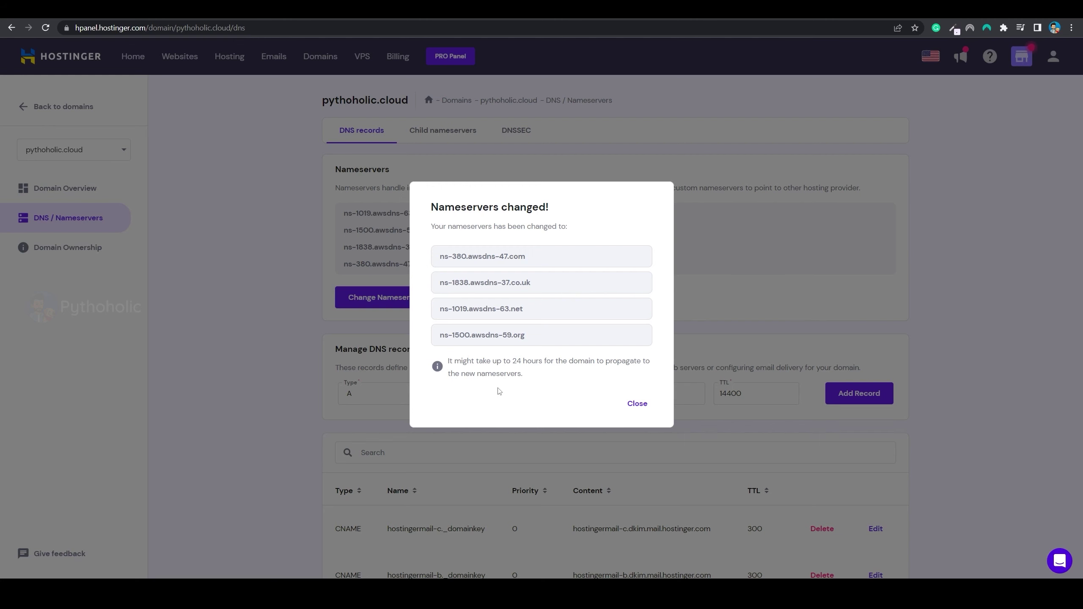
Step: Close Hostinger's nameserver change notice and check the address and connection security of the live pythoholic.cloud site
click(636, 403)
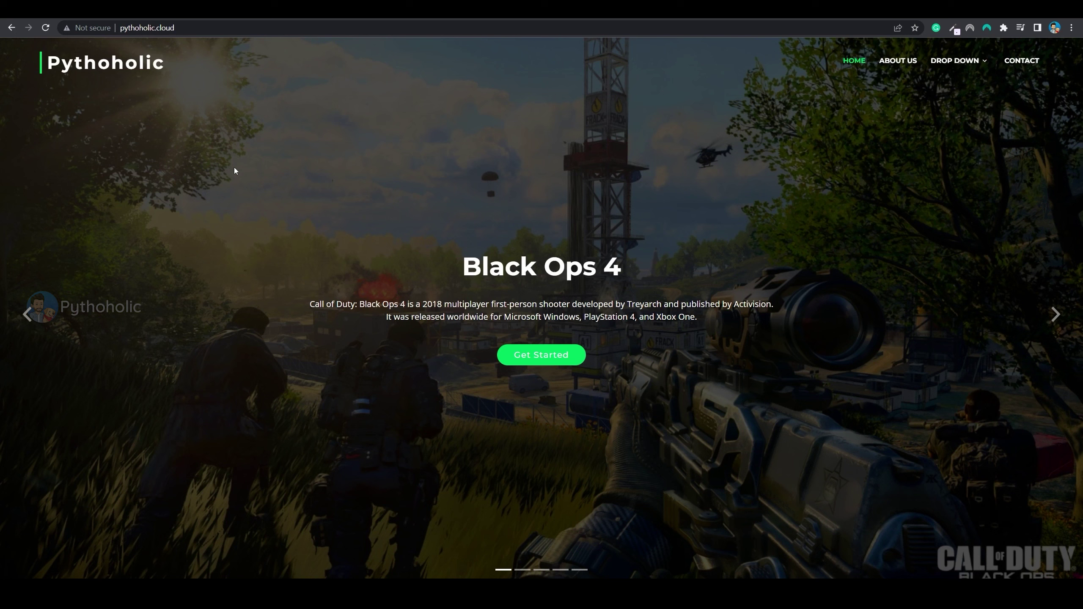
click(182, 29)
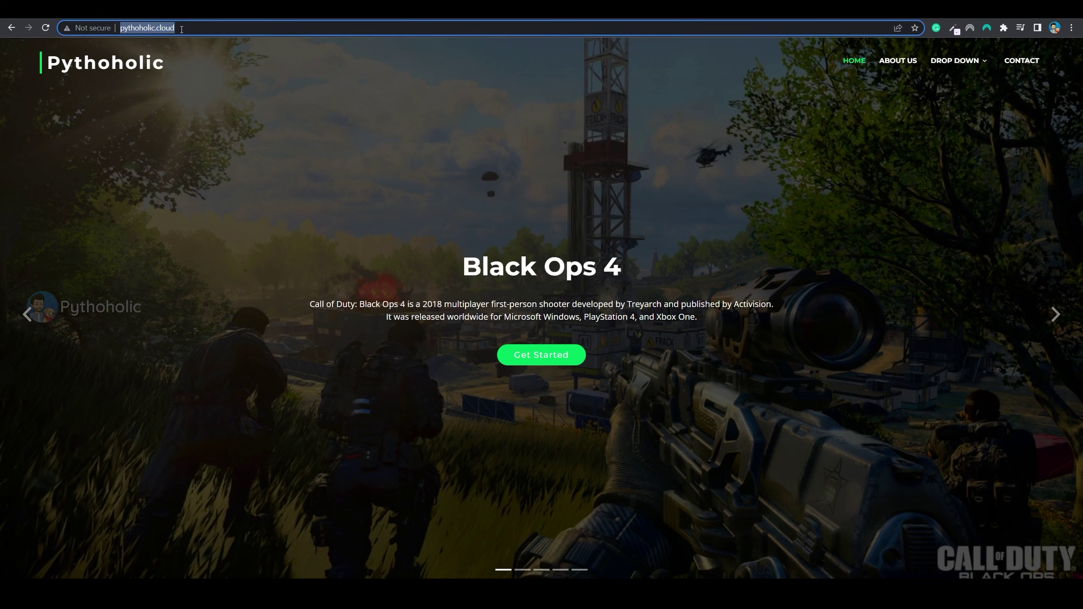
click(212, 263)
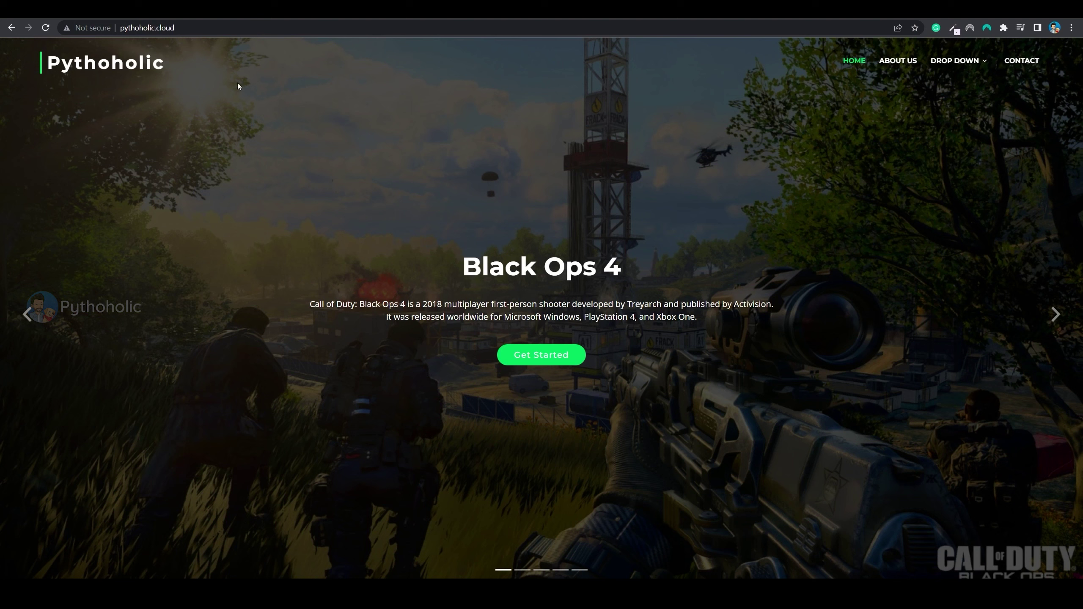
click(141, 27)
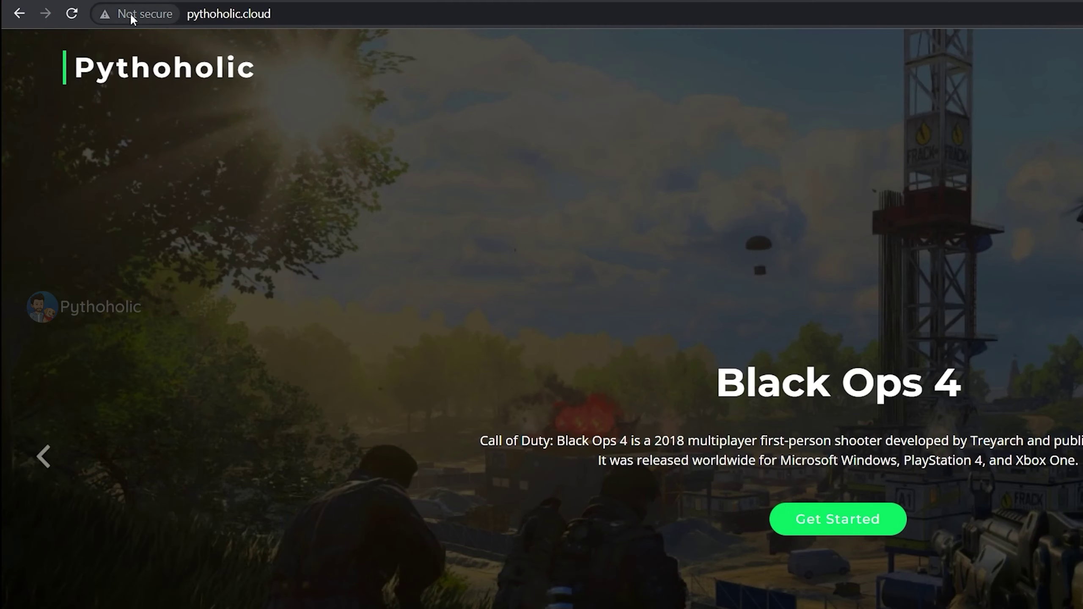
click(131, 13)
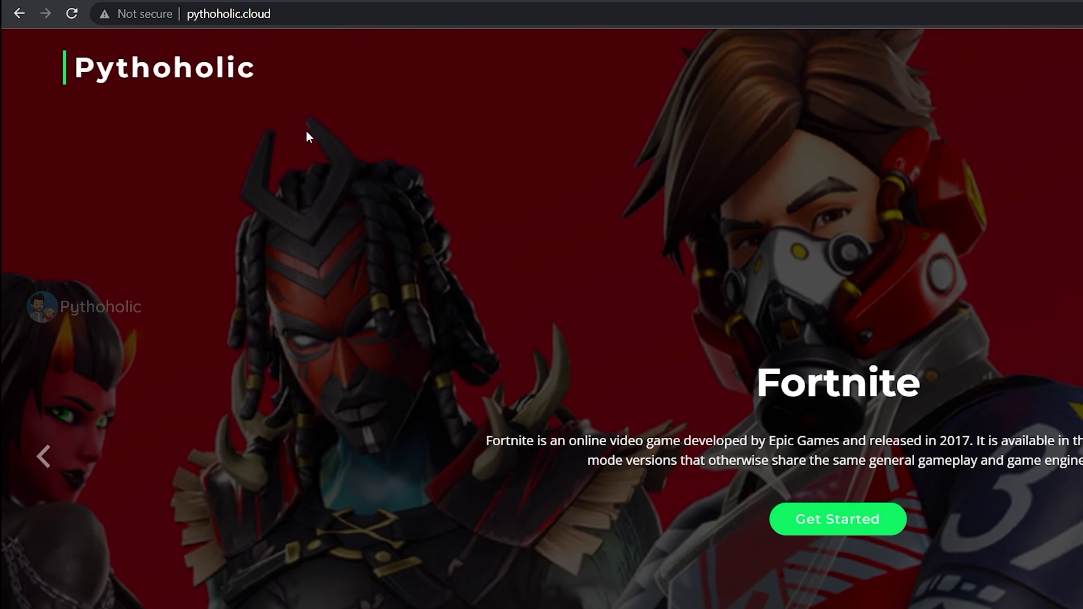
click(148, 16)
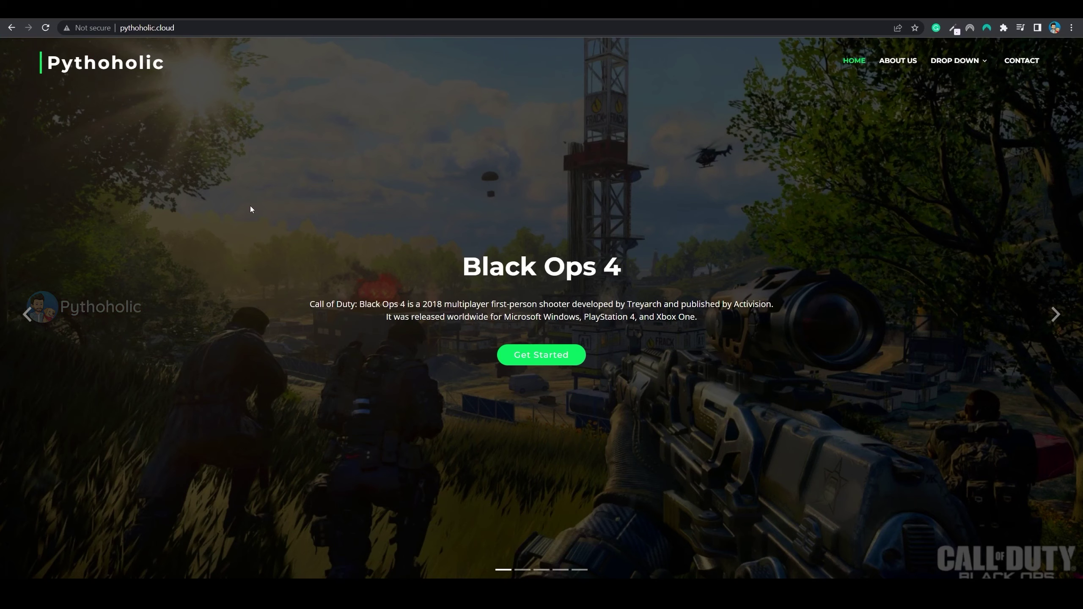
Step: Switch to the AWS console, search for AWS Certificate Manager, and open it with its announcement banners dismissed
click(198, 555)
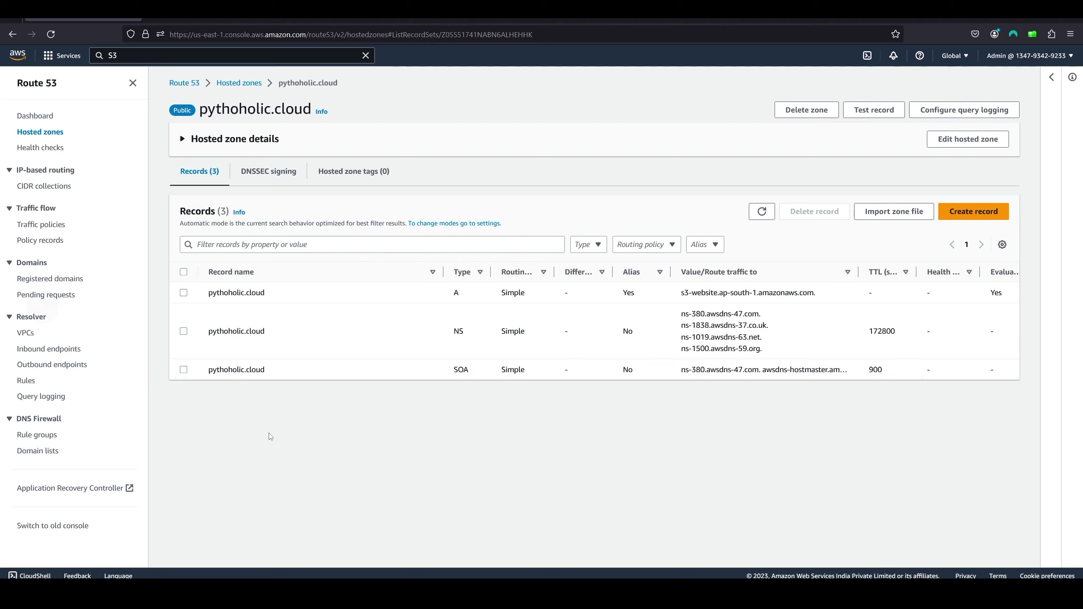
click(245, 53)
text(AWS Certificate Manager)
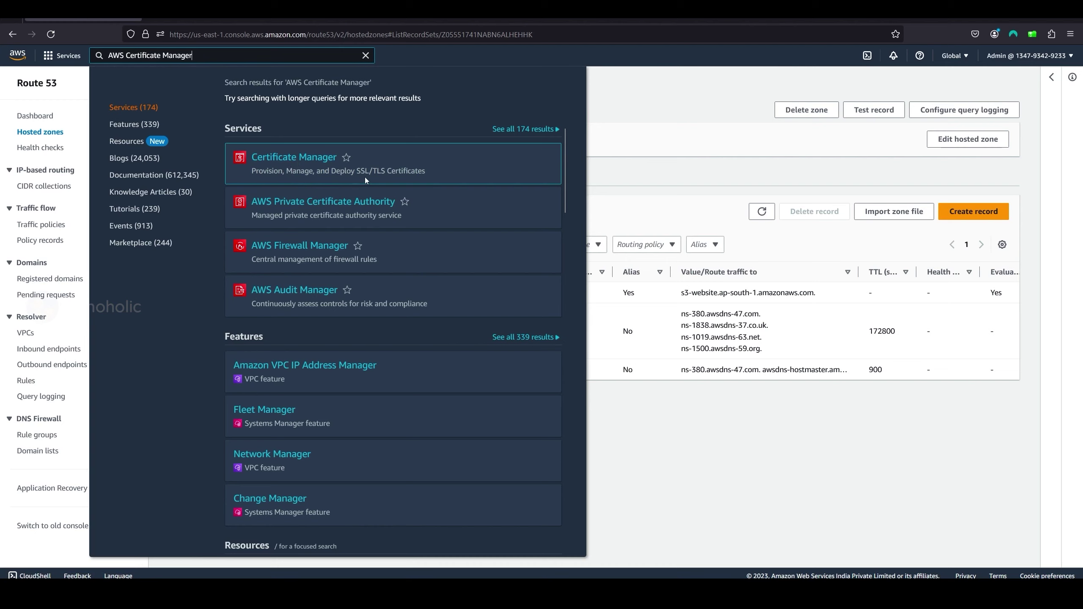
click(294, 158)
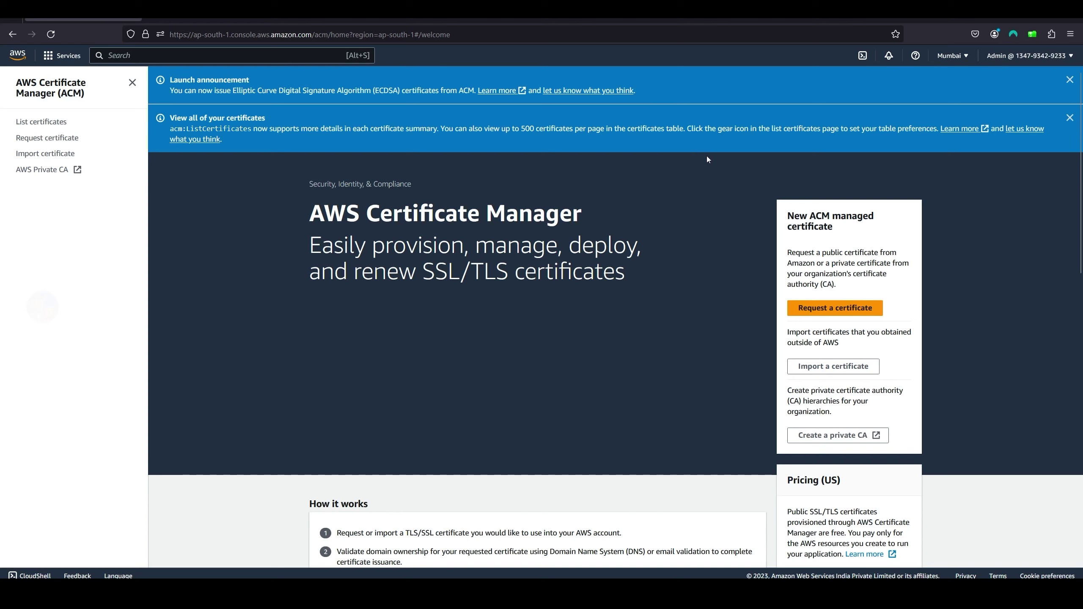
click(1069, 118)
click(1070, 80)
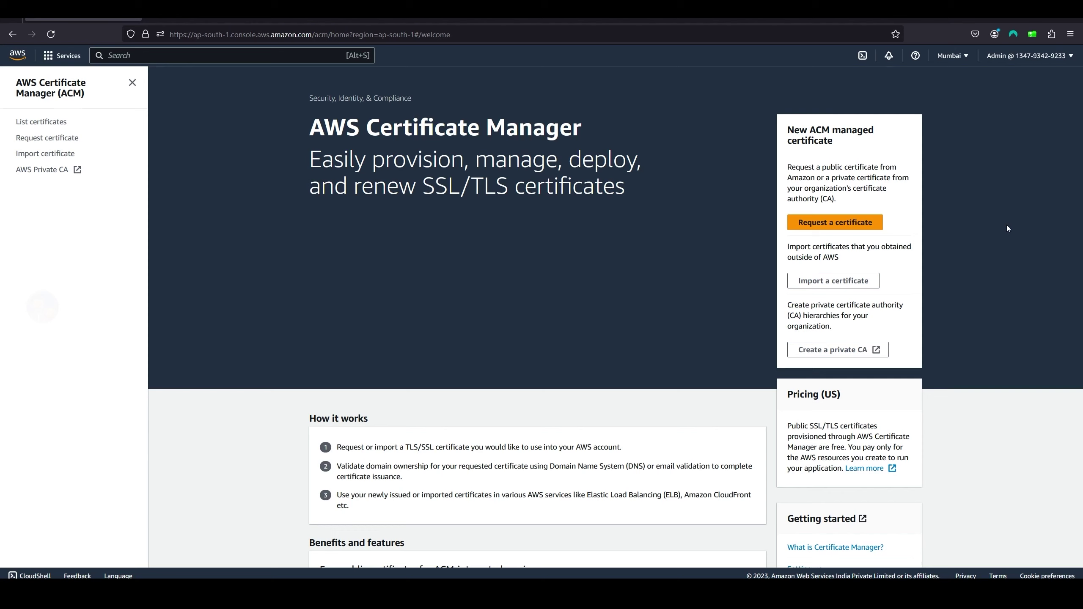
Step: Start a public certificate request in the N. Virginia region with pythoholic.cloud as the fully qualified domain name
click(825, 222)
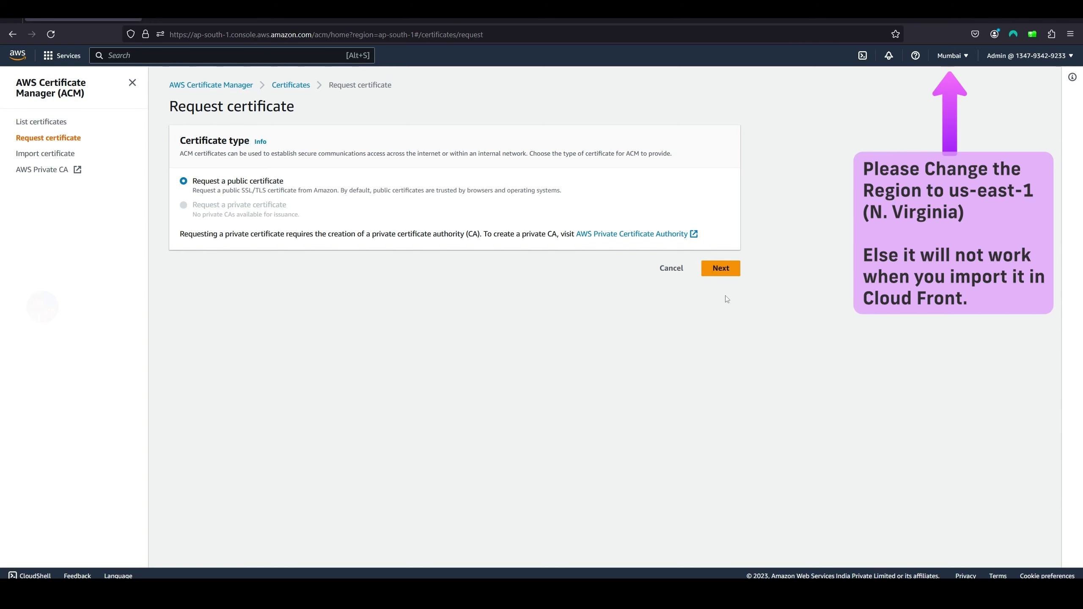
click(726, 275)
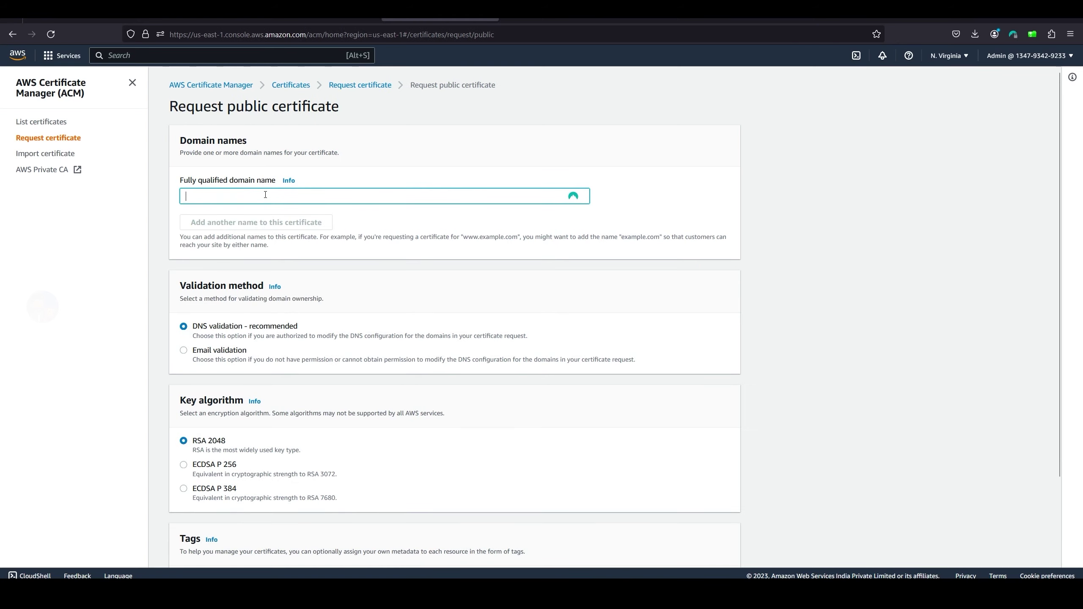
text(pyyt)
key(BackSpace)
key(BackSpace)
text(thoholic.cloud)
click(275, 234)
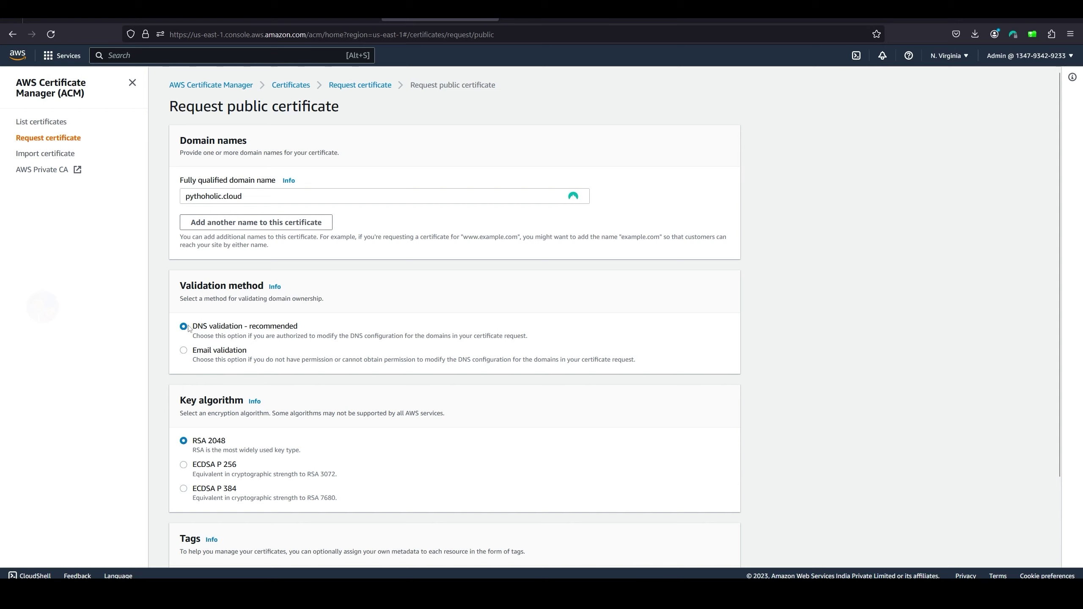
Step: Submit the certificate request with DNS validation and the RSA 2048 key algorithm
drag(191, 326, 345, 332)
click(789, 349)
scroll(604, 349, down, 3)
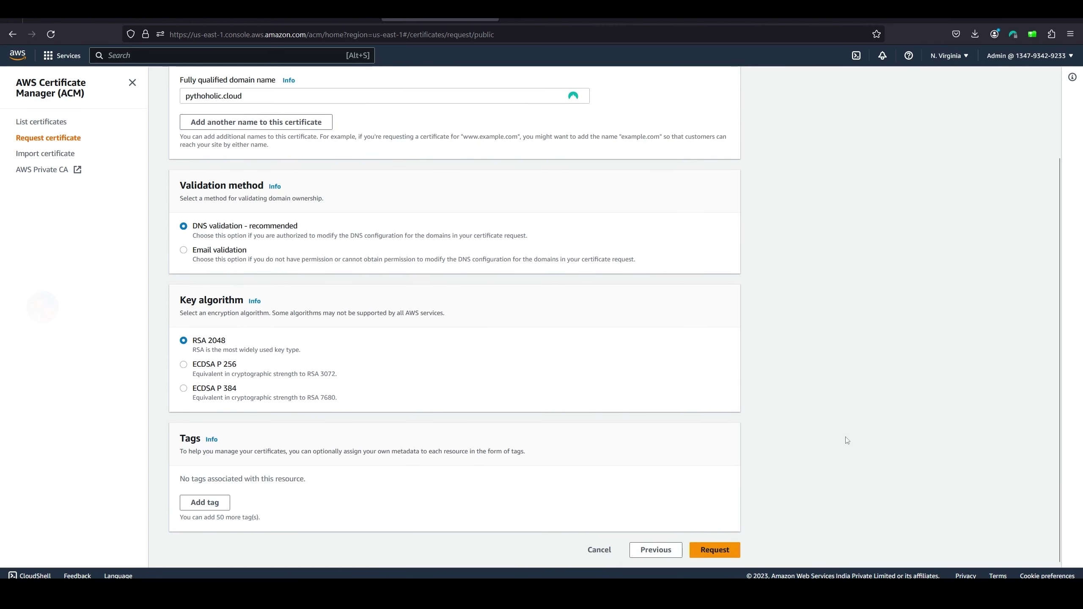
click(720, 554)
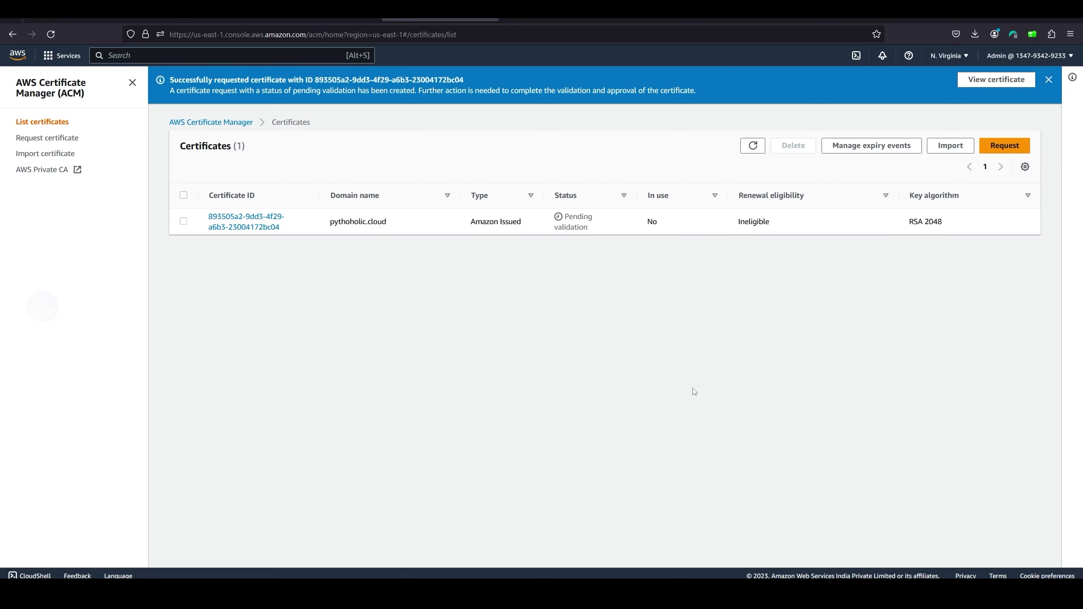
Step: Check the validation status of the pythoholic.cloud certificate, dismiss the request notice, and open the certificate's details
drag(558, 217, 416, 297)
click(626, 238)
click(1048, 80)
click(254, 192)
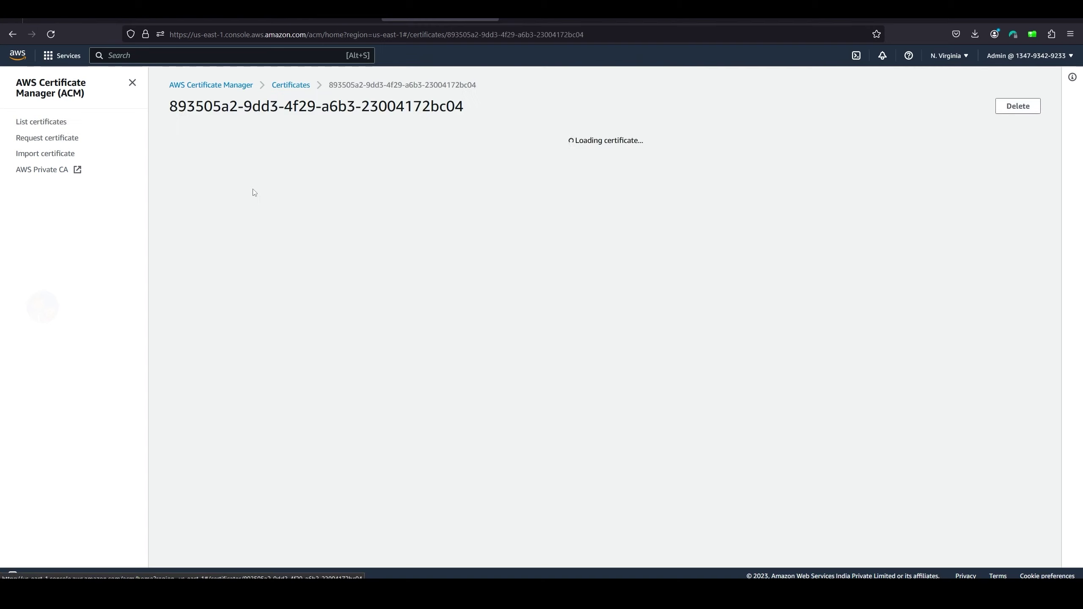
Step: Examine the certificate's status, its domain entry and its remaining details
scroll(335, 278, down, 1)
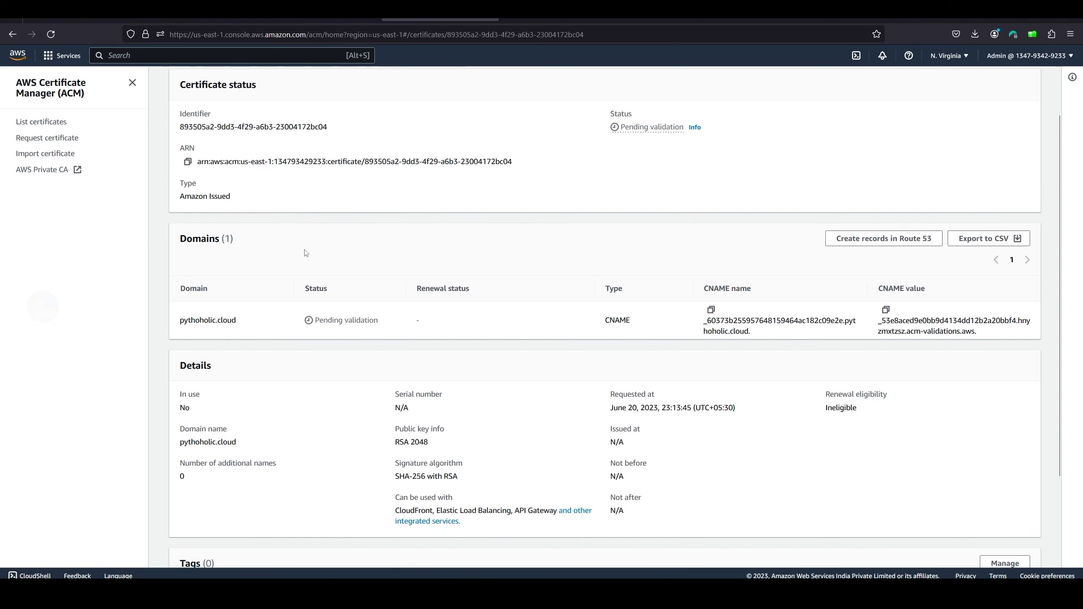
scroll(307, 252, up, 1)
drag(256, 141, 181, 139)
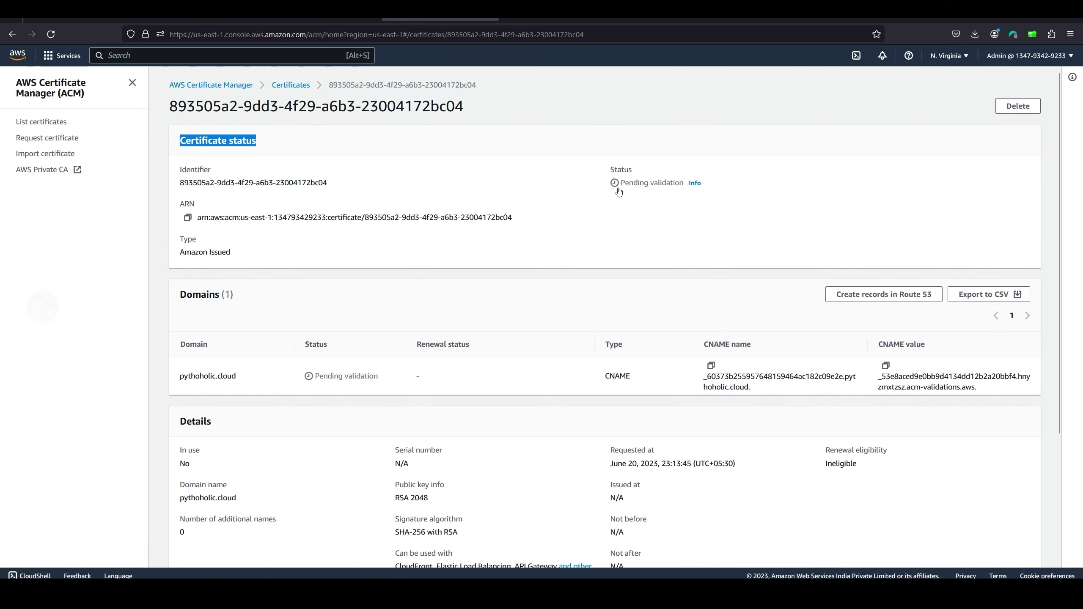
scroll(537, 263, down, 3)
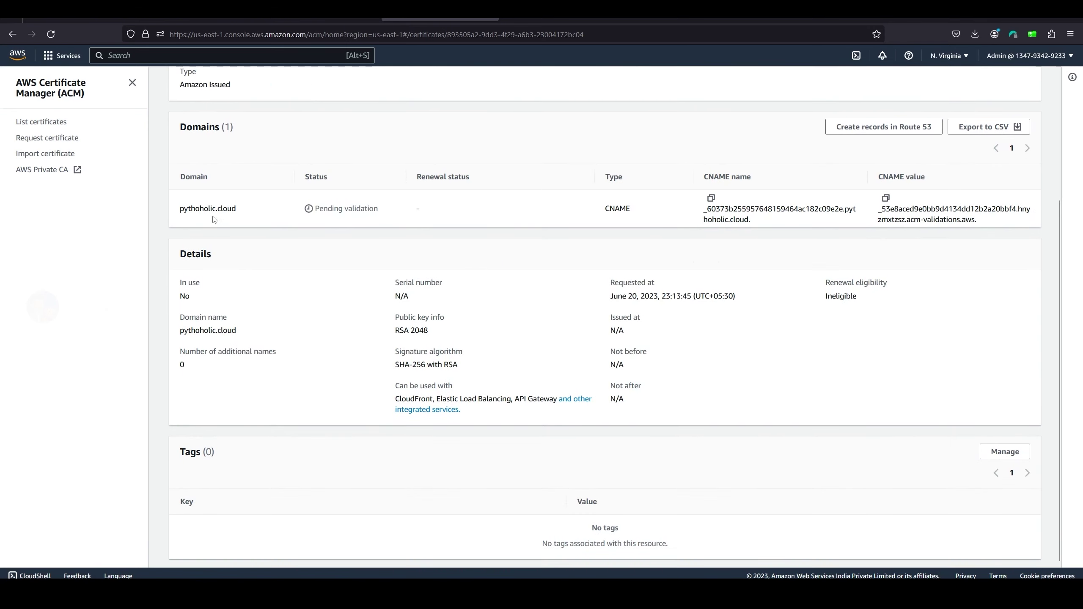
drag(239, 208, 152, 209)
click(194, 214)
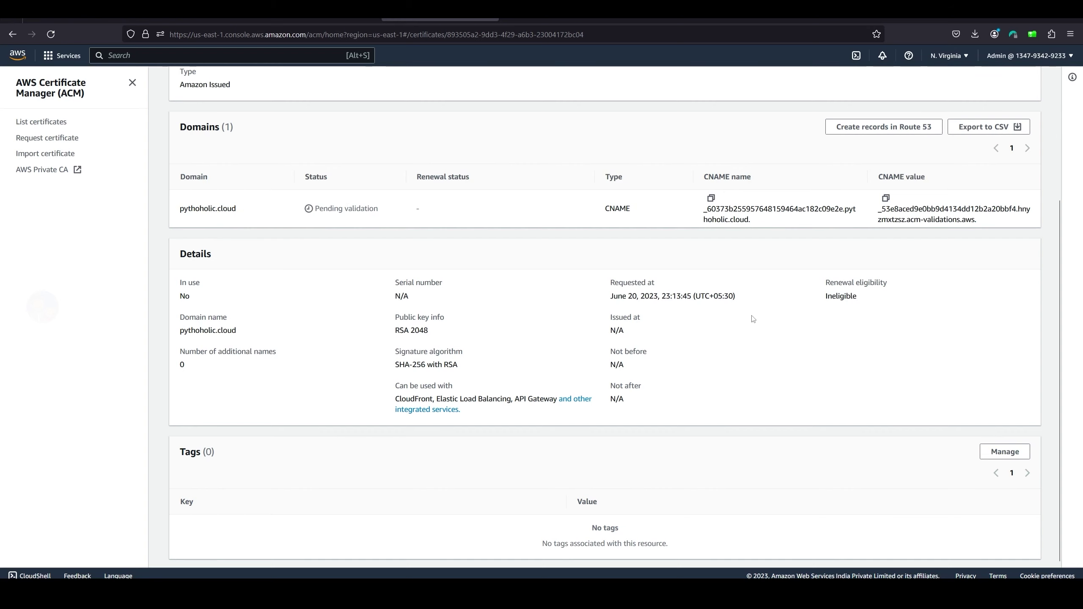
Step: Open the creation of Route 53 DNS records for the pythoholic.cloud certificate
scroll(752, 316, up, 2)
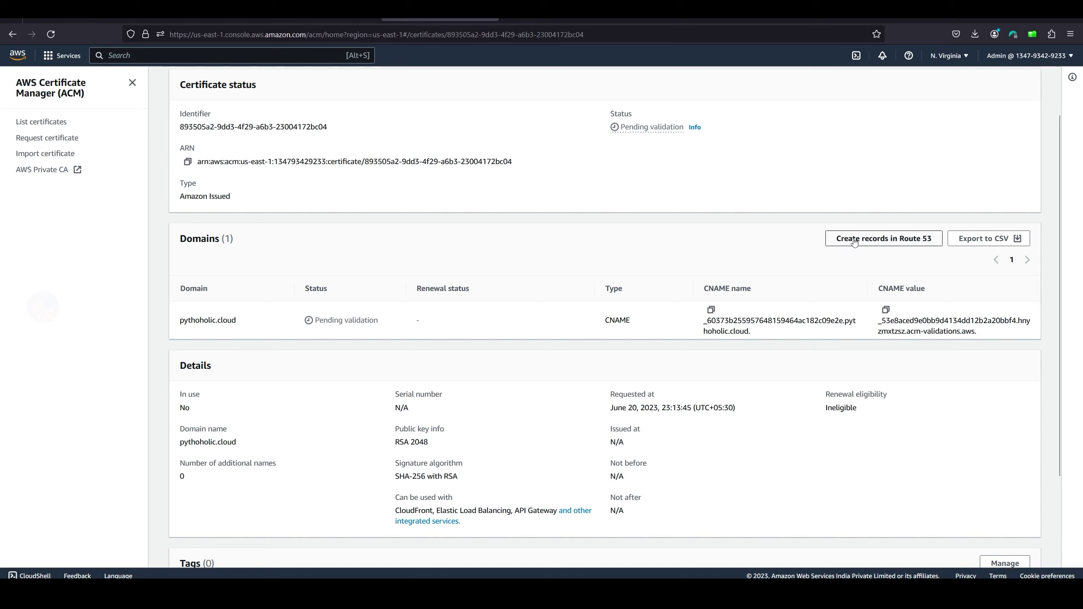
click(879, 241)
click(919, 240)
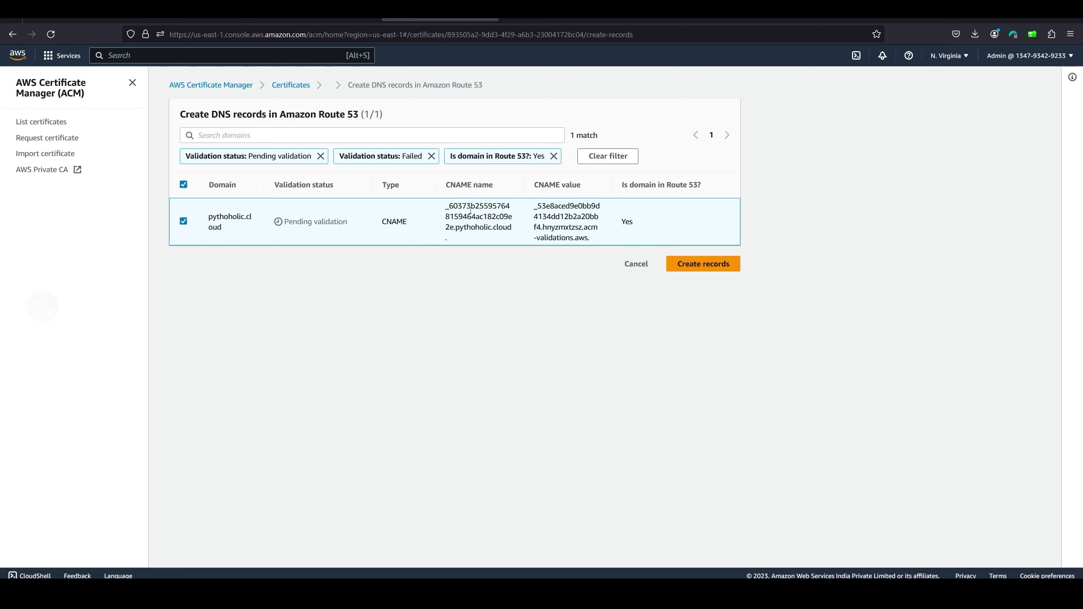
Step: Inspect the validation record's CNAME name and value, and briefly check the console's region selection
double_click(484, 216)
double_click(566, 217)
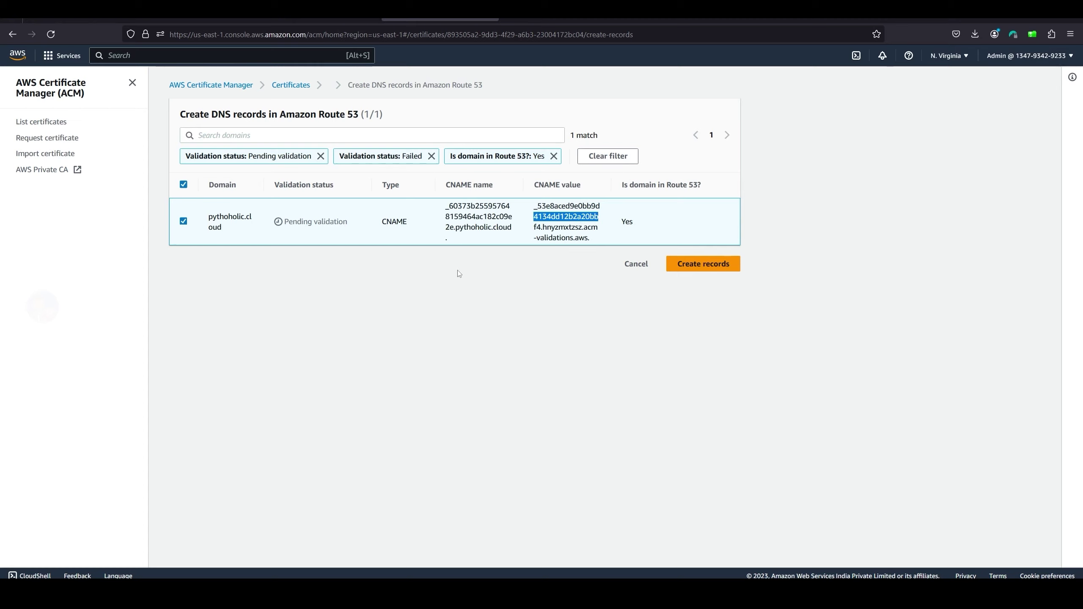
click(872, 180)
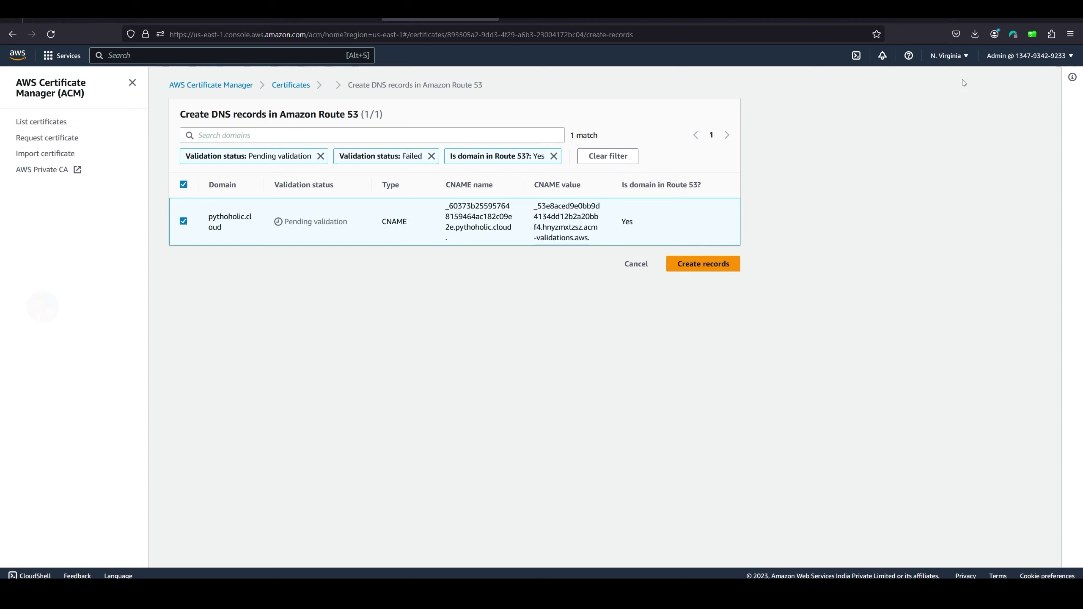
click(951, 63)
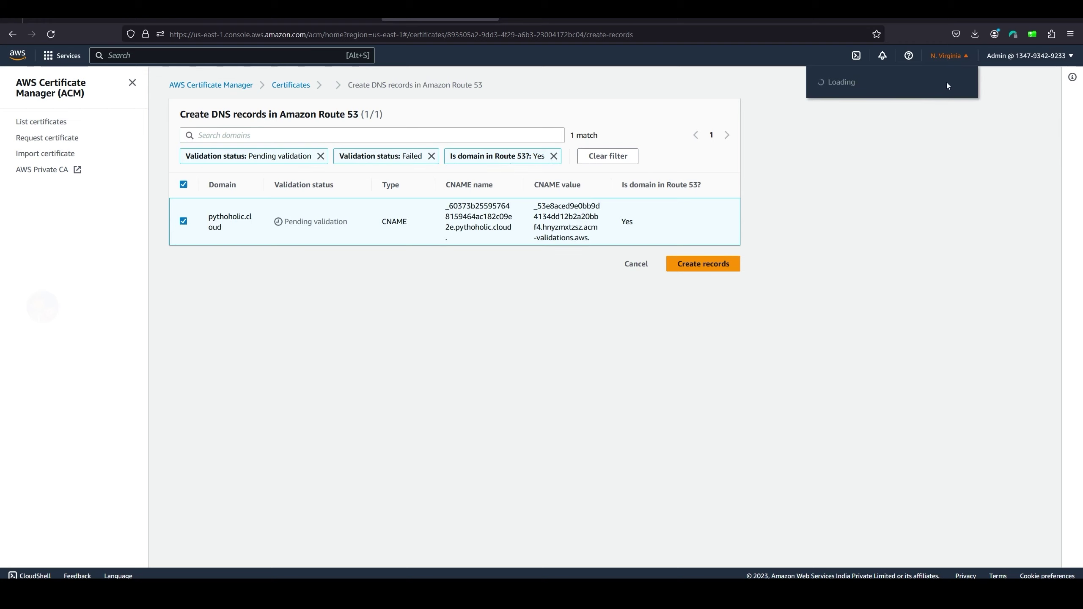
key(Escape)
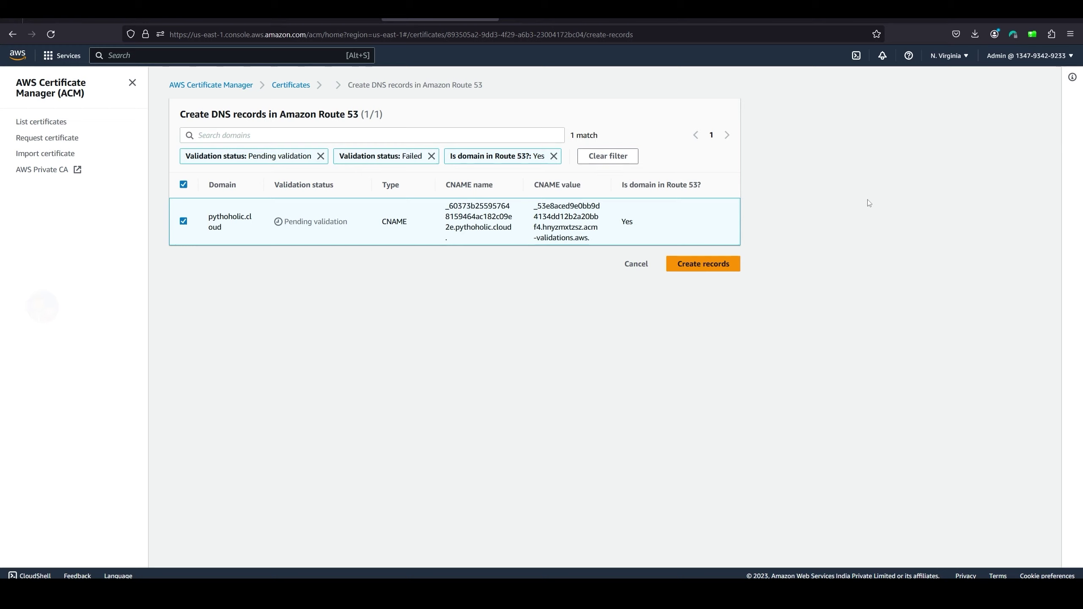
Step: Create the pythoholic.cloud validation record in Route 53 and refresh the hosted zone's record list
click(718, 268)
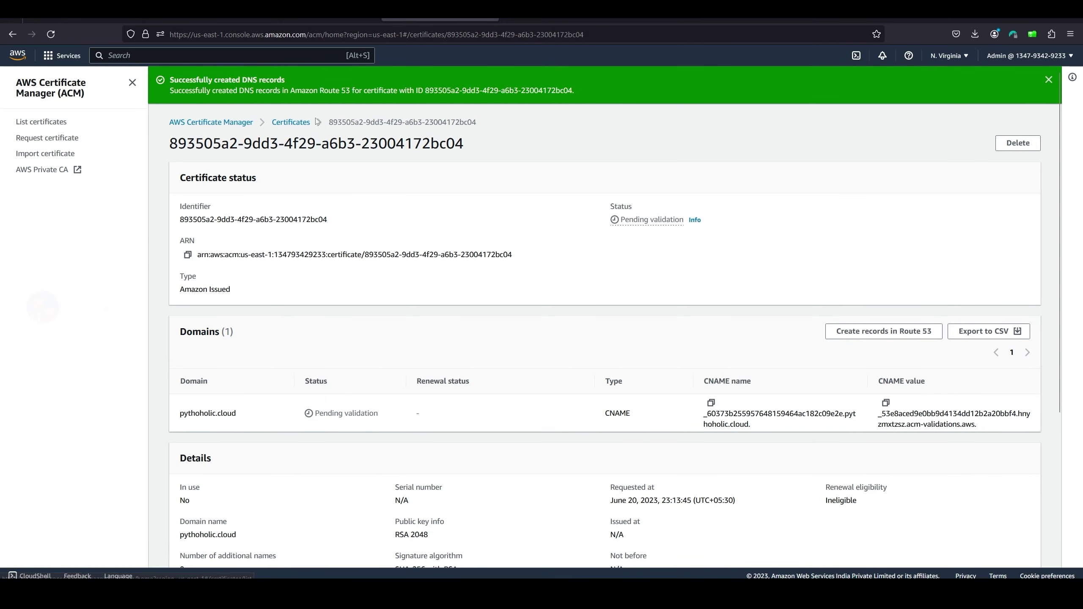
key(ctrl+Page_Up)
key(ctrl+Page_Up)
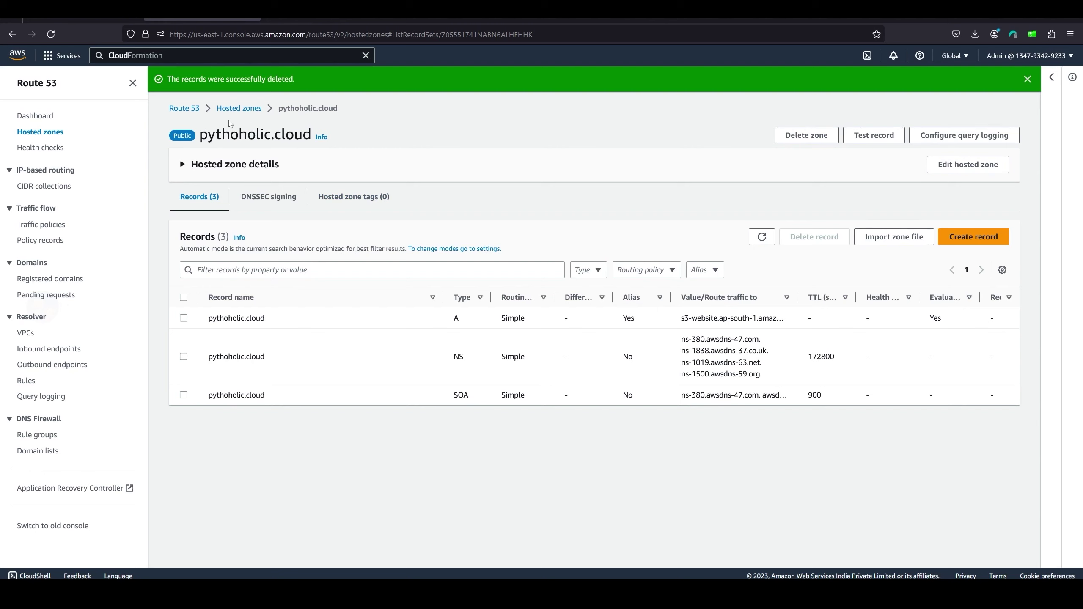
click(762, 238)
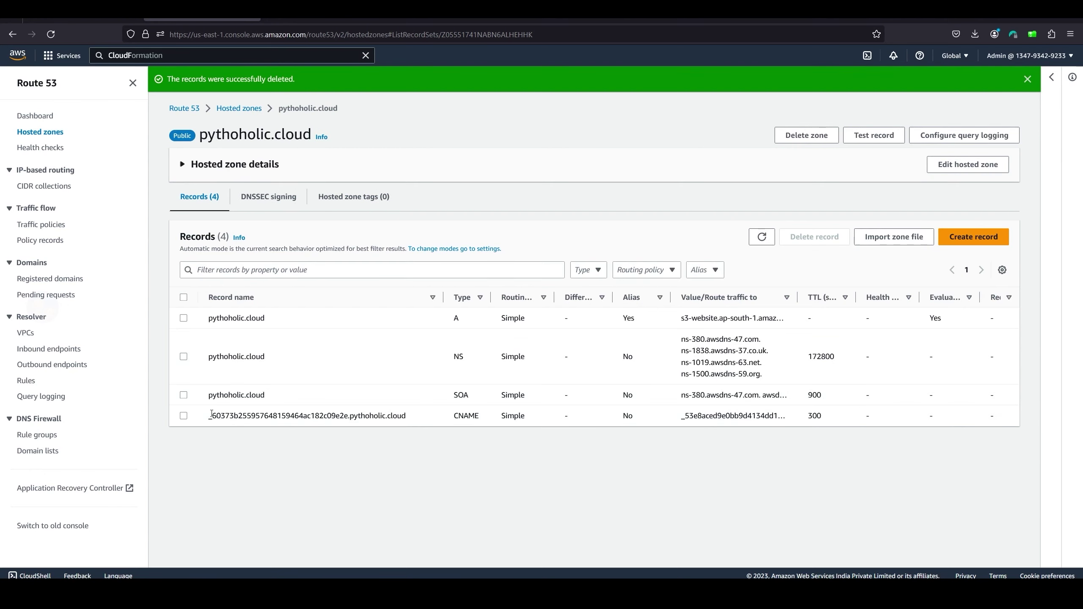
Step: Inspect the name, value and type of the CNAME validation record in the pythoholic.cloud hosted zone
drag(211, 413, 605, 412)
drag(683, 415, 766, 415)
click(533, 444)
double_click(467, 417)
Step: Check the pythoholic.cloud certificate's status in the Certificate Manager list and open the certificate's details
key(ctrl+Tab)
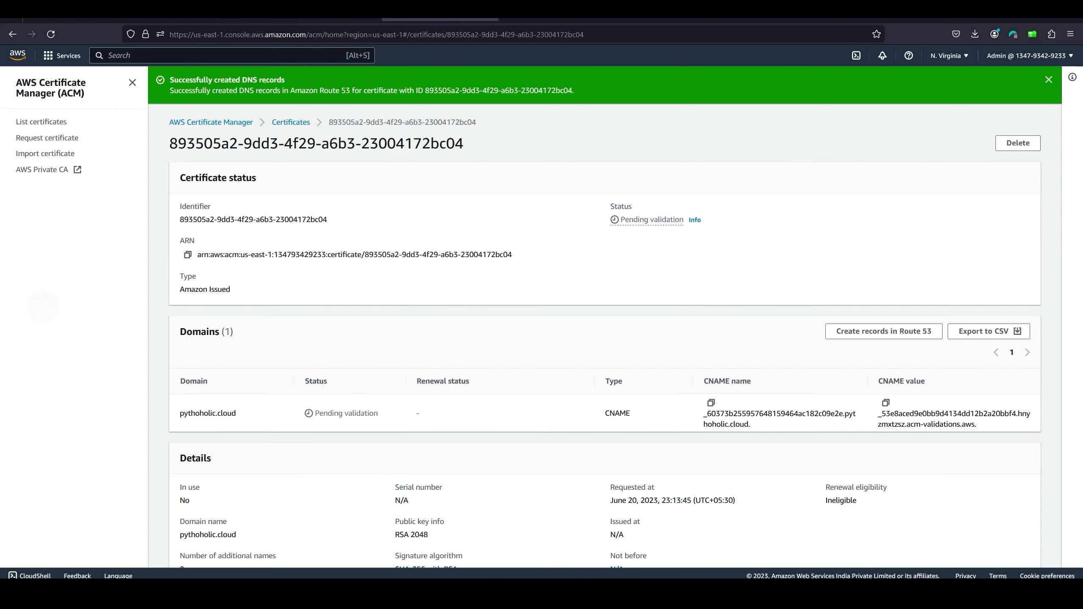
click(293, 123)
double_click(580, 222)
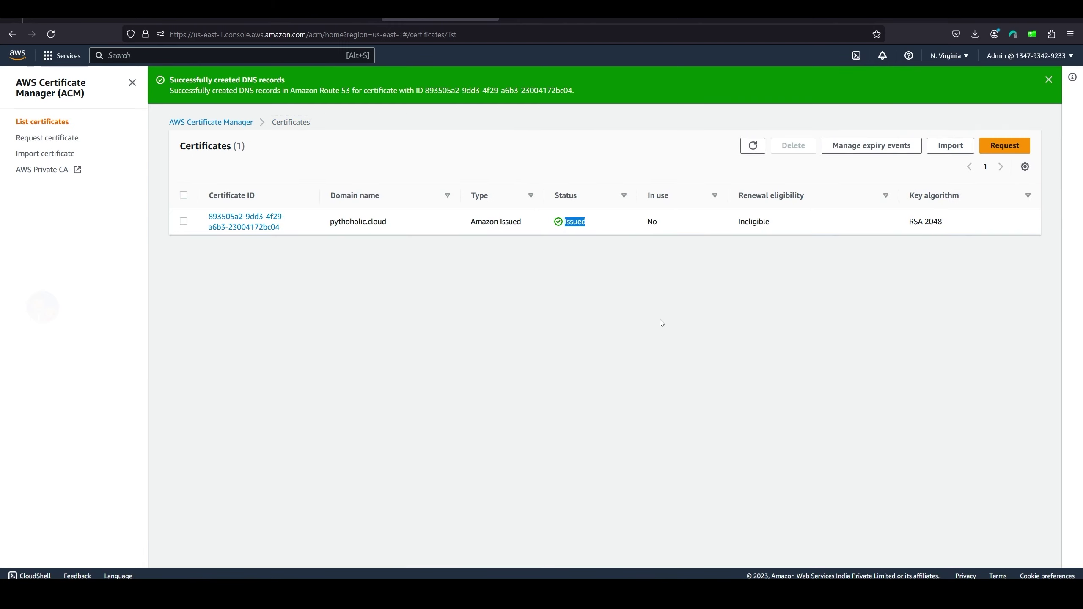
click(664, 323)
double_click(575, 222)
click(245, 222)
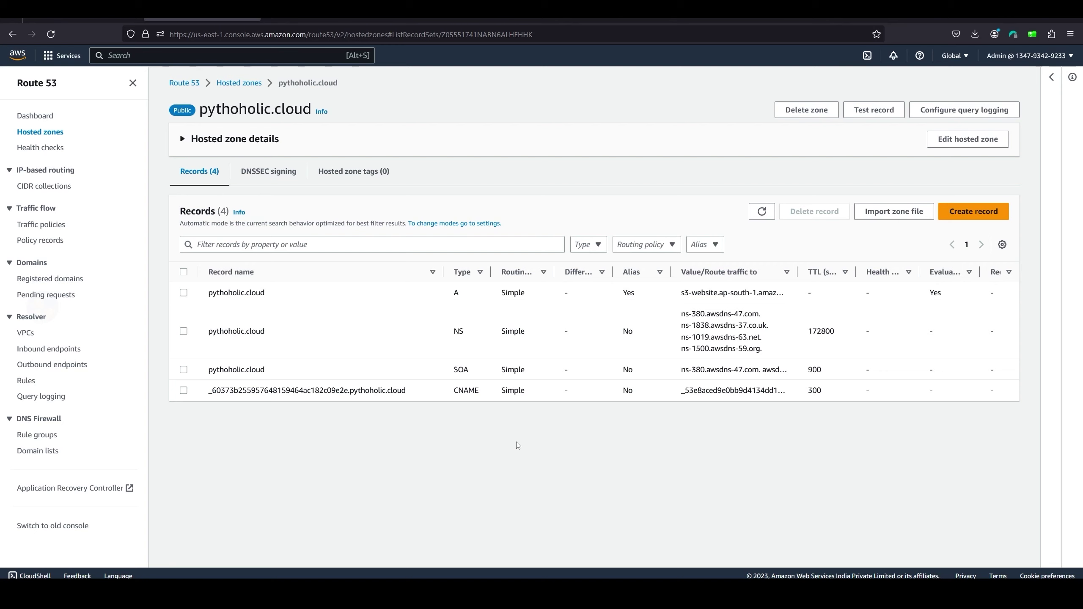
Step: Search the AWS services for CloudFront, open it in a new browser tab and start creating a distribution
click(163, 60)
text(CloudF)
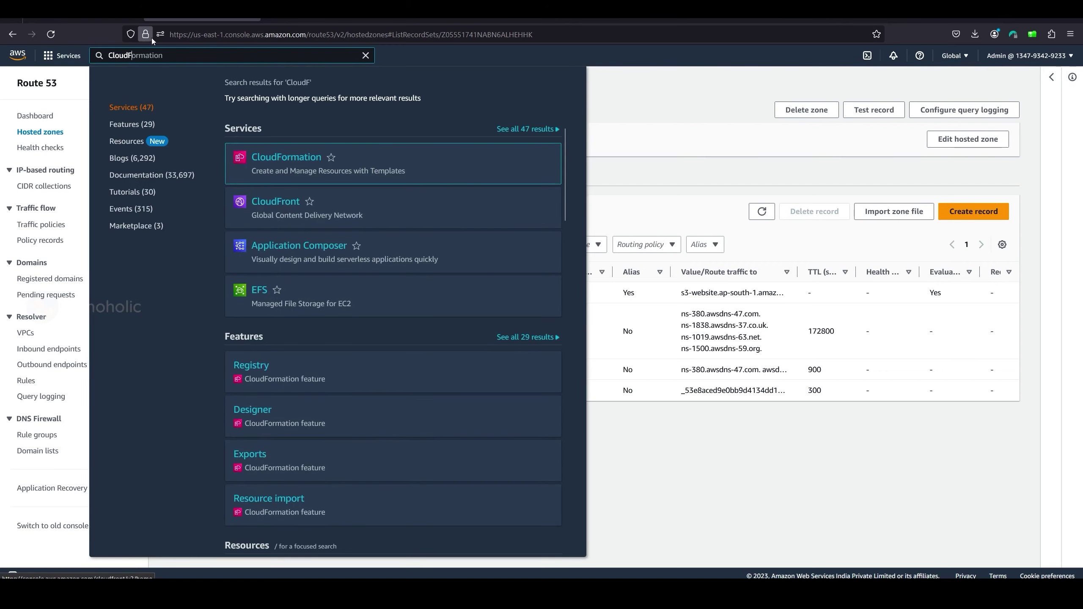
right_click(278, 203)
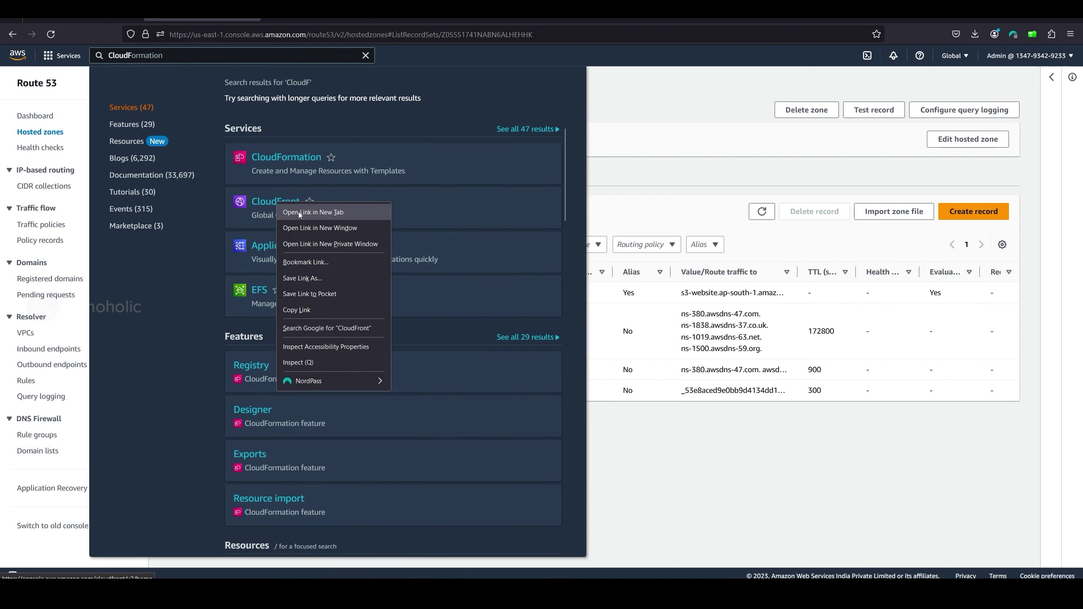
click(301, 212)
click(321, 17)
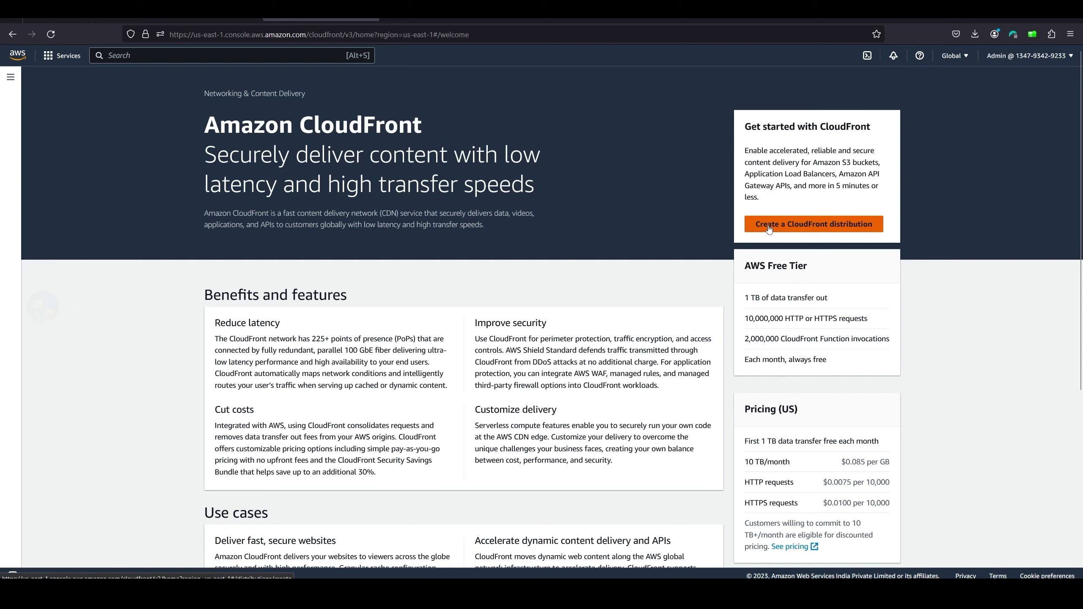
click(769, 229)
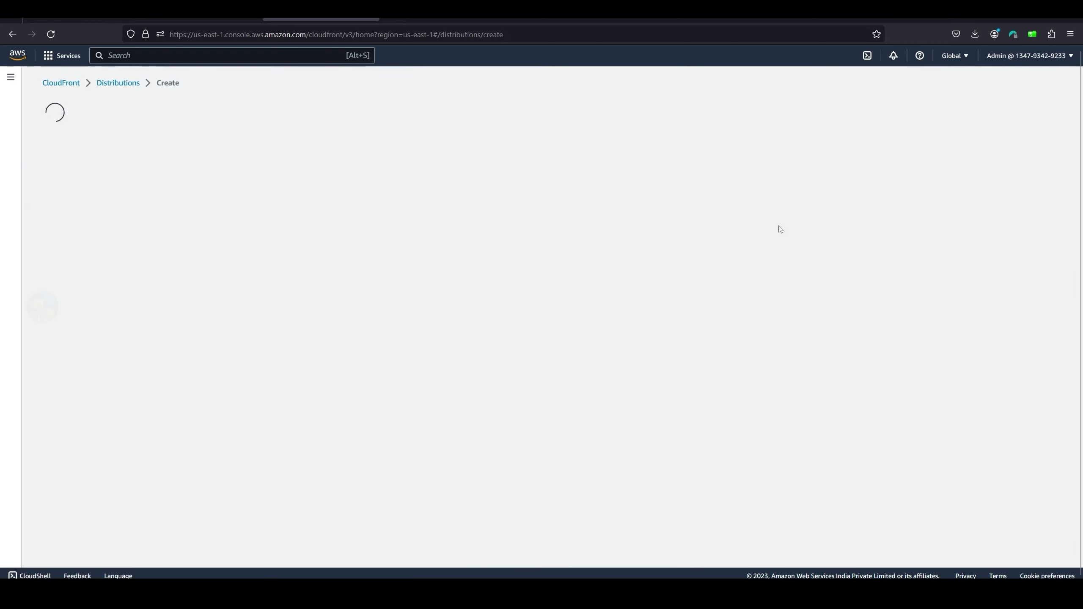
Step: Set the origin domain to the pythoholic.cloud S3 bucket and switch it to the bucket's website endpoint
click(111, 200)
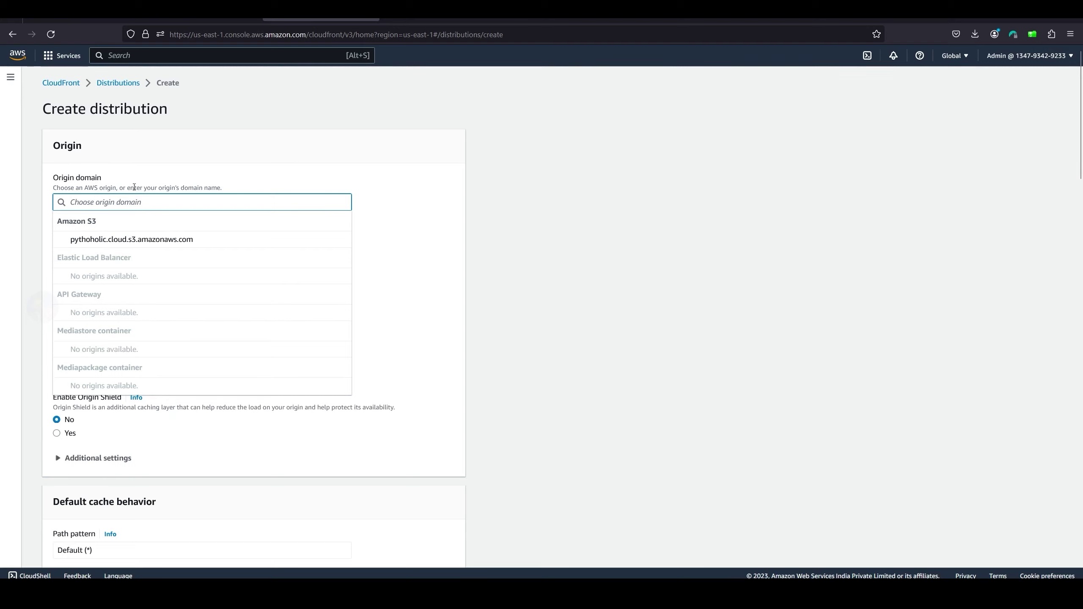
click(143, 241)
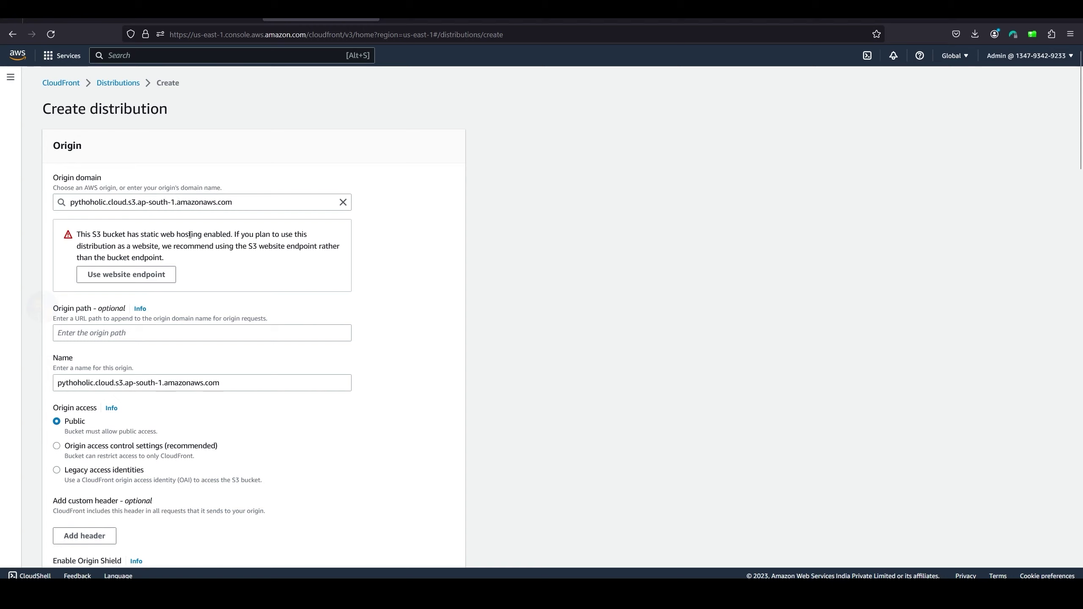
drag(232, 235, 308, 235)
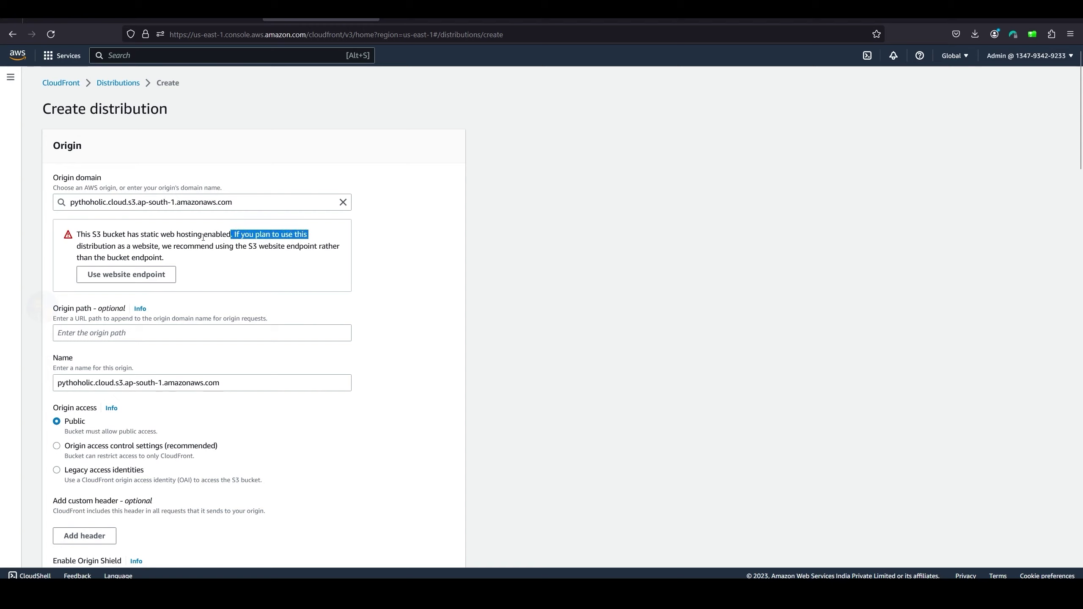
mouse_move(162, 248)
mouse_down()
mouse_move(318, 248)
mouse_move(169, 256)
mouse_up()
click(386, 276)
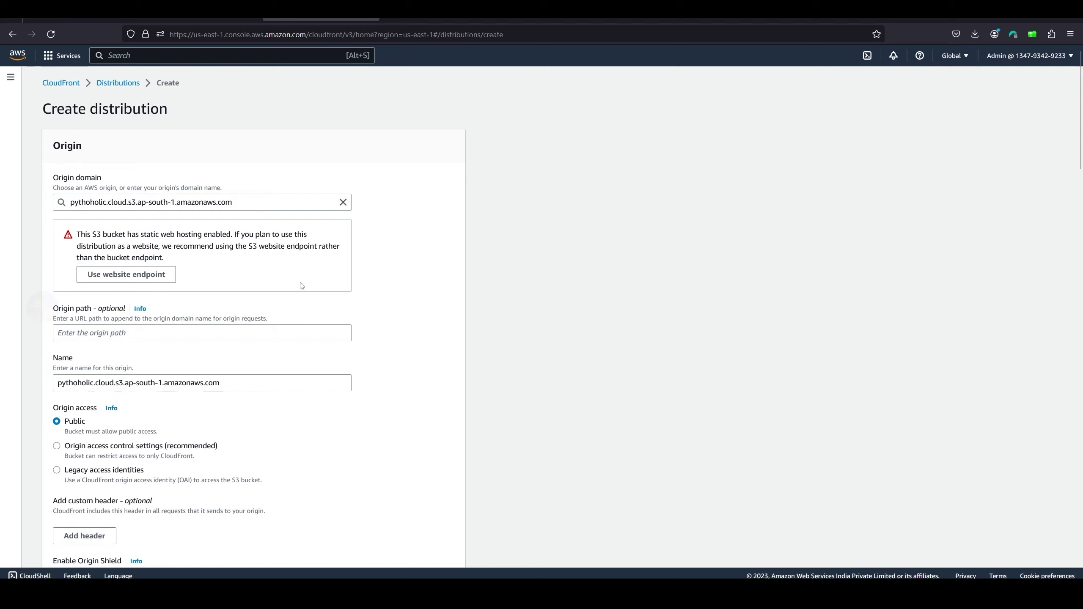
click(155, 276)
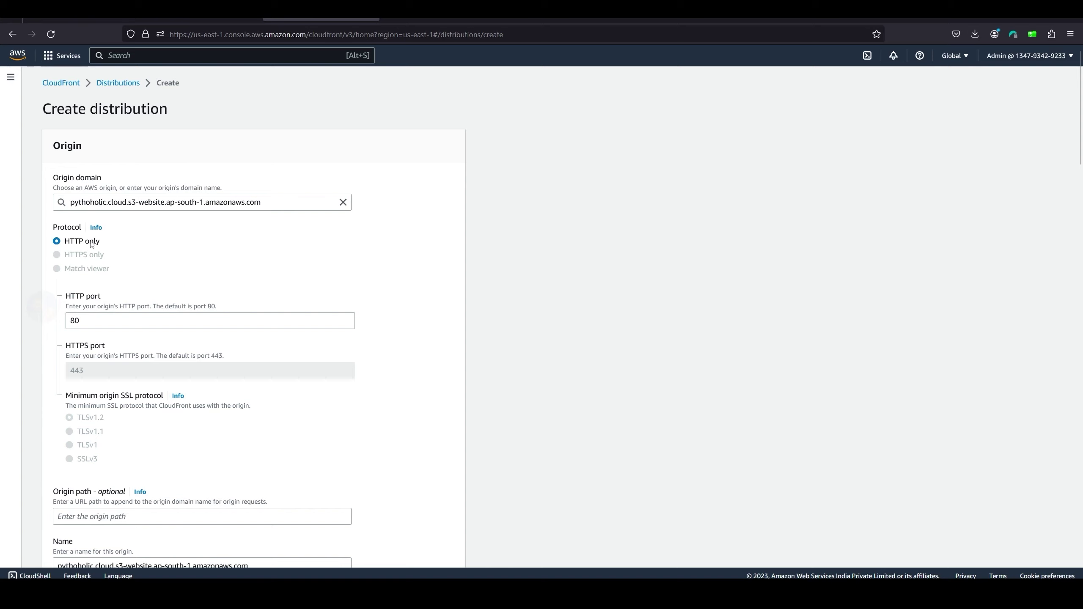
Step: Shorten the origin's name to pythoholic.cloud
scroll(143, 356, down, 4)
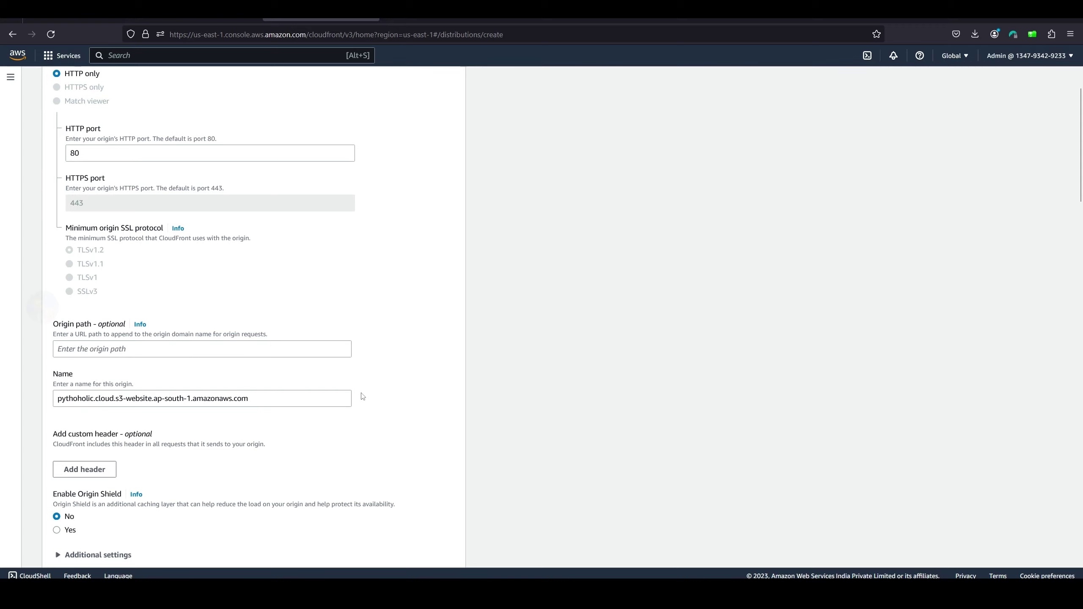
drag(259, 406, 118, 401)
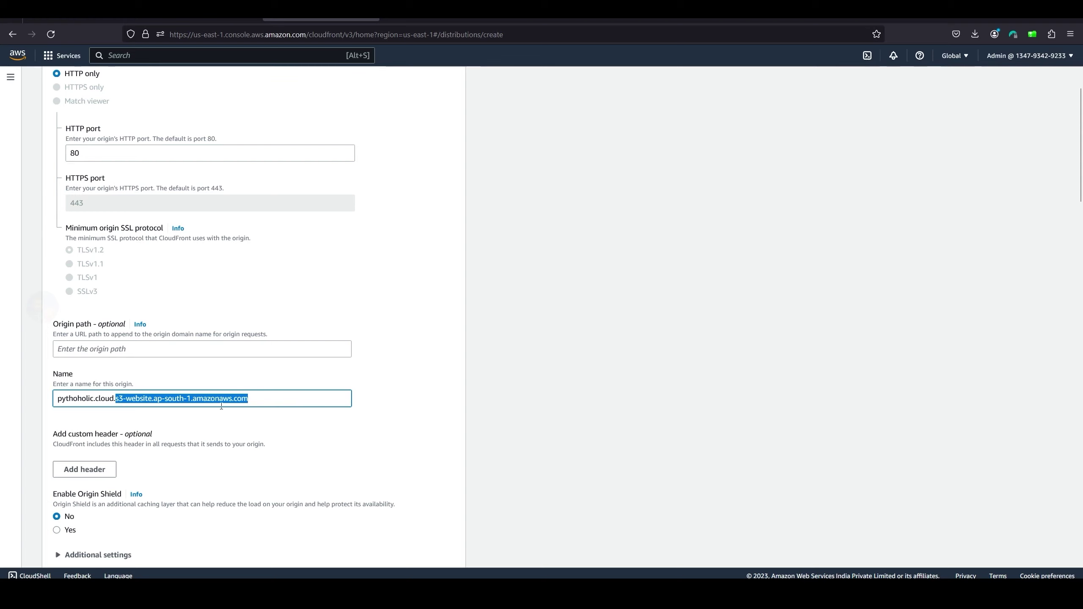
key(BackSpace)
key(BackSpace)
click(384, 409)
Step: Examine the origin's additional connection settings, collapse them again and review the whole origin configuration
click(98, 555)
scroll(178, 345, down, 5)
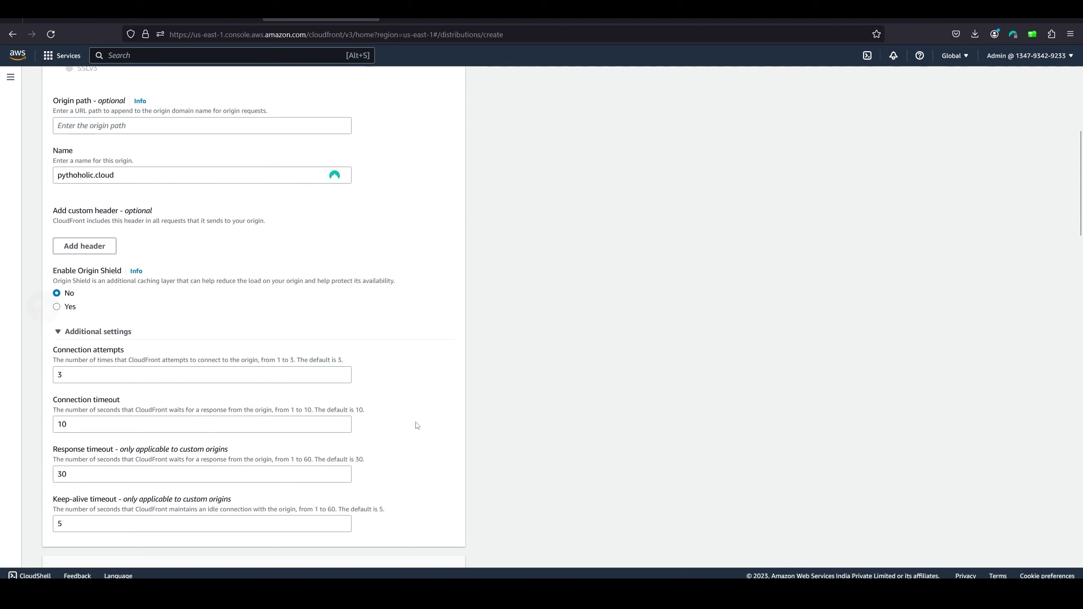
scroll(417, 425, up, 1)
click(81, 386)
scroll(367, 375, up, 5)
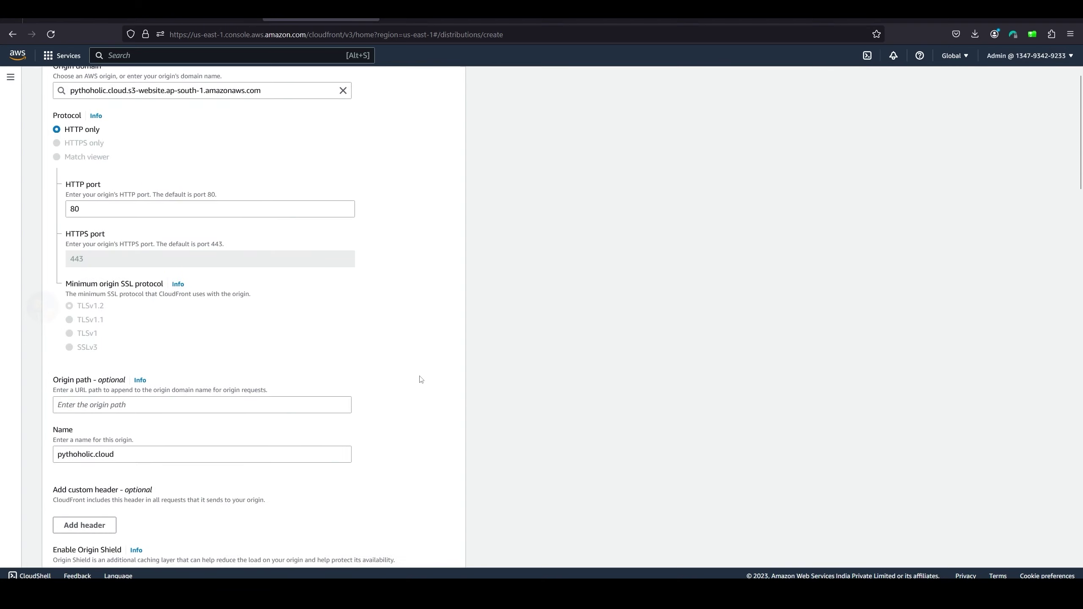
scroll(448, 385, down, 2)
scroll(416, 273, up, 4)
scroll(416, 256, down, 8)
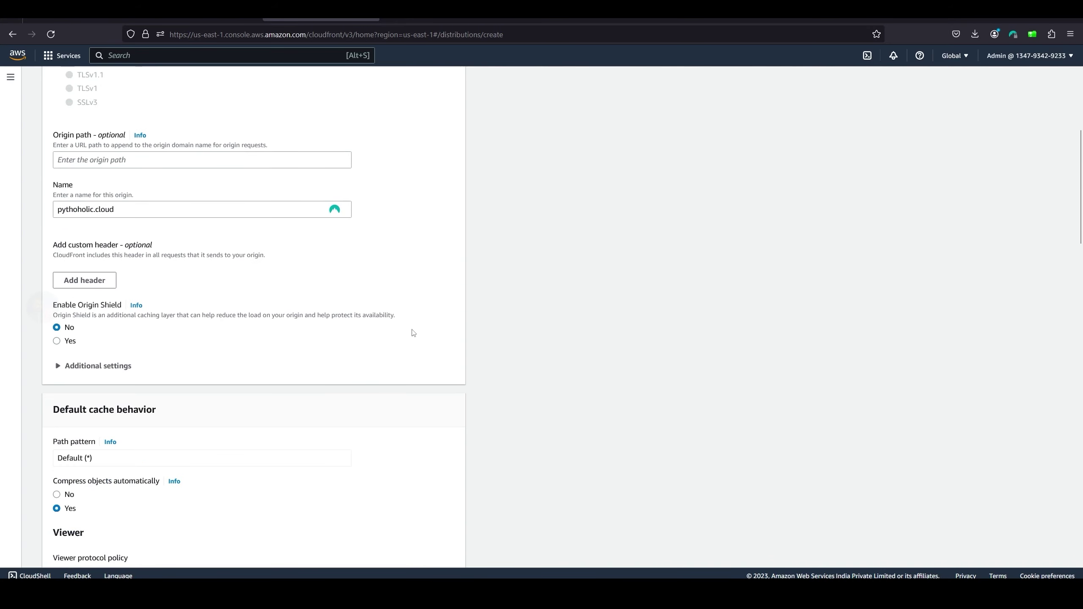
Step: Set the default cache behavior's viewer protocol policy to Redirect HTTP to HTTPS
scroll(413, 334, down, 5)
scroll(414, 329, down, 3)
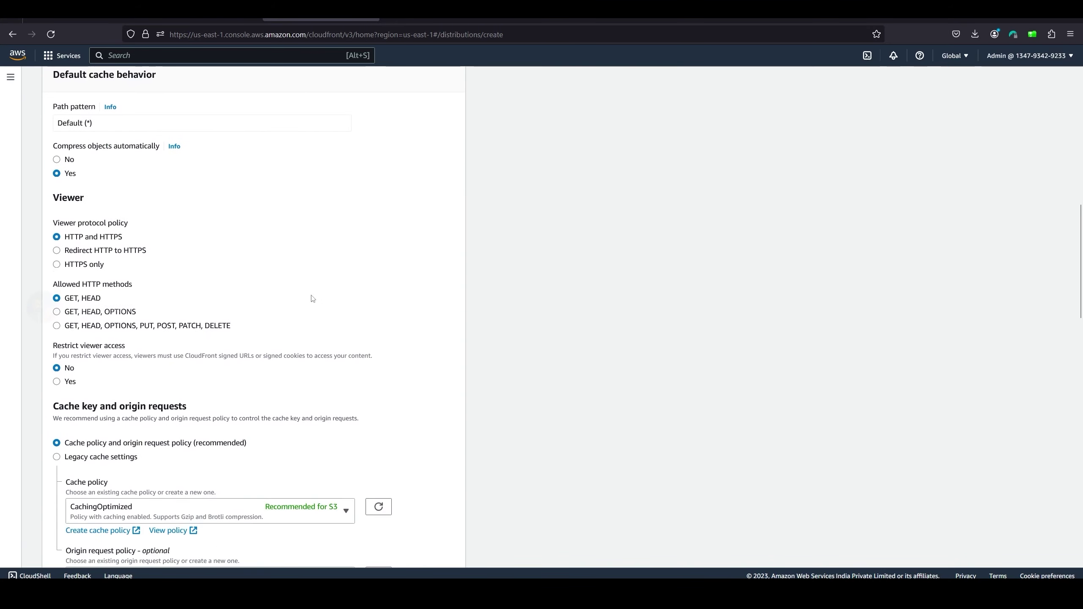
click(56, 252)
drag(128, 228, 51, 231)
click(145, 224)
drag(146, 230, 53, 231)
click(216, 231)
Step: Review the distribution's viewer access, cache policy, function association, web application firewall and price class settings
scroll(377, 369, down, 3)
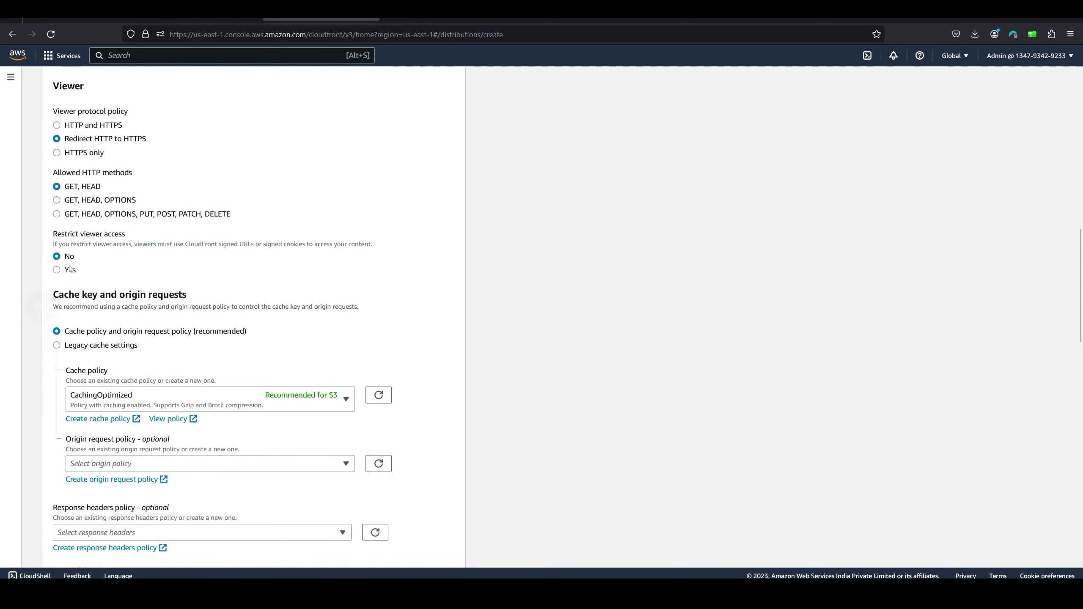
scroll(338, 271, down, 2)
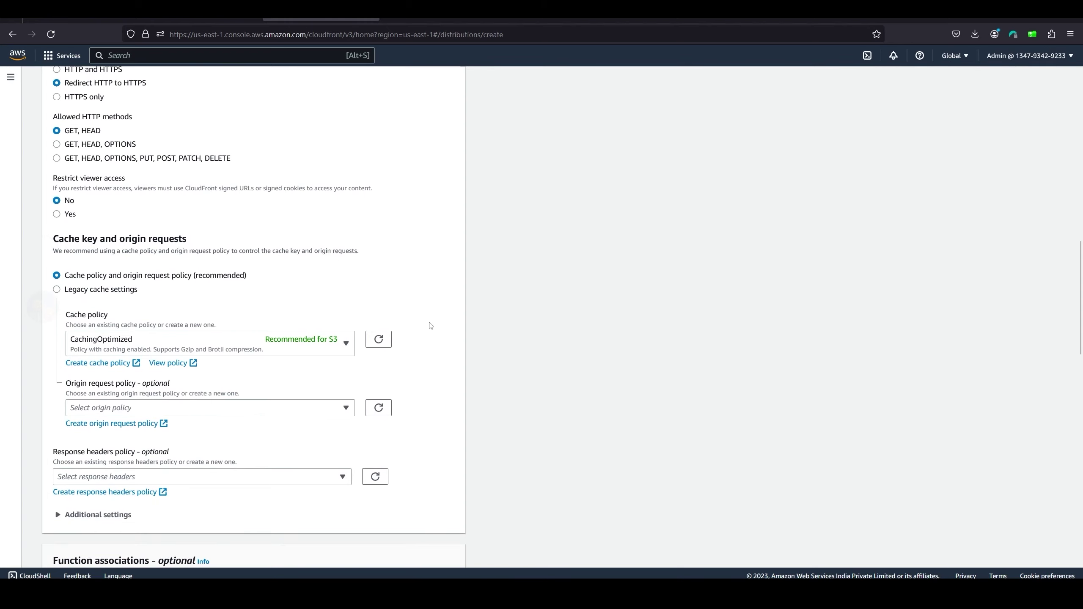
scroll(427, 333, down, 9)
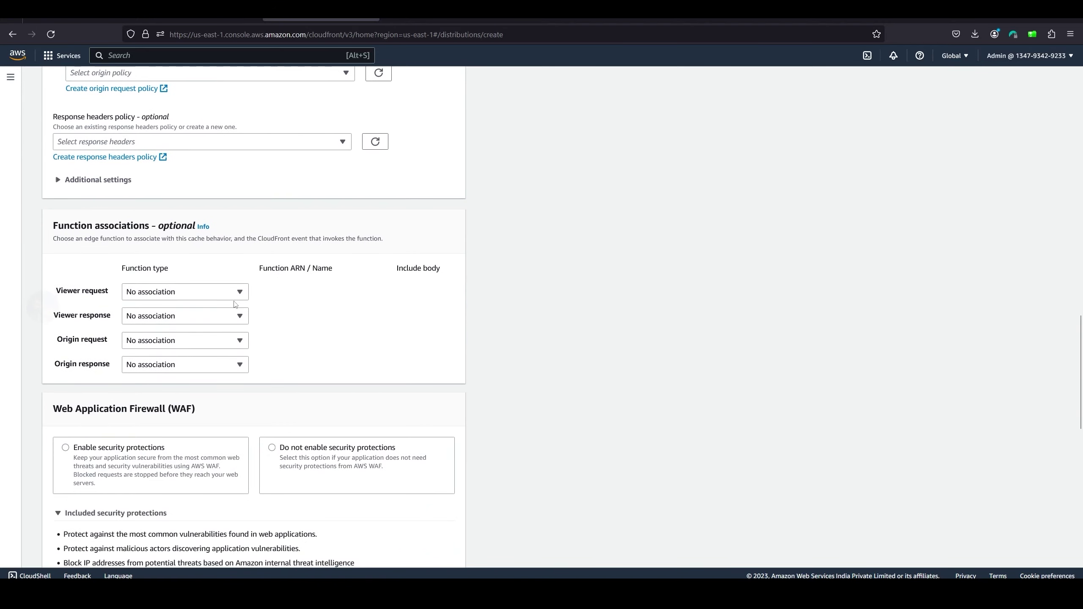
scroll(341, 312, down, 3)
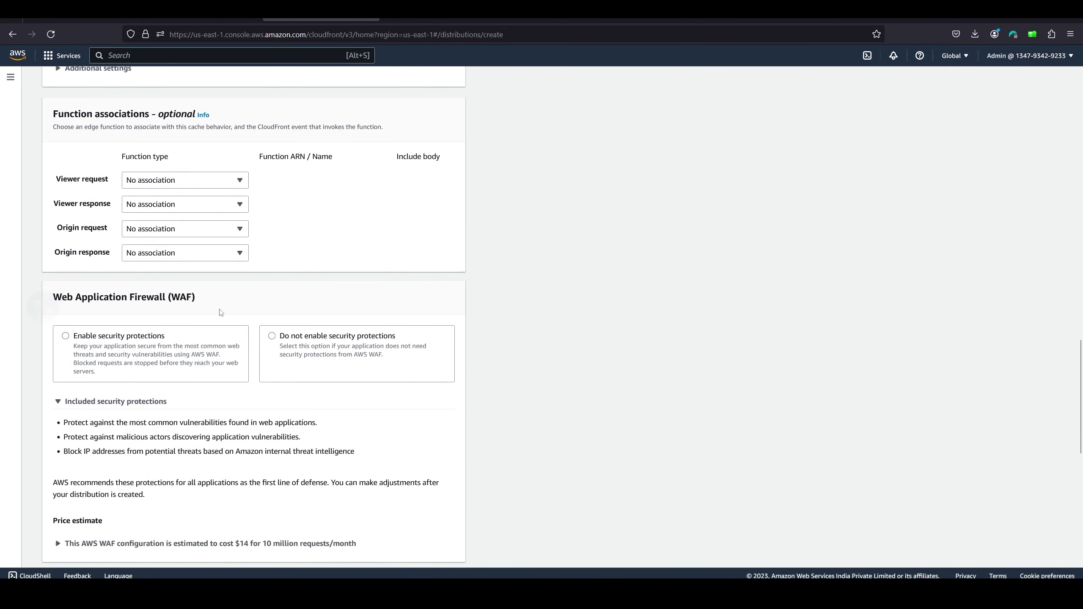
scroll(220, 312, down, 9)
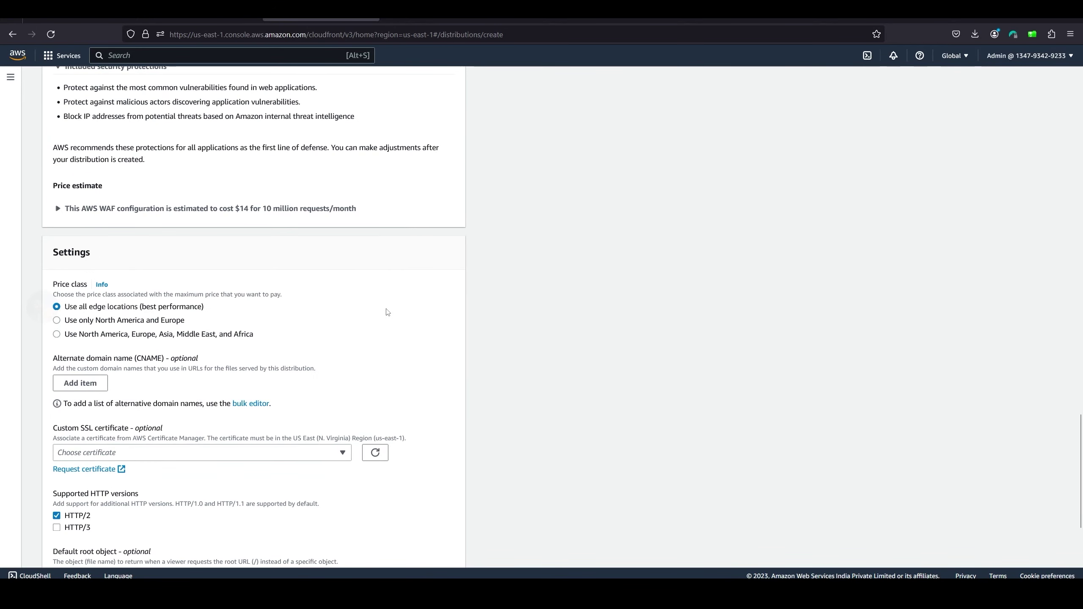
scroll(388, 312, down, 3)
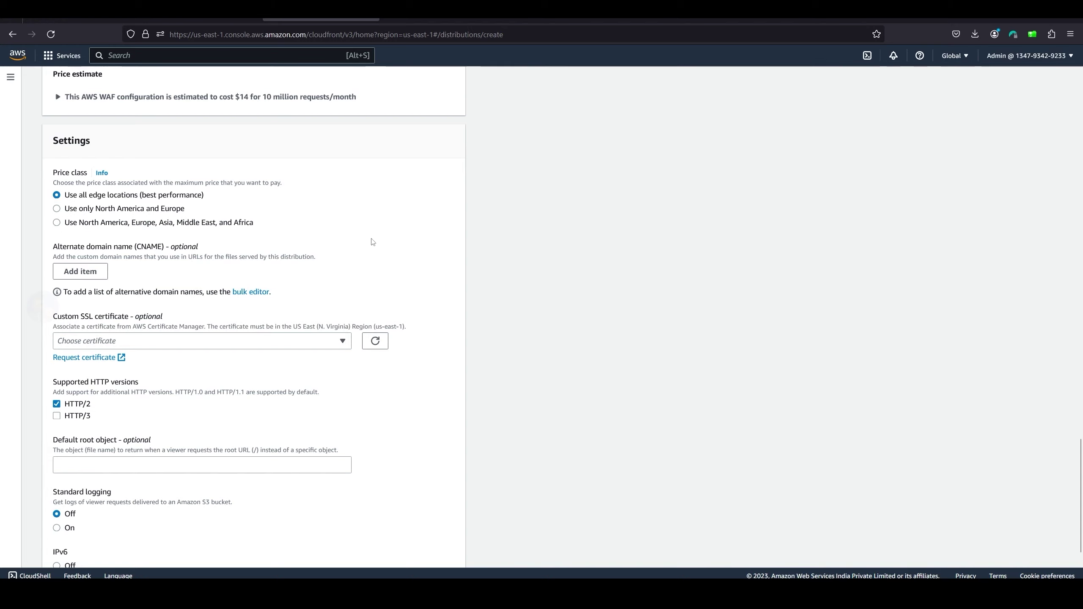
scroll(360, 245, down, 2)
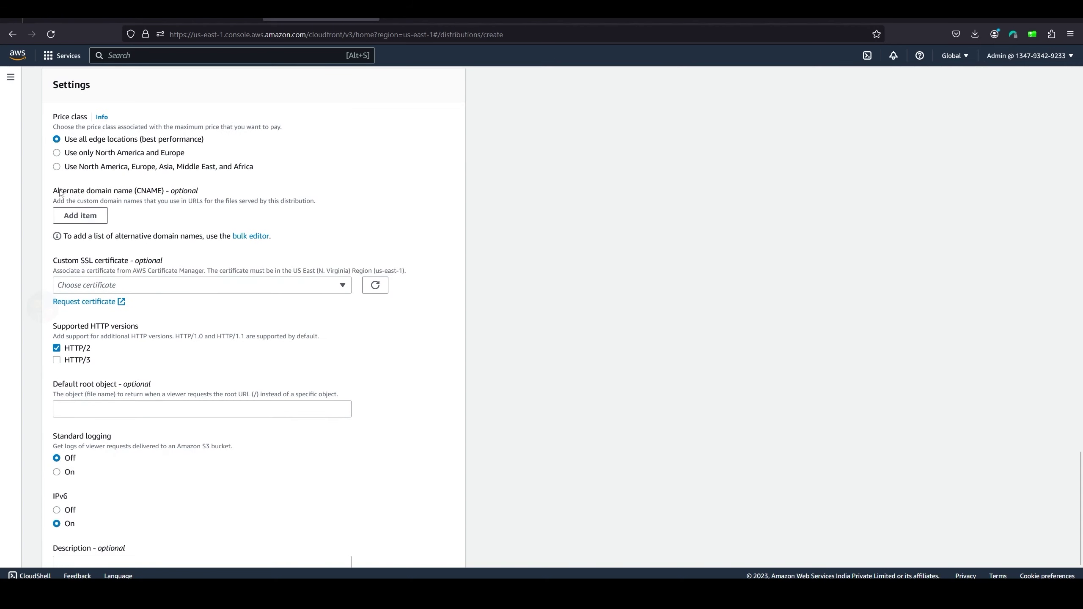
drag(52, 191, 163, 191)
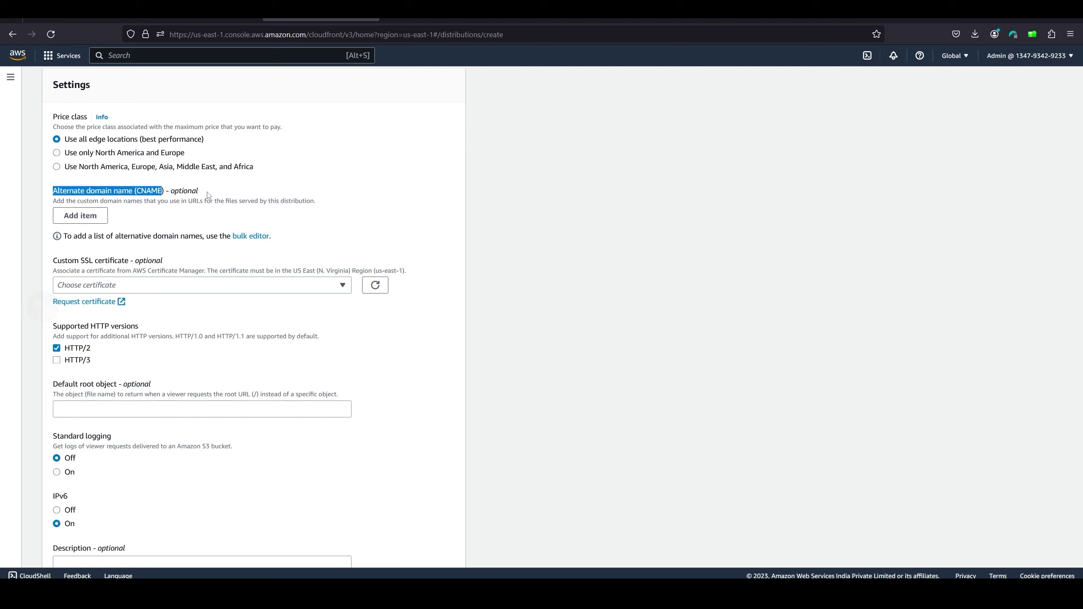
click(80, 215)
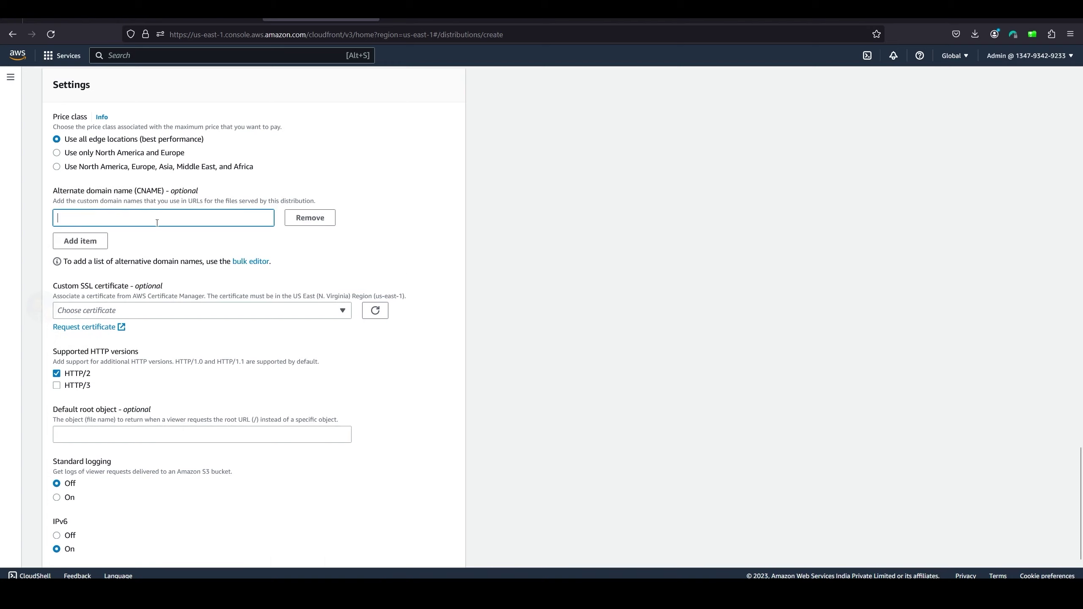
text(www.pythoholic.cloud)
click(85, 241)
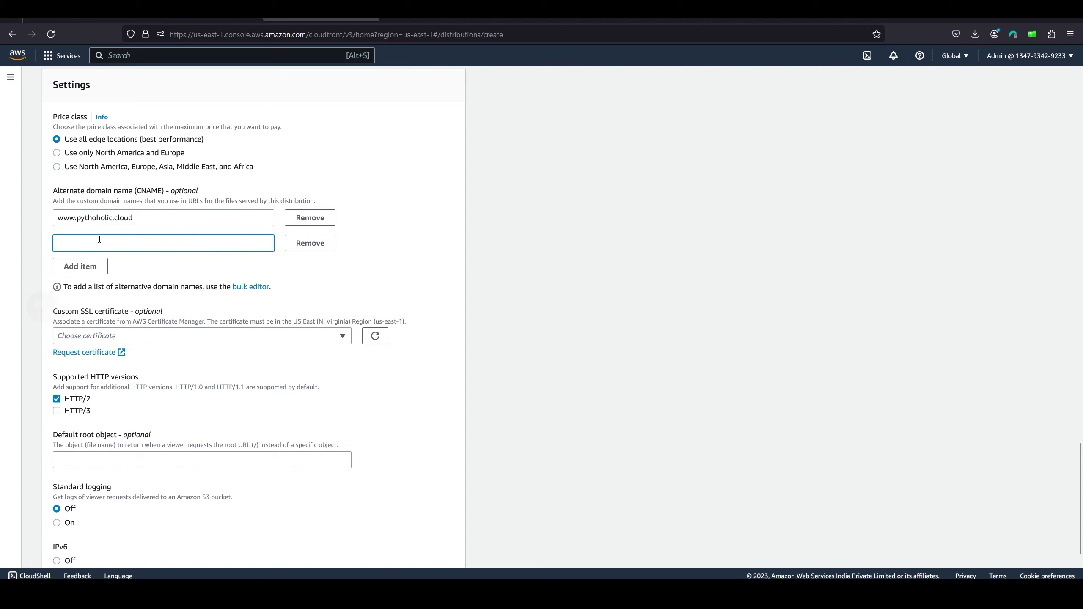
text(pythoholic.cloud)
click(80, 266)
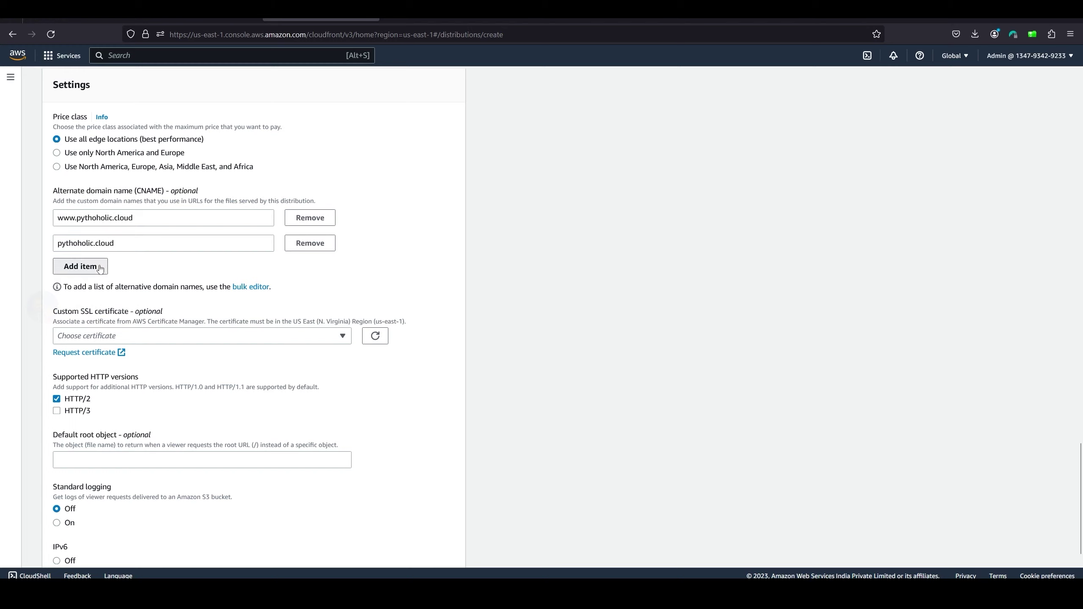
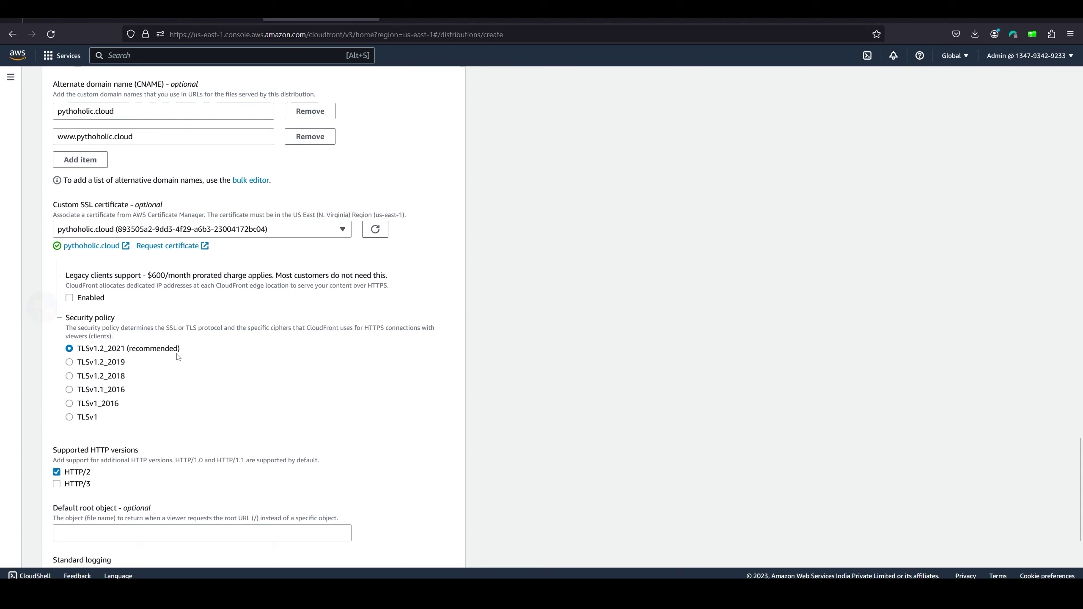
Step: Review the distribution's security policy, supported HTTP versions, default root object, standard logging and IPv6 settings
scroll(178, 357, down, 3)
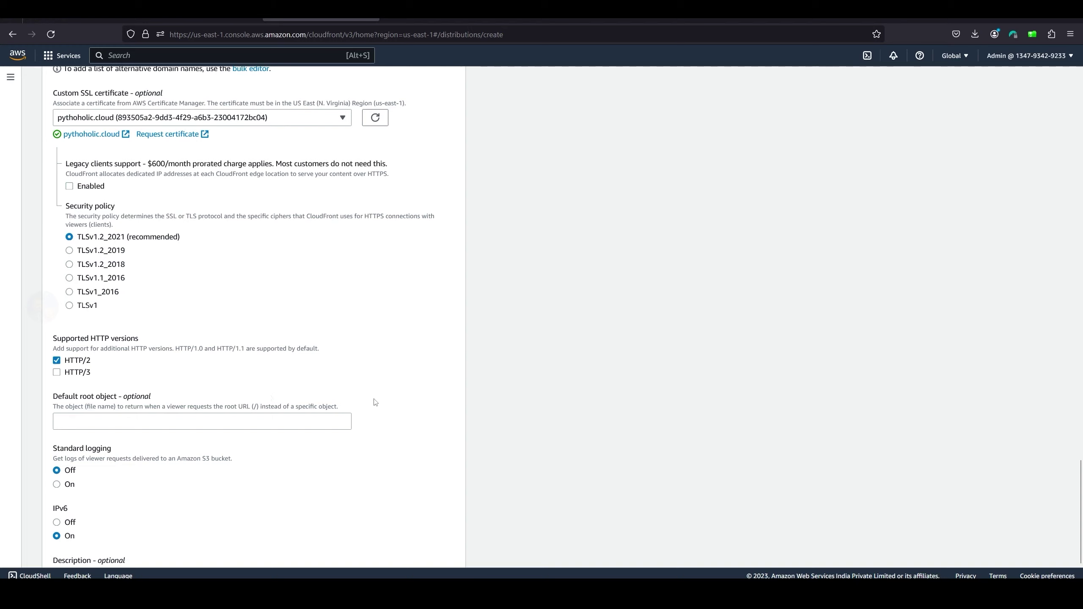
scroll(384, 412, down, 2)
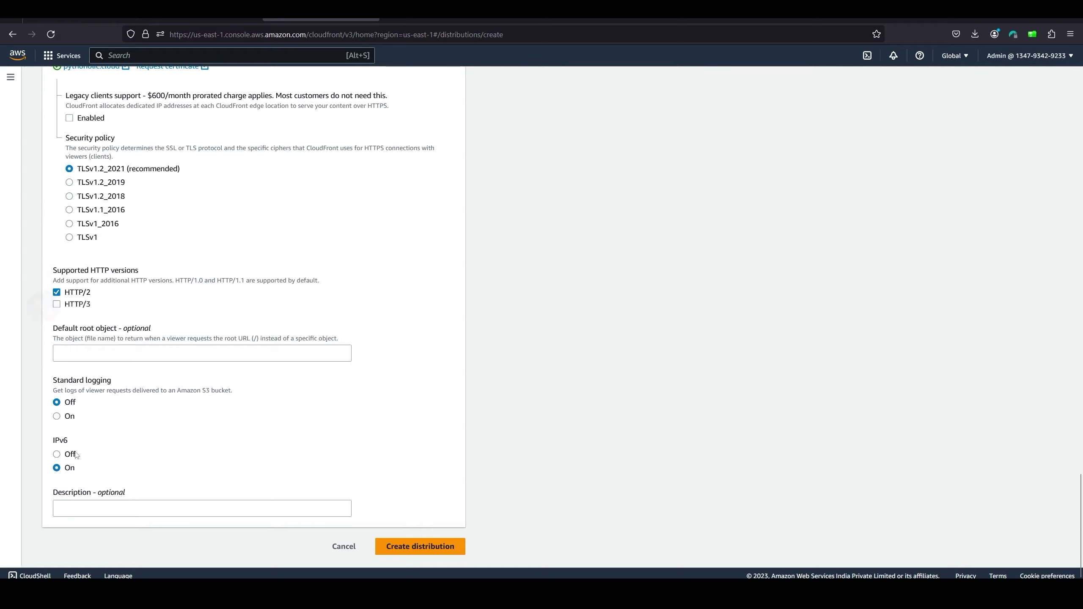
Step: Recheck the new distribution's IPv6 option and its origin domain, protocol, port and origin name settings
click(57, 454)
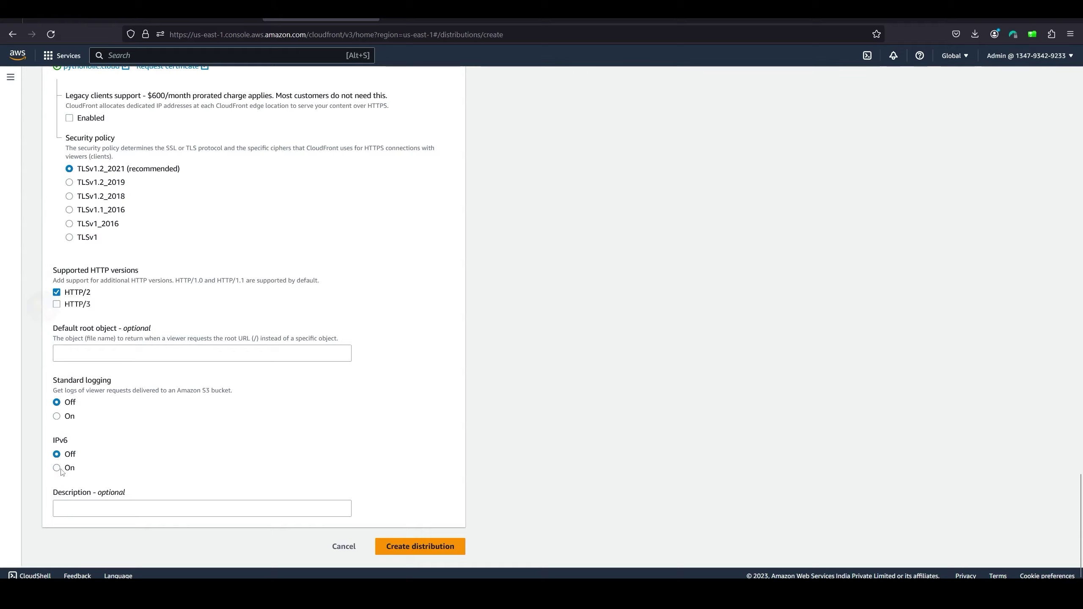
click(59, 468)
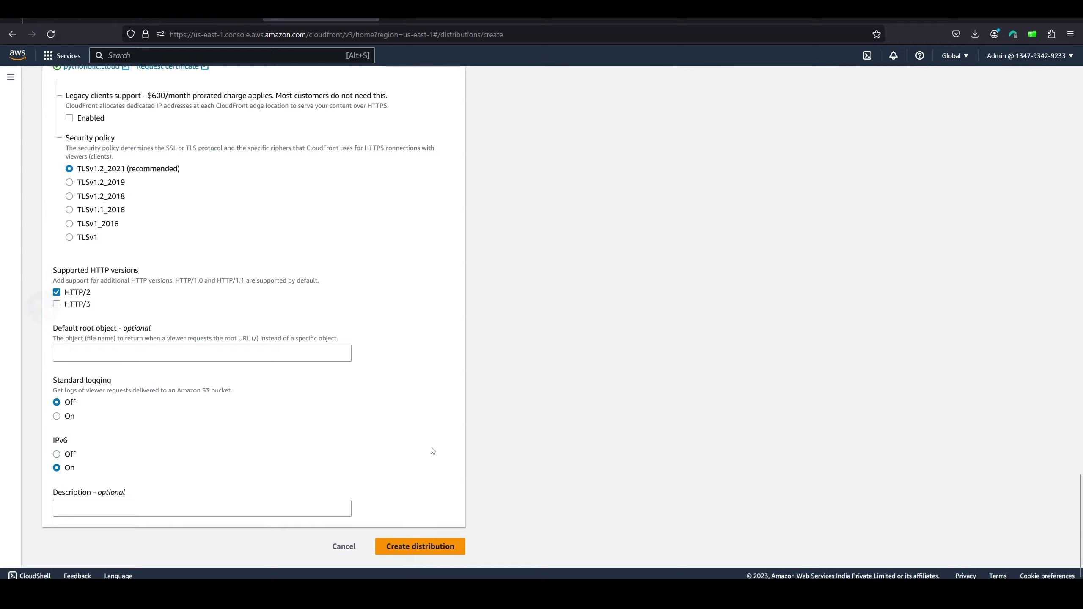
scroll(433, 451, up, 20)
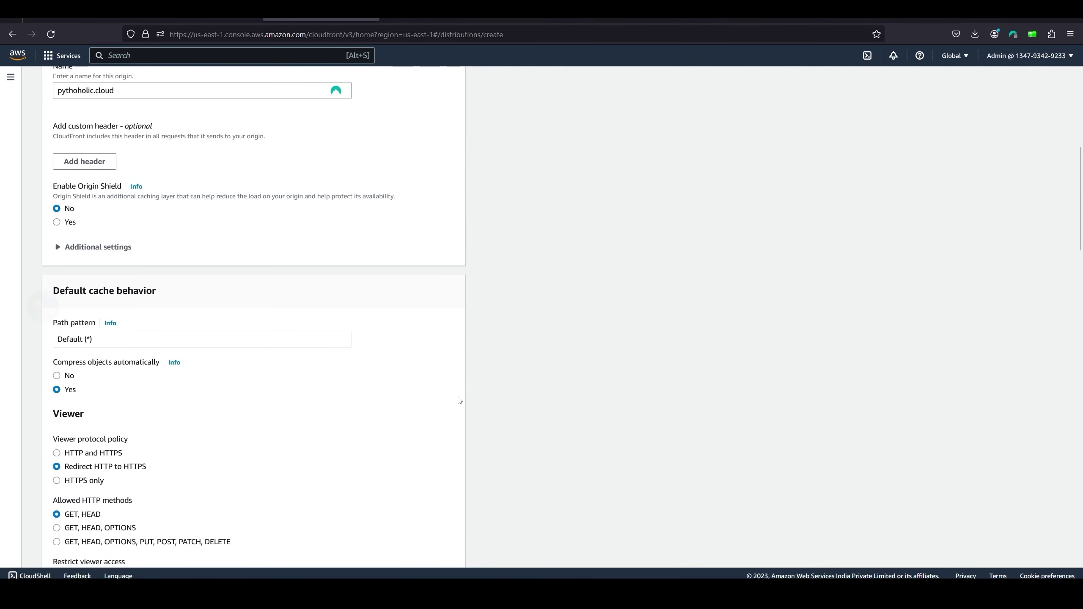
scroll(460, 400, up, 10)
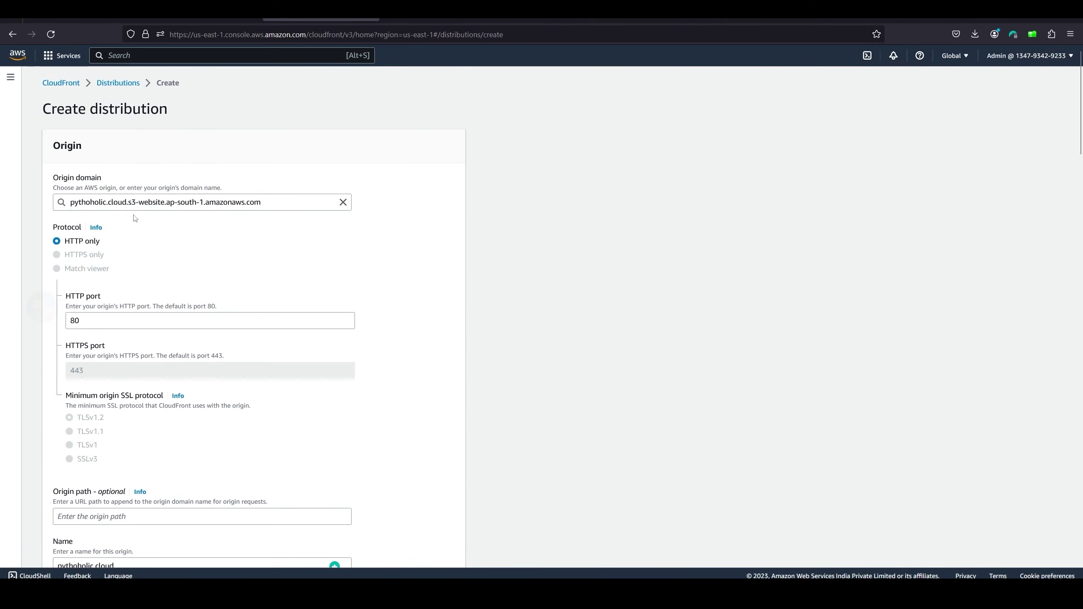
scroll(135, 219, down, 9)
drag(52, 161, 206, 195)
scroll(510, 249, up, 9)
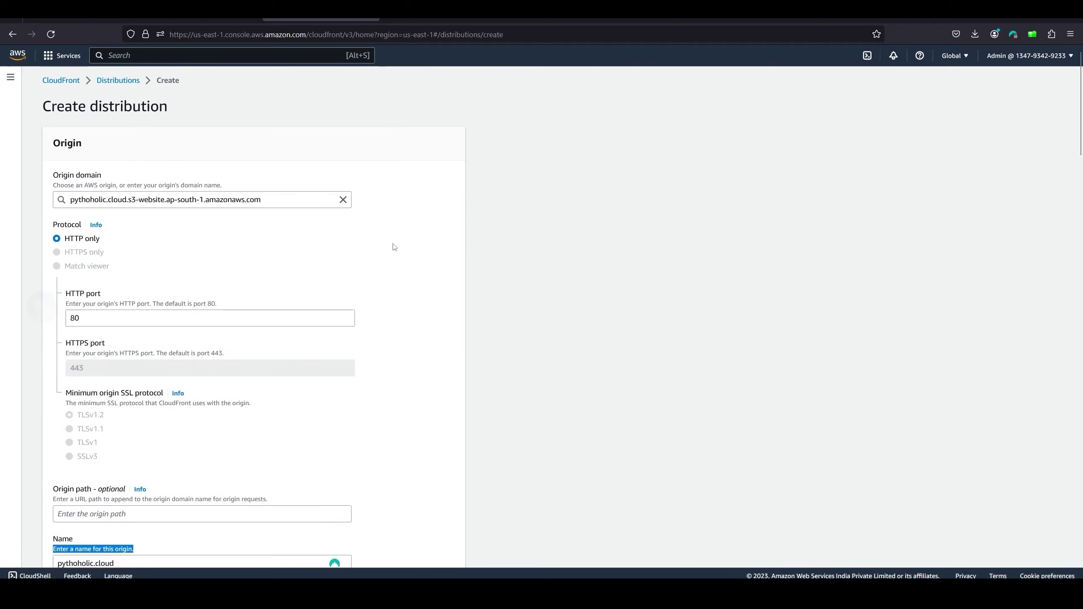
click(64, 183)
drag(157, 188, 229, 193)
click(324, 232)
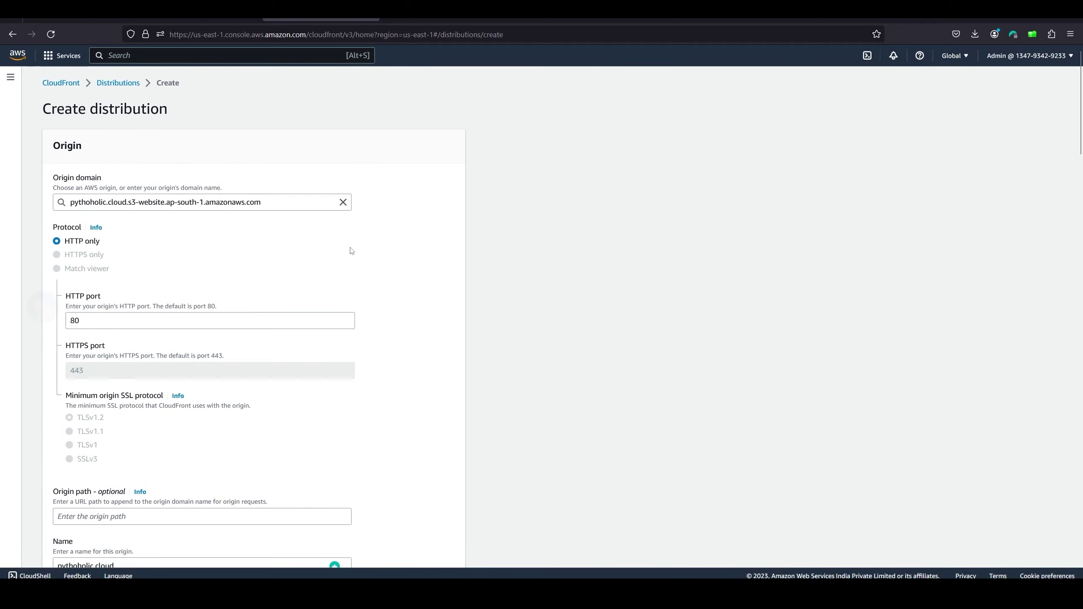
scroll(426, 325, down, 8)
drag(52, 217, 133, 218)
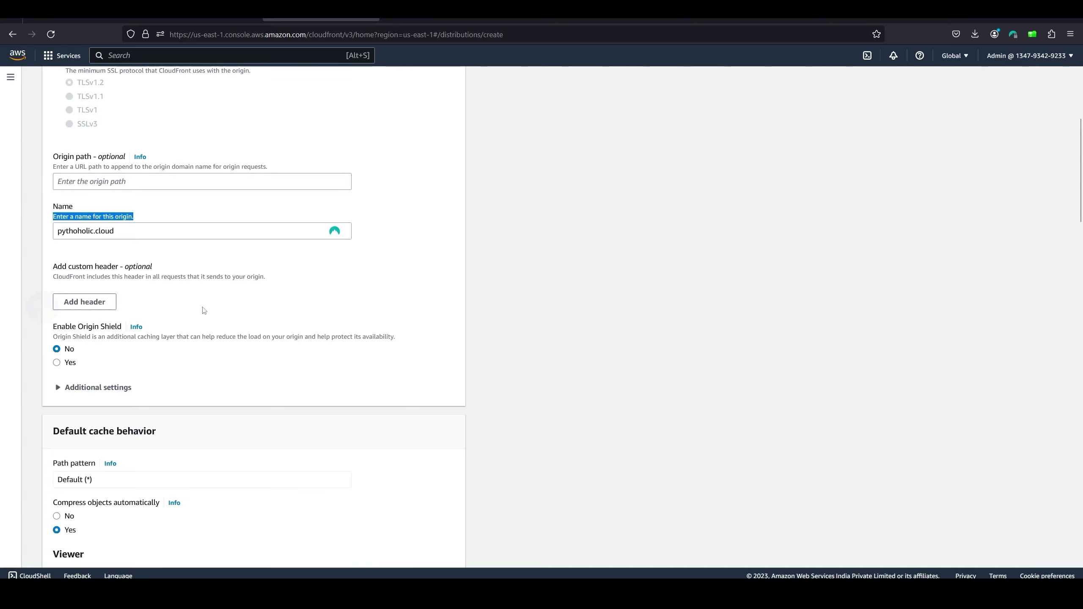
Step: Review the viewer protocol policy, allowed HTTP methods, cache policy, price class and alternate domain names of the new distribution
scroll(204, 310, down, 8)
drag(53, 189, 136, 198)
click(93, 225)
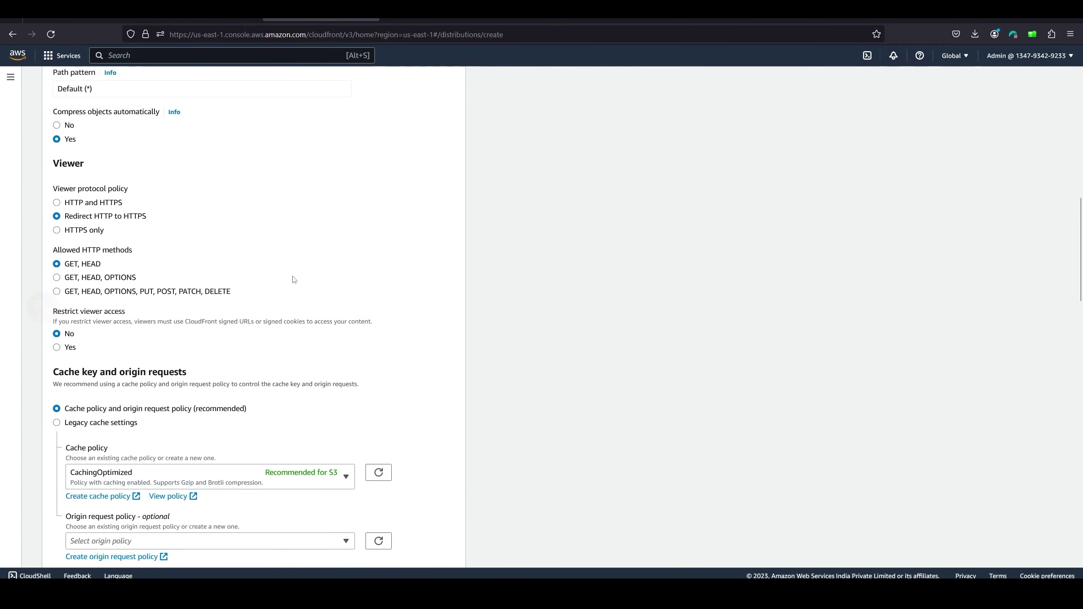
scroll(358, 337, down, 1)
drag(63, 196, 103, 212)
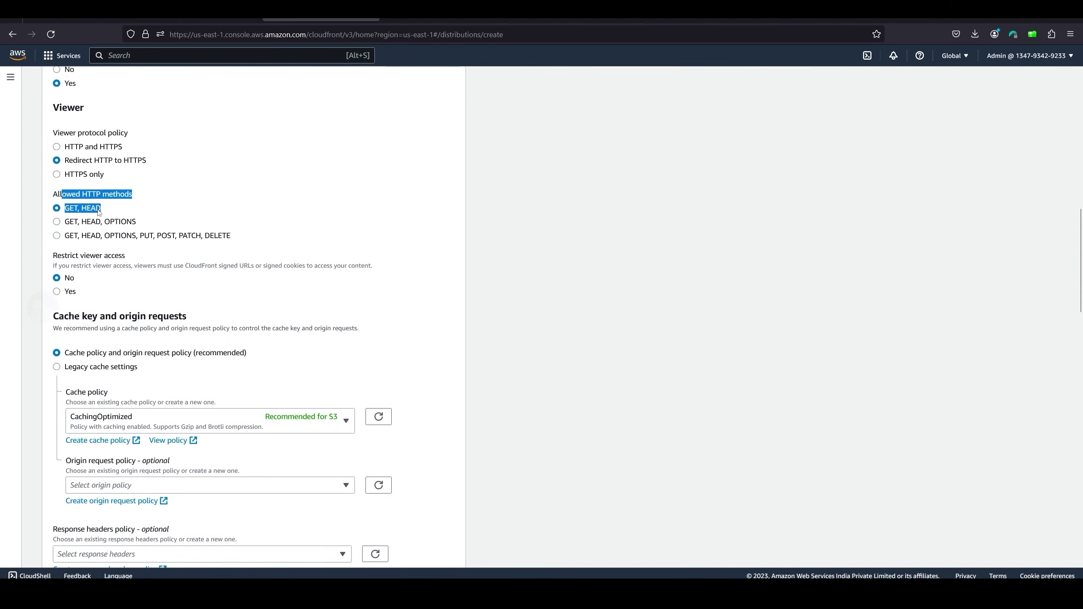
click(105, 211)
scroll(502, 347, down, 8)
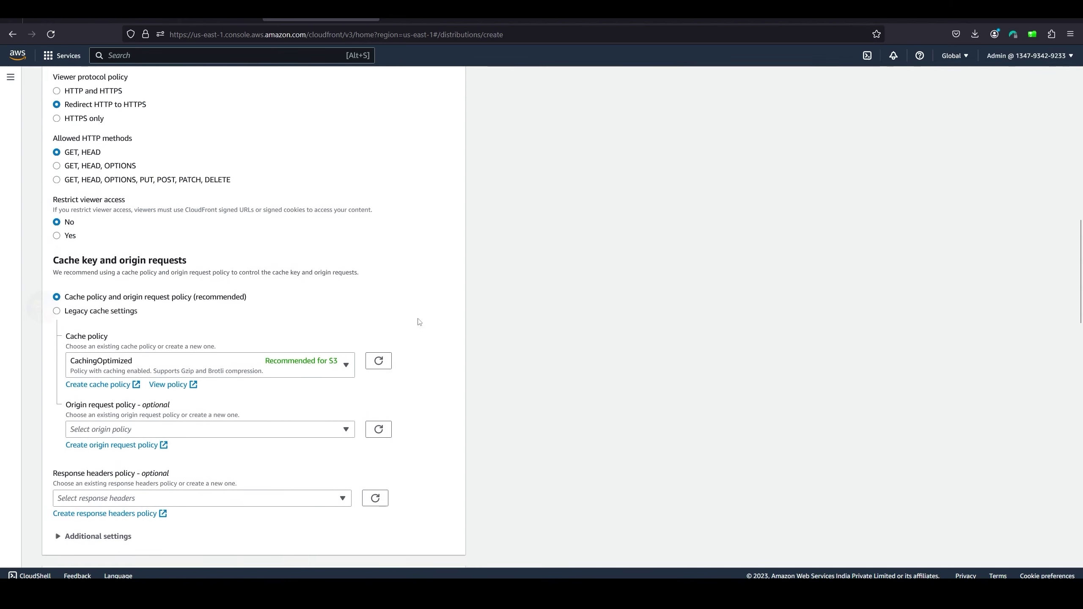
scroll(454, 327, down, 10)
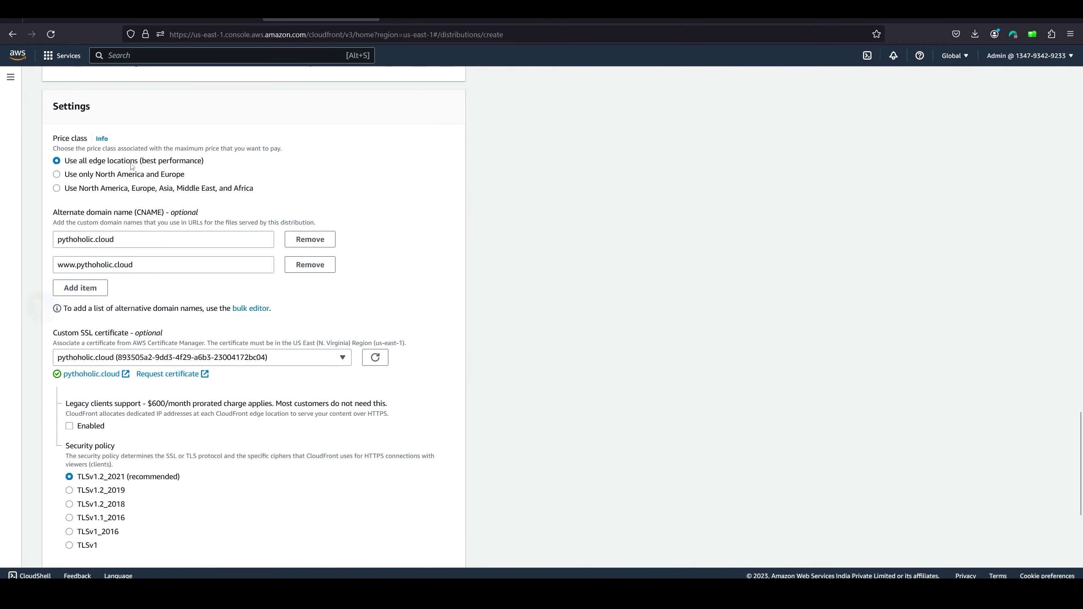
drag(67, 163, 260, 175)
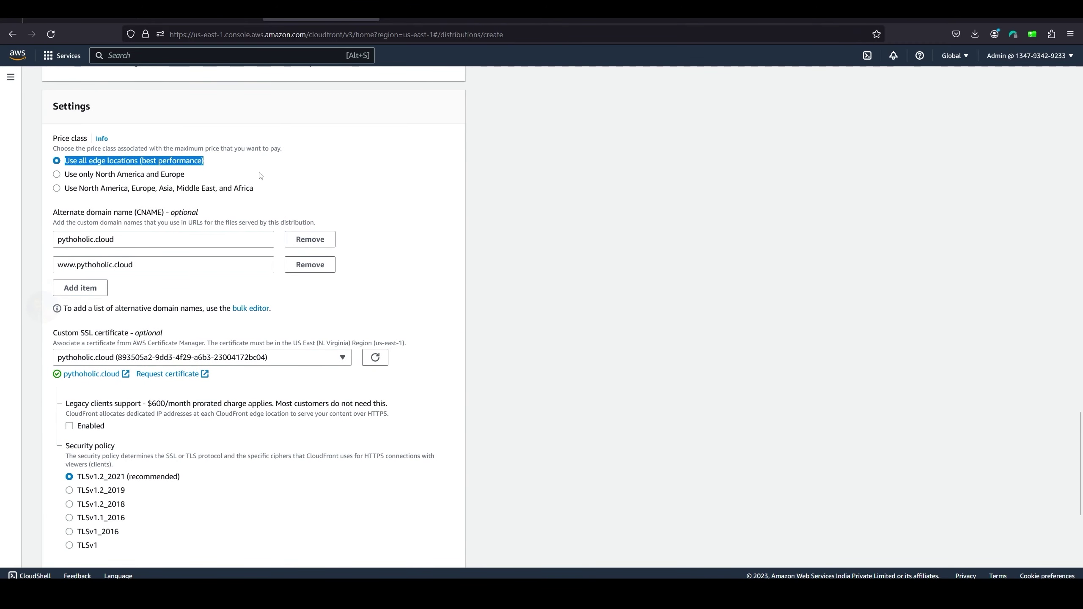
click(319, 184)
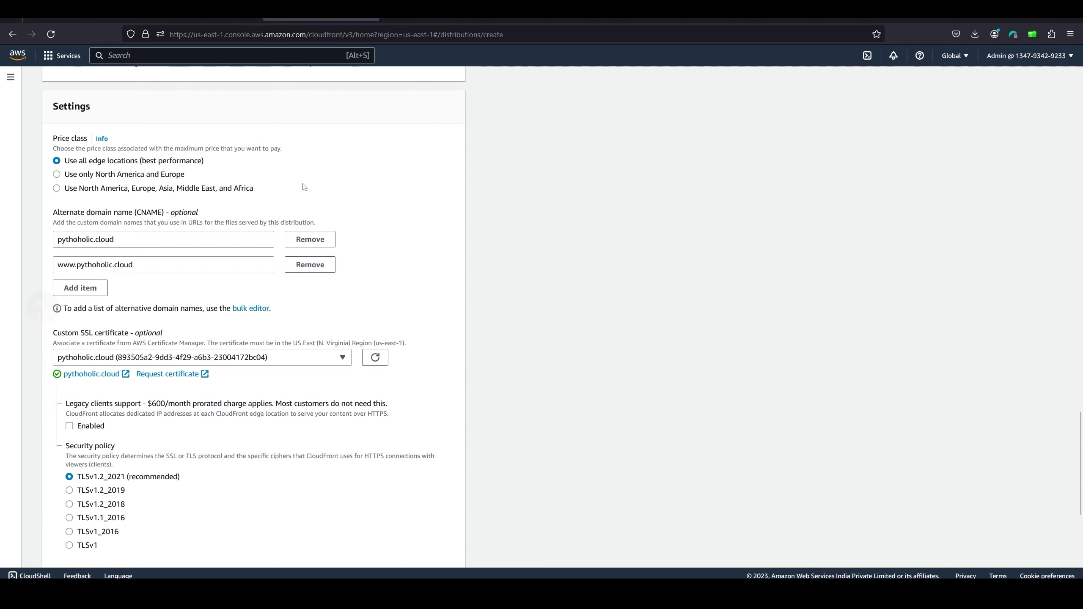
scroll(393, 290, down, 2)
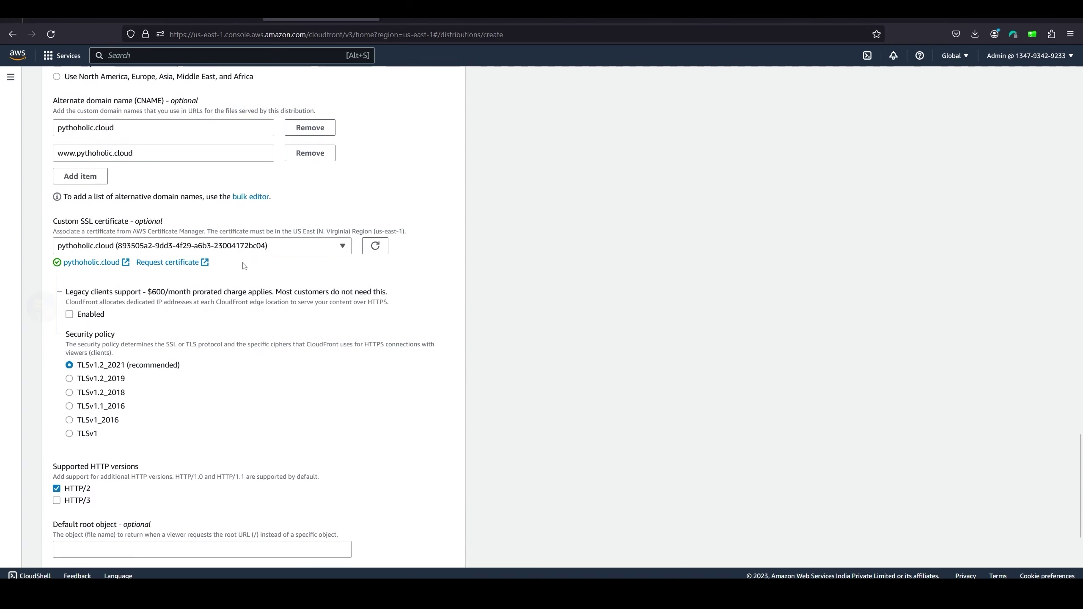
Step: Compare the distribution's selected custom SSL certificate with the pythoholic.cloud certificate's identifier in AWS Certificate Manager
drag(53, 222, 162, 223)
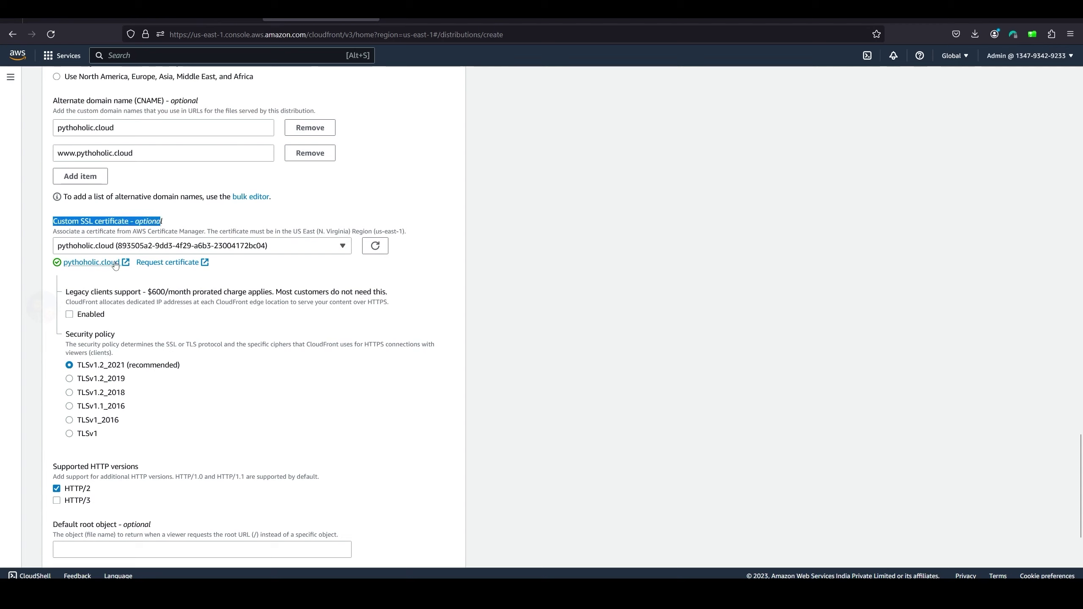
click(456, 279)
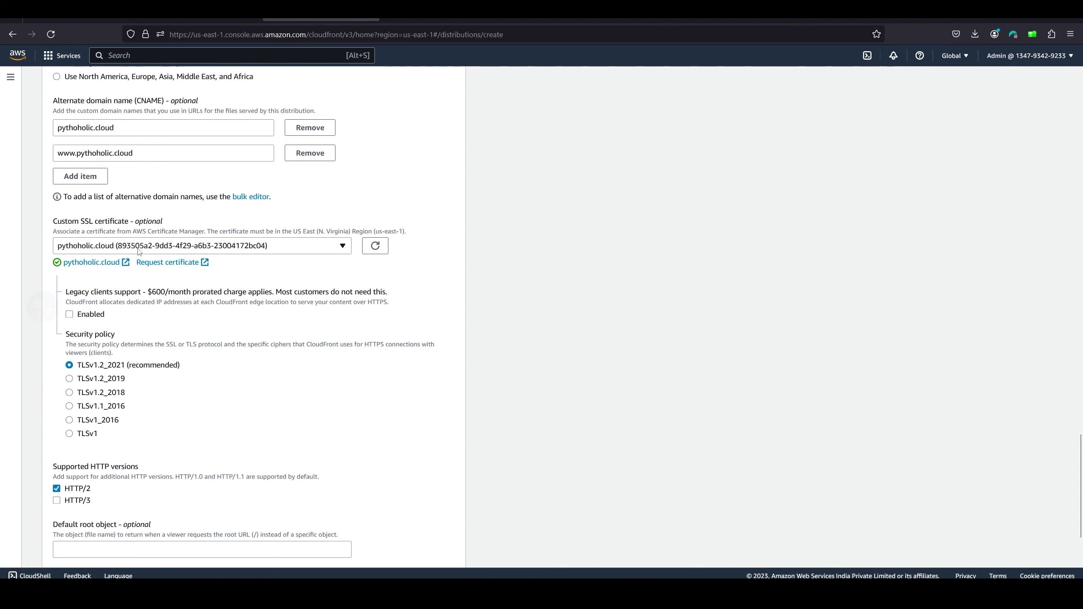
key(ctrl+Tab)
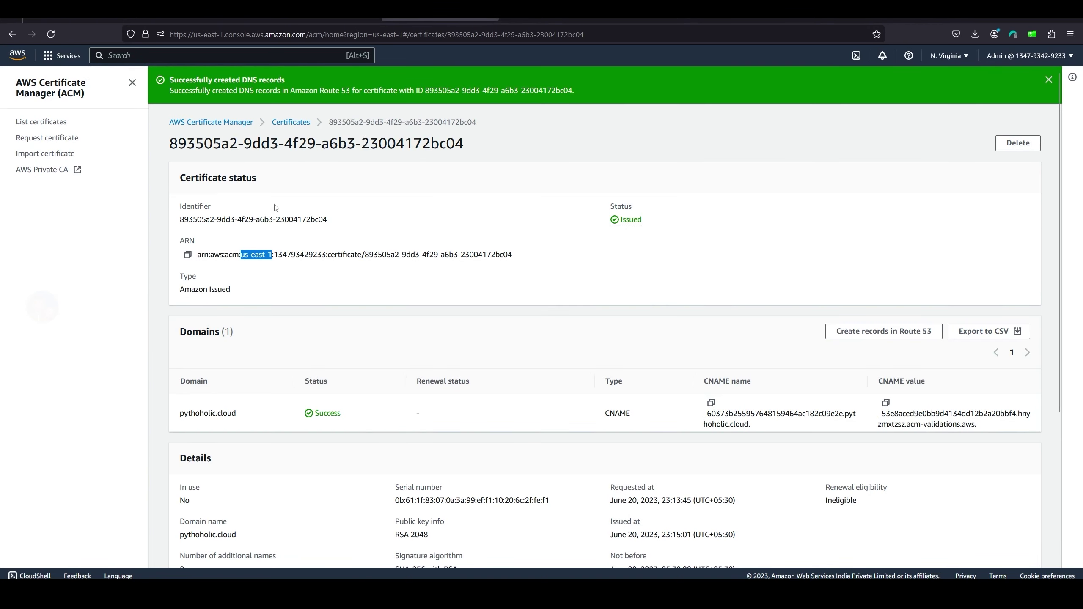
drag(182, 220, 329, 219)
key(ctrl+shift+Tab)
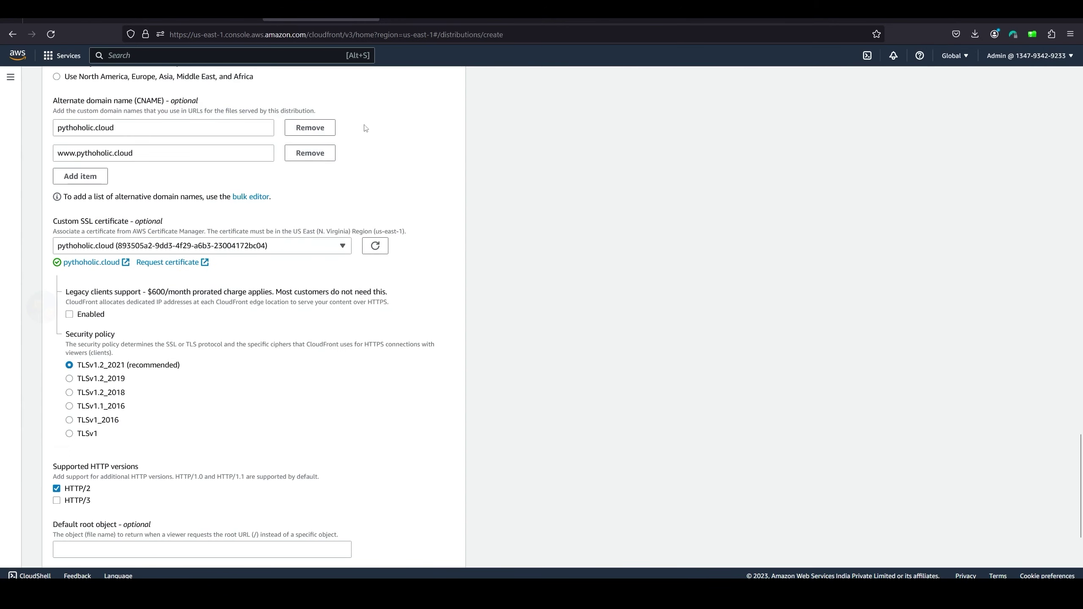
Step: Choose Do not enable security protections for the distribution's Web Application Firewall (WAF)
scroll(546, 406, up, 10)
scroll(520, 423, down, 12)
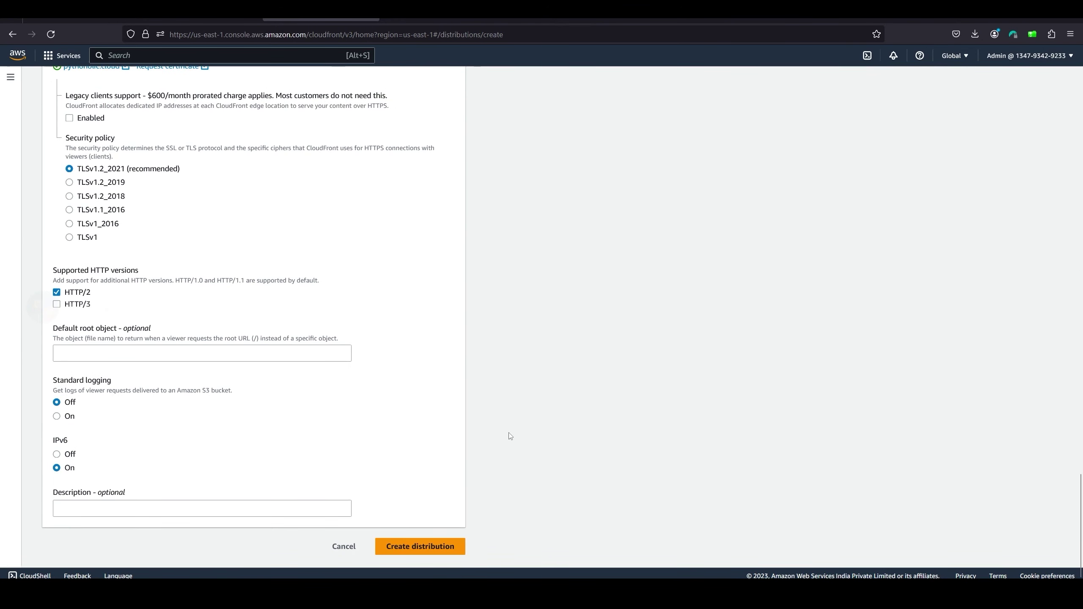
click(420, 546)
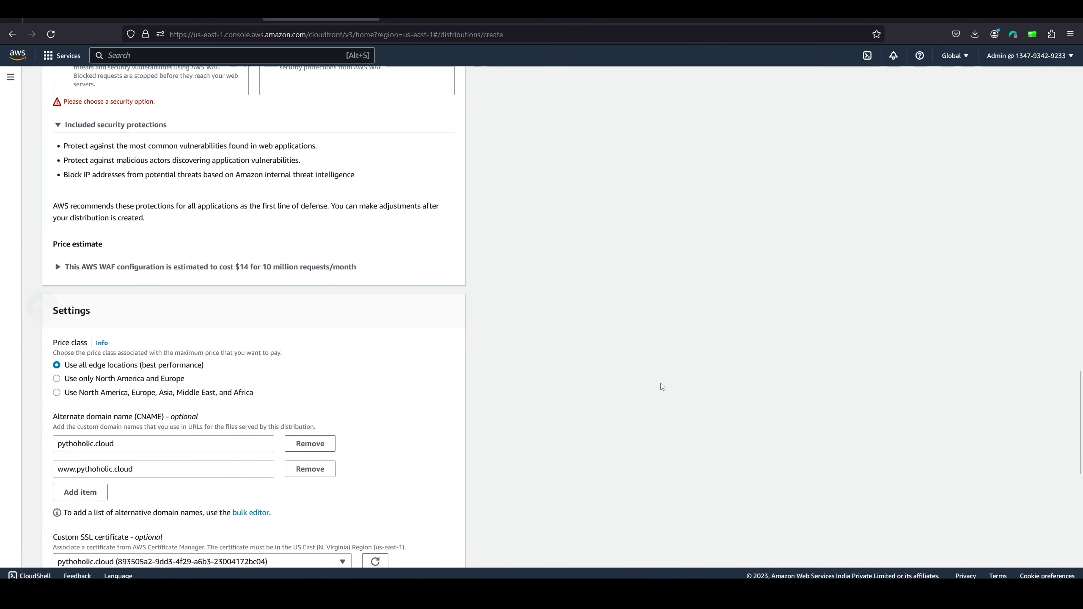
scroll(660, 385, up, 4)
click(261, 223)
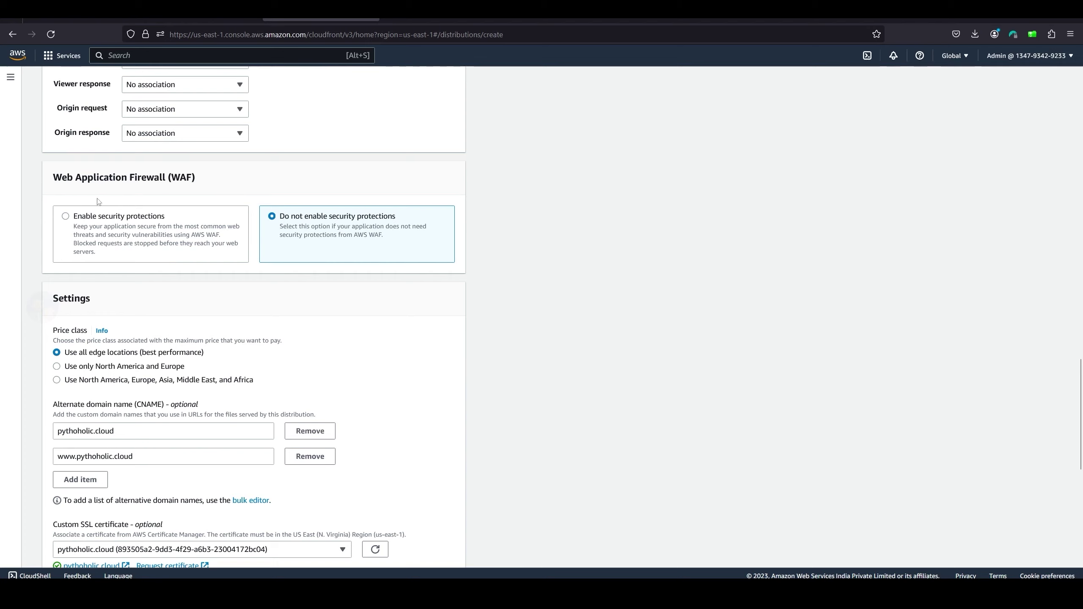
drag(52, 176, 221, 181)
click(546, 241)
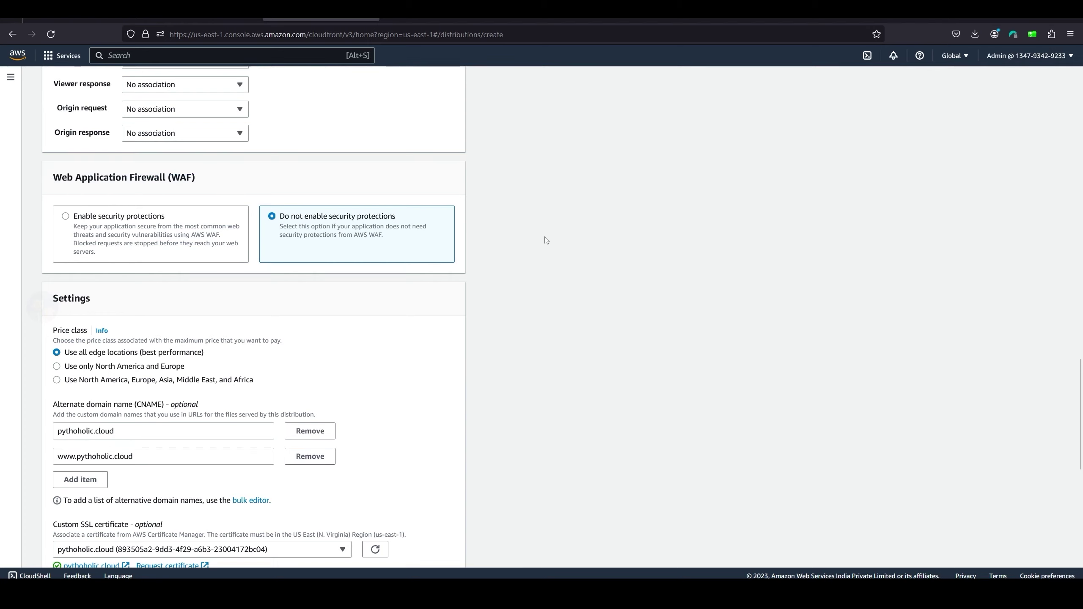
scroll(728, 346, down, 10)
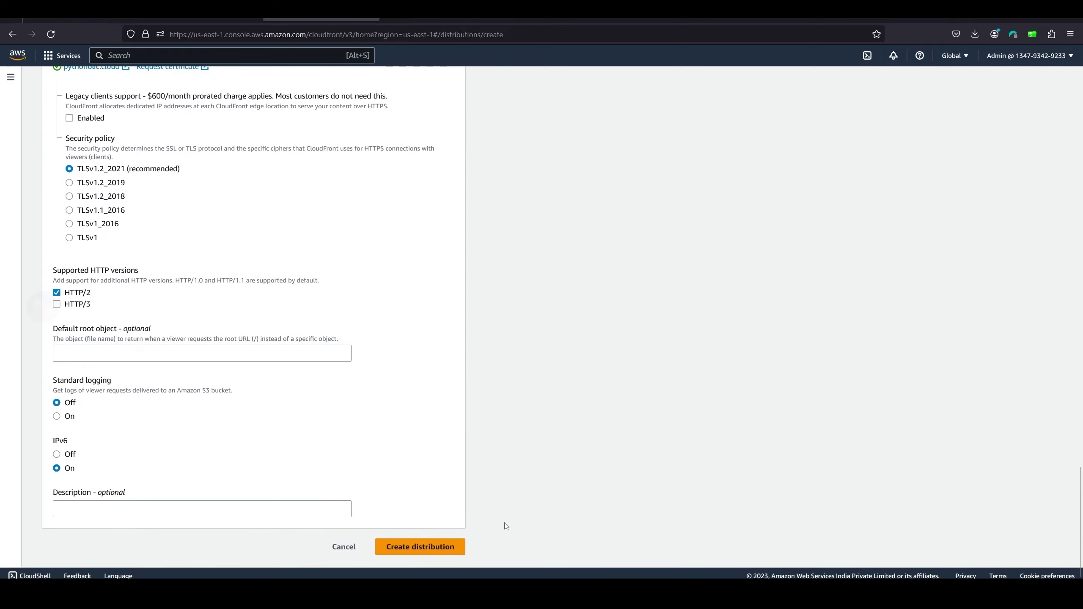
scroll(555, 426, up, 10)
scroll(544, 438, down, 10)
click(428, 548)
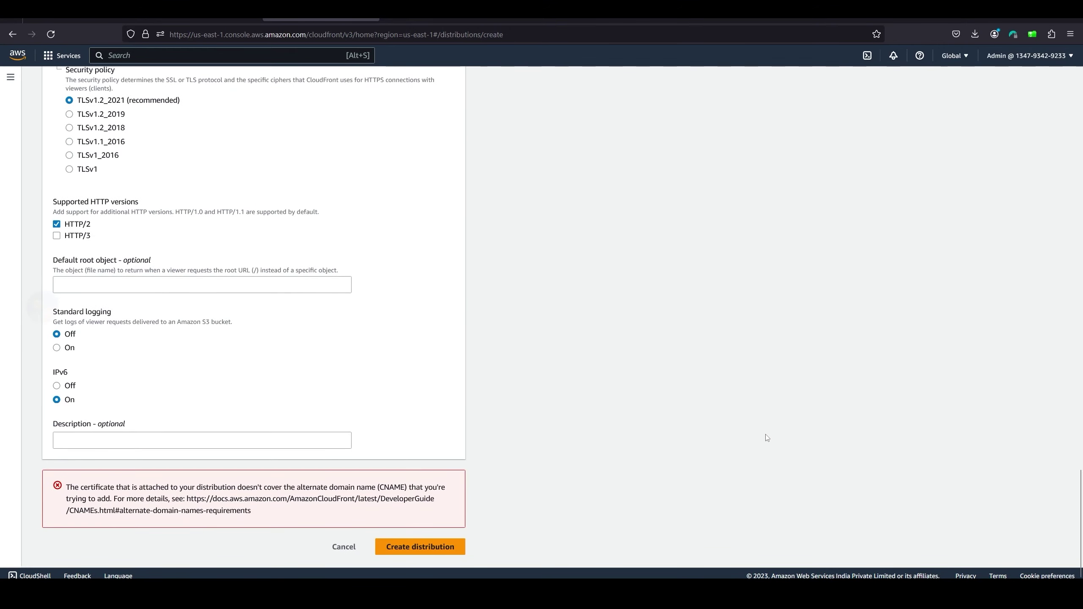
scroll(765, 438, up, 8)
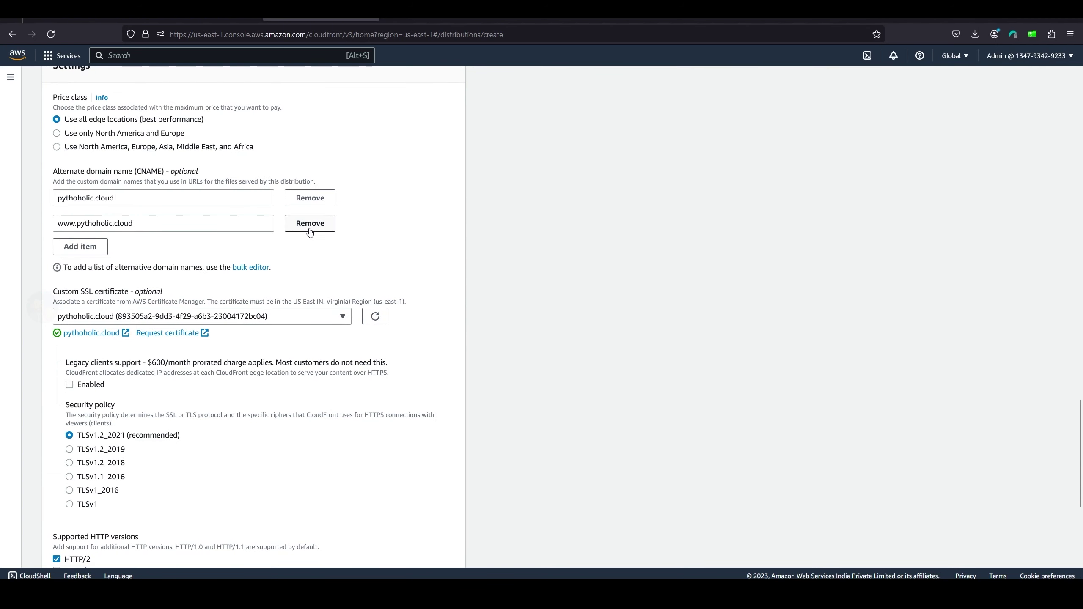
click(310, 222)
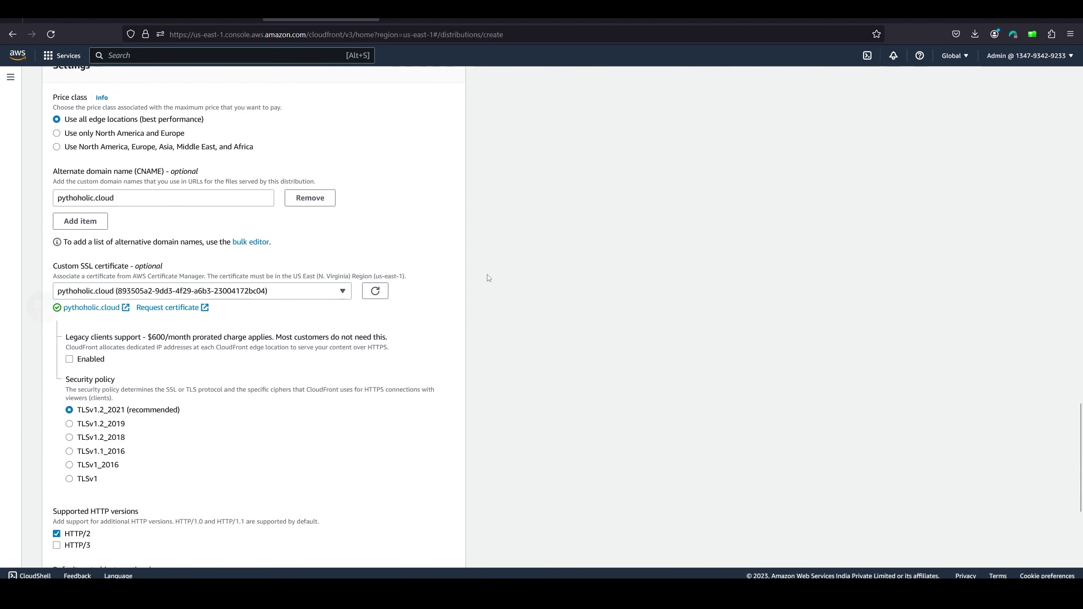
scroll(490, 324, down, 6)
scroll(415, 388, up, 6)
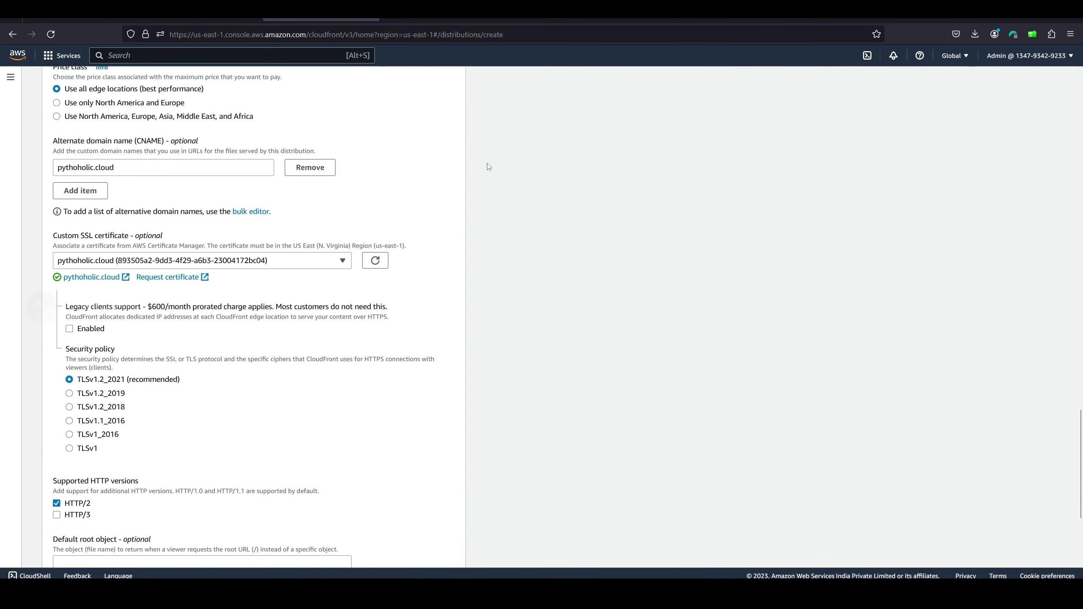
Step: Check which domain the SSL certificate covers in AWS Certificate Manager and return to the distribution form
key(ctrl+Tab)
scroll(239, 369, down, 3)
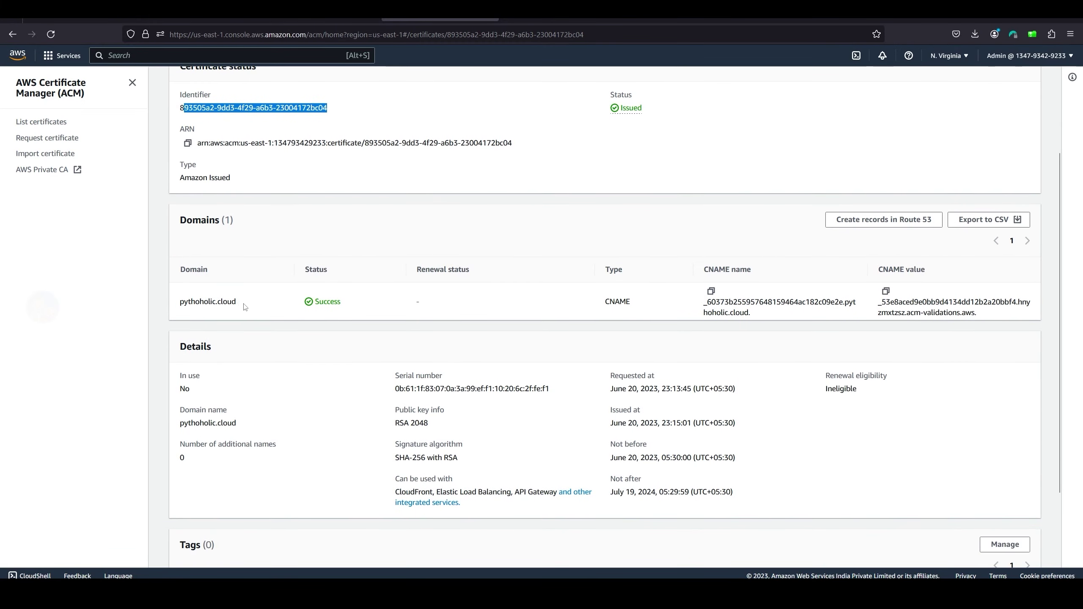
drag(235, 301, 184, 302)
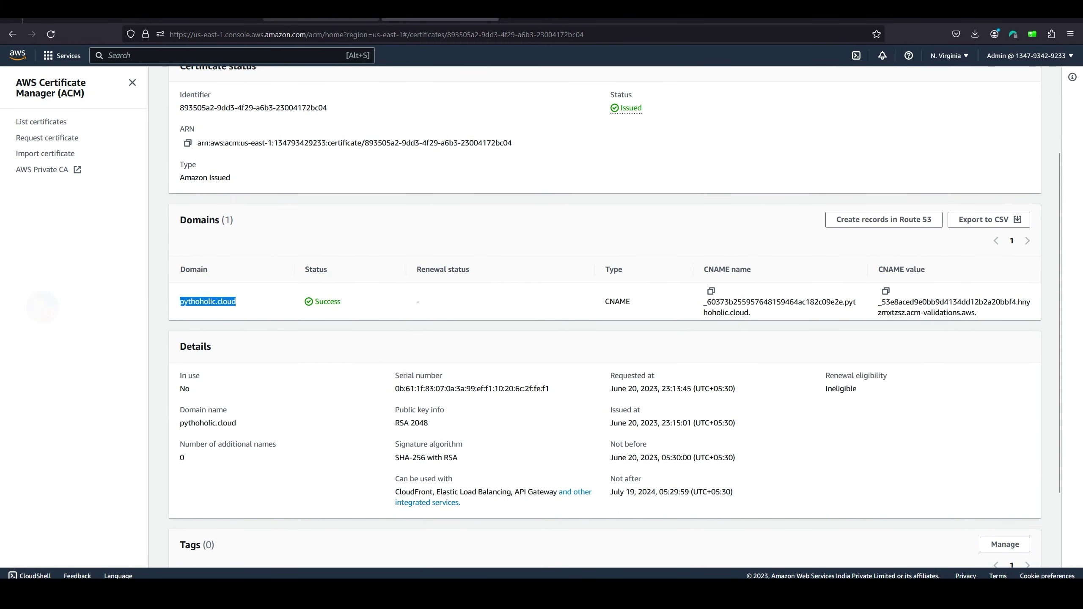
key(ctrl+shift+Tab)
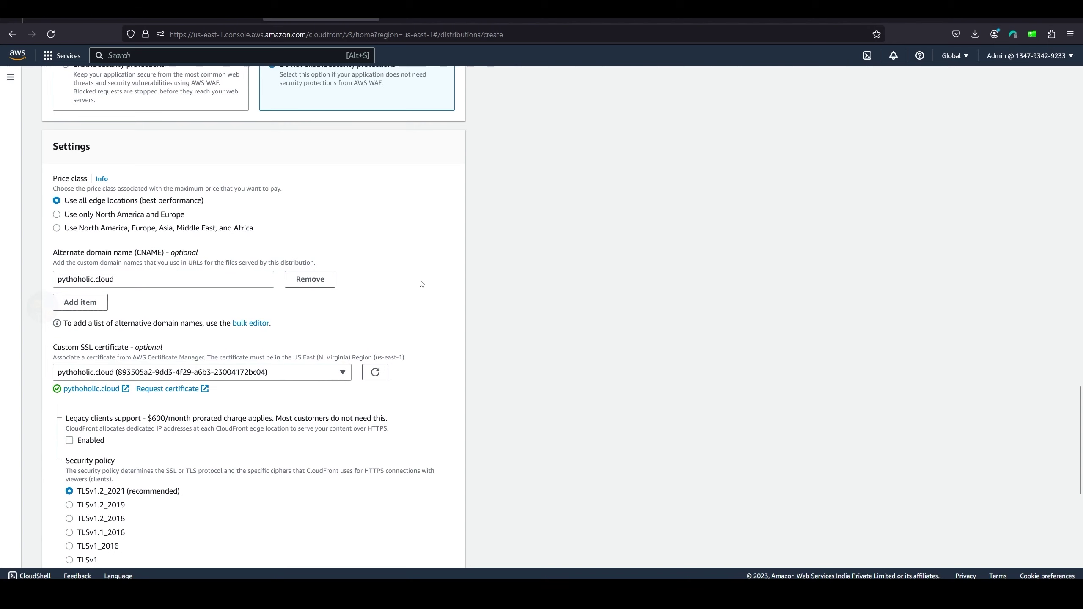
Step: Create the CloudFront distribution with pythoholic.cloud as its only alternate domain name
scroll(439, 340, down, 9)
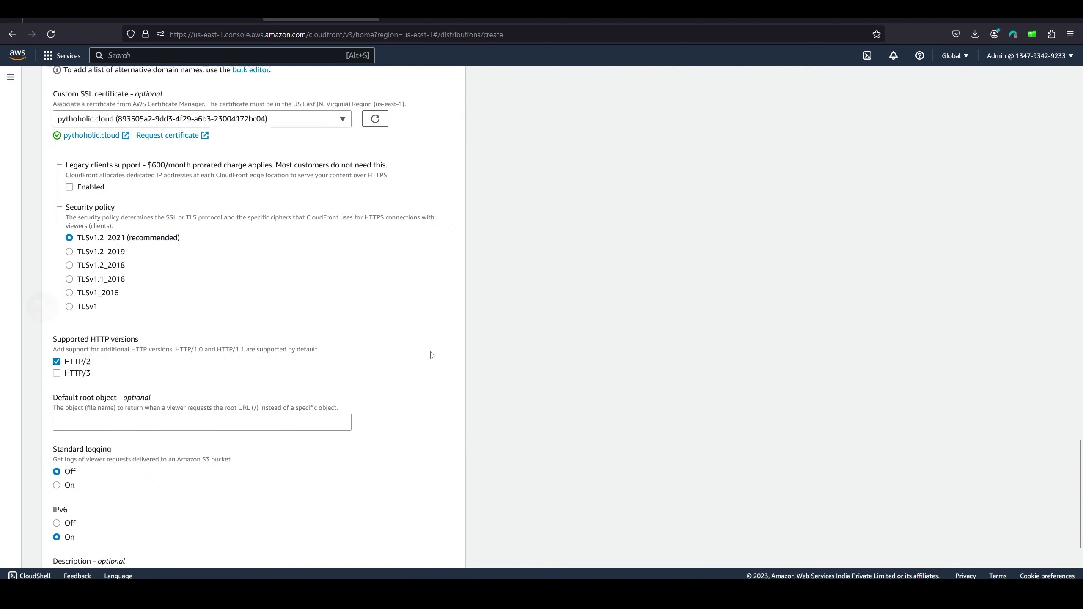
scroll(449, 379, up, 12)
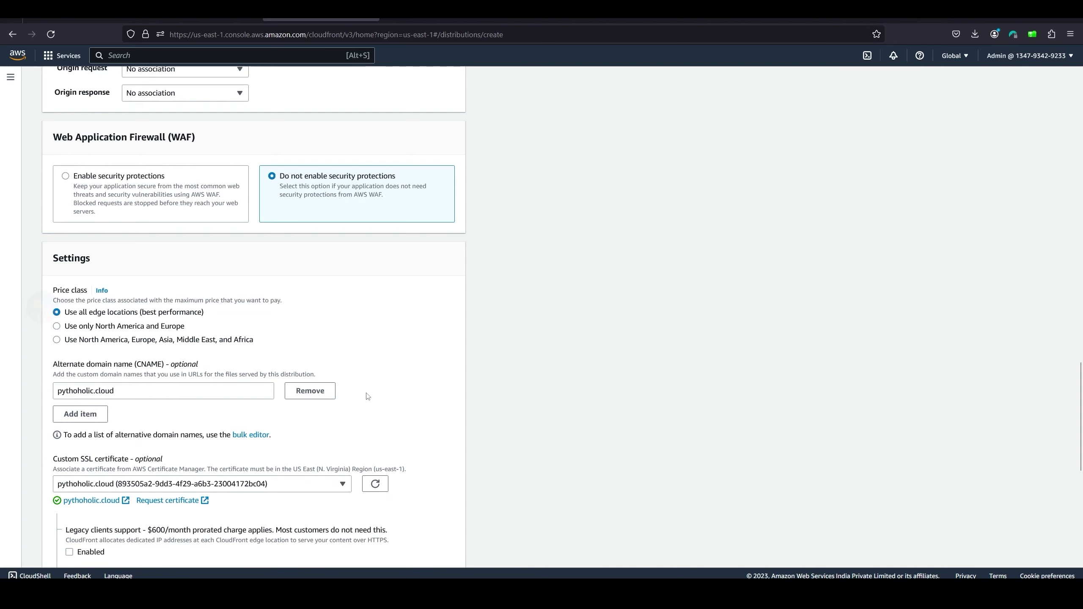
scroll(407, 415, down, 10)
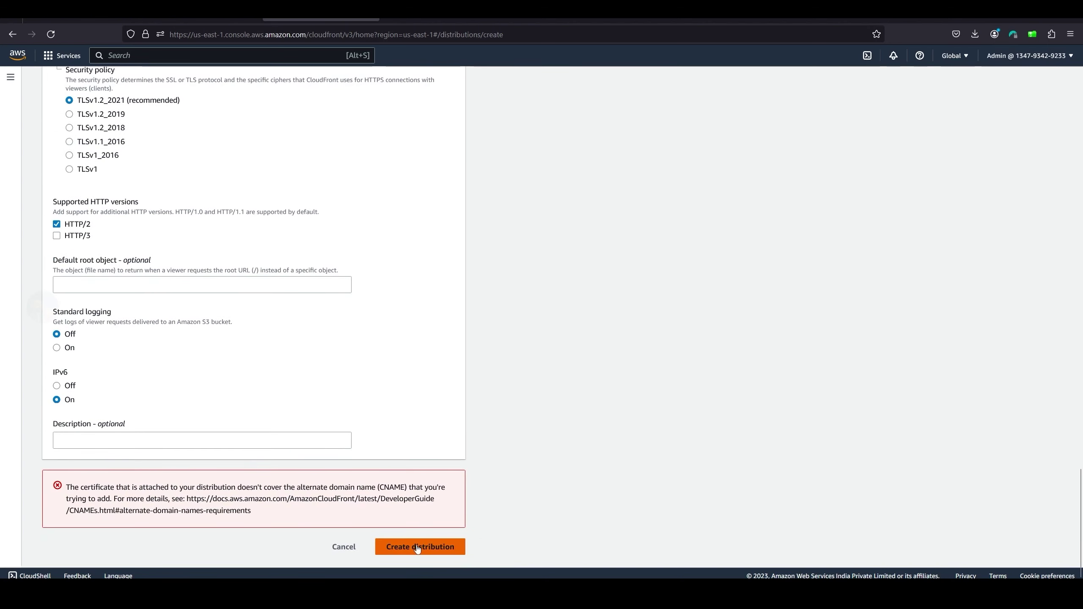
click(418, 548)
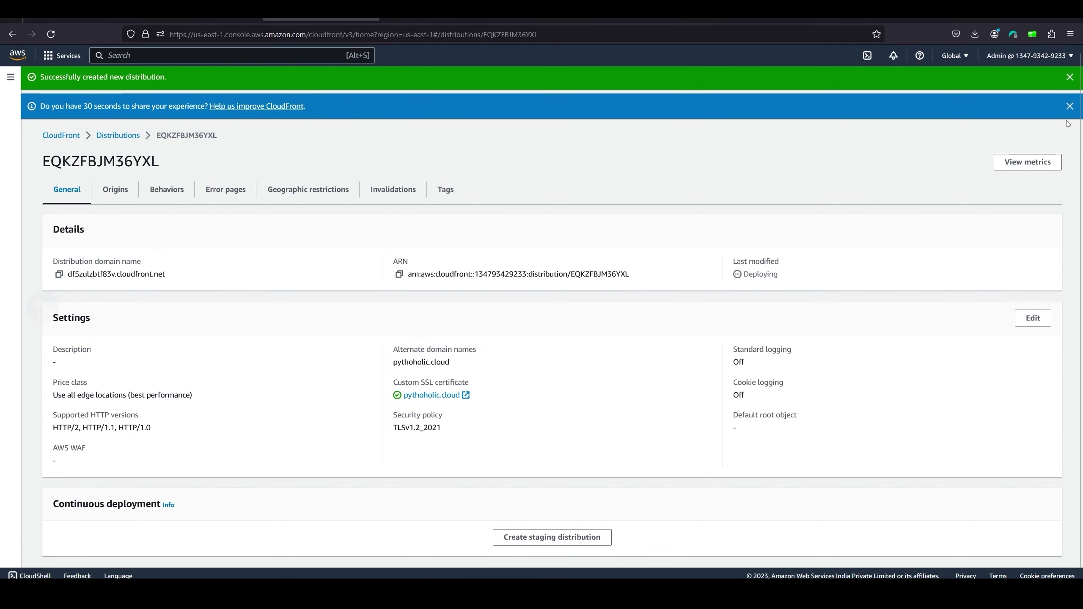
Step: Dismiss the feedback and success notifications on the new distribution's page, leaving the side navigation collapsed
click(1069, 106)
click(1070, 77)
click(10, 77)
click(132, 84)
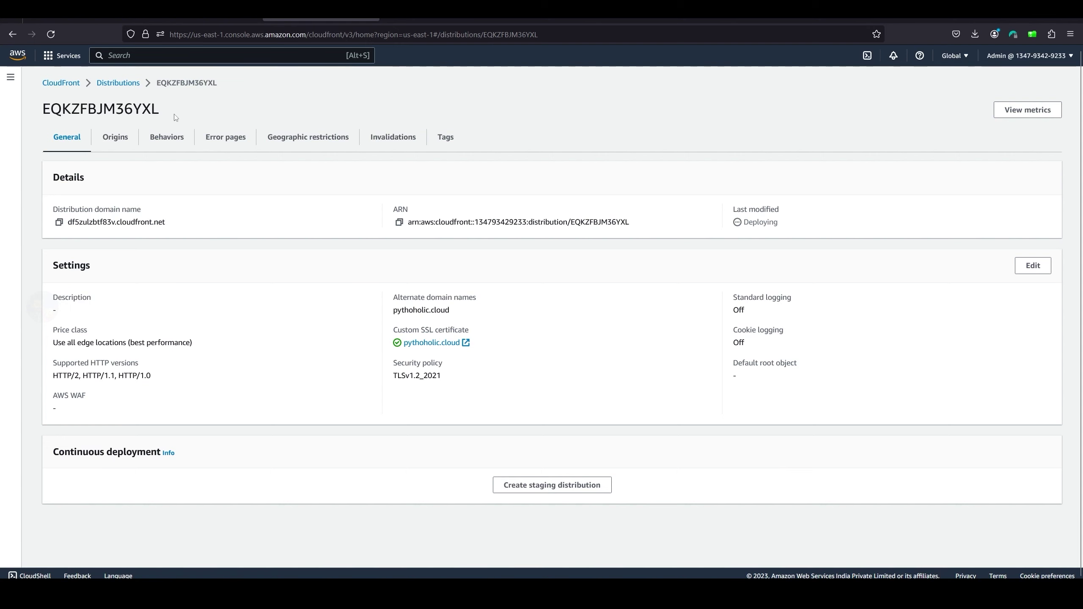
Step: Reload the new CloudFront distribution's page and check its domain name, ARN and deployment status
key(F5)
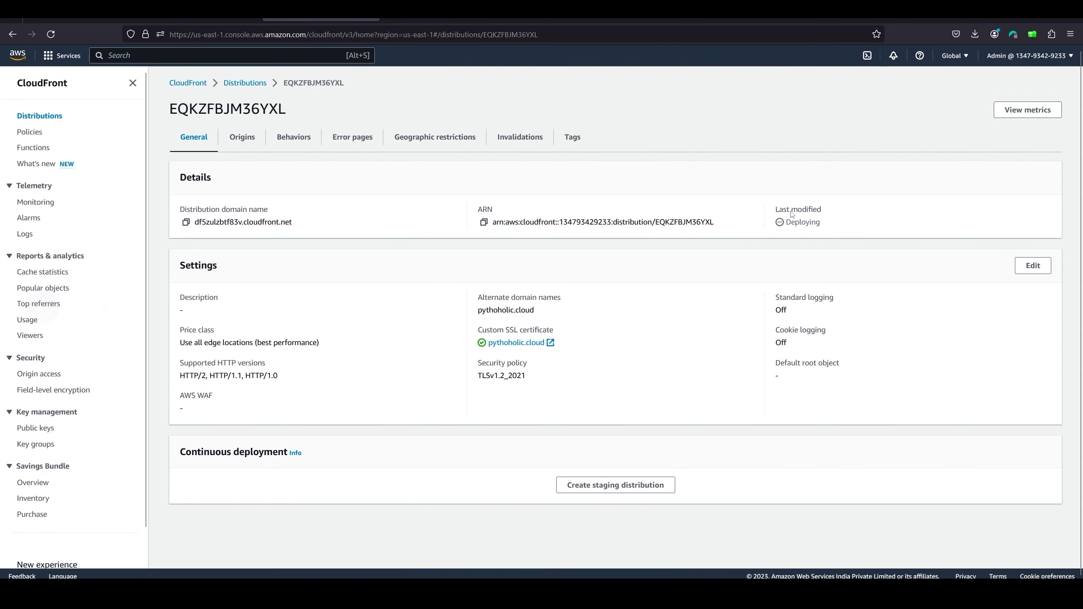
double_click(806, 223)
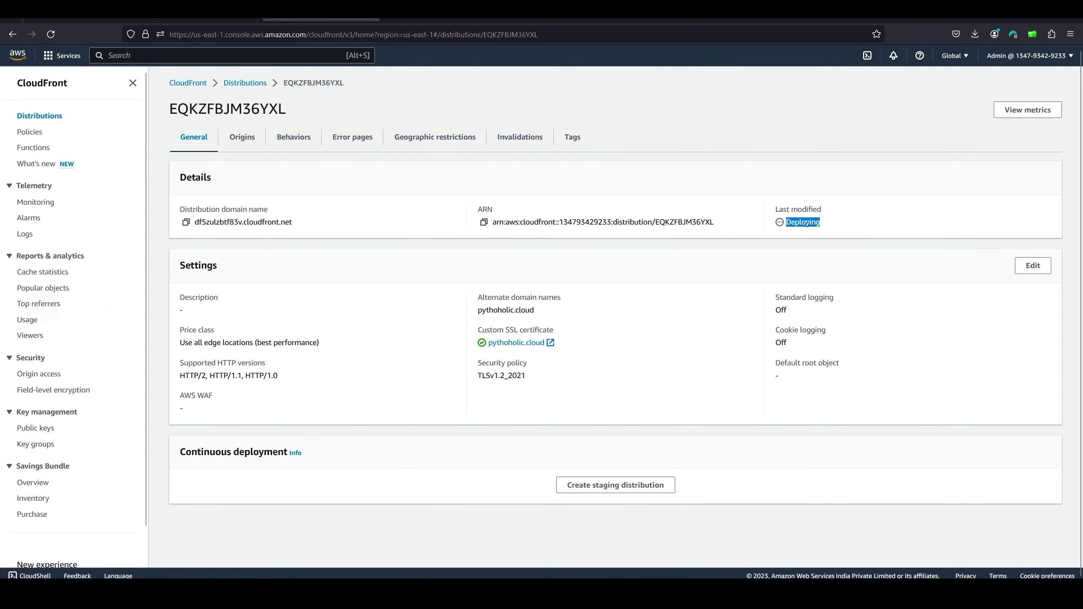
drag(195, 222, 294, 223)
click(444, 236)
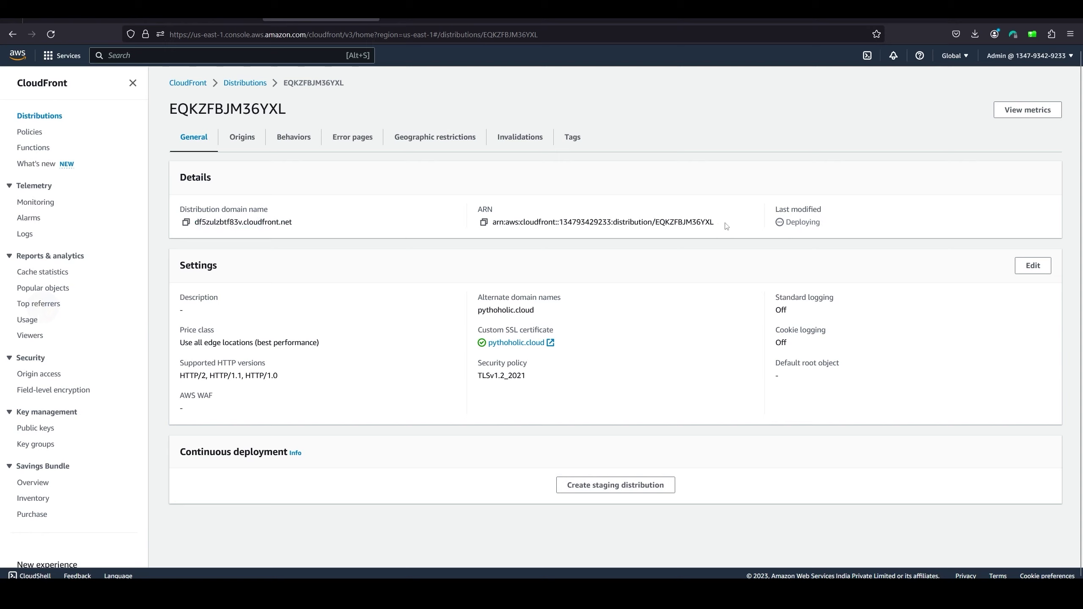
drag(727, 226, 496, 234)
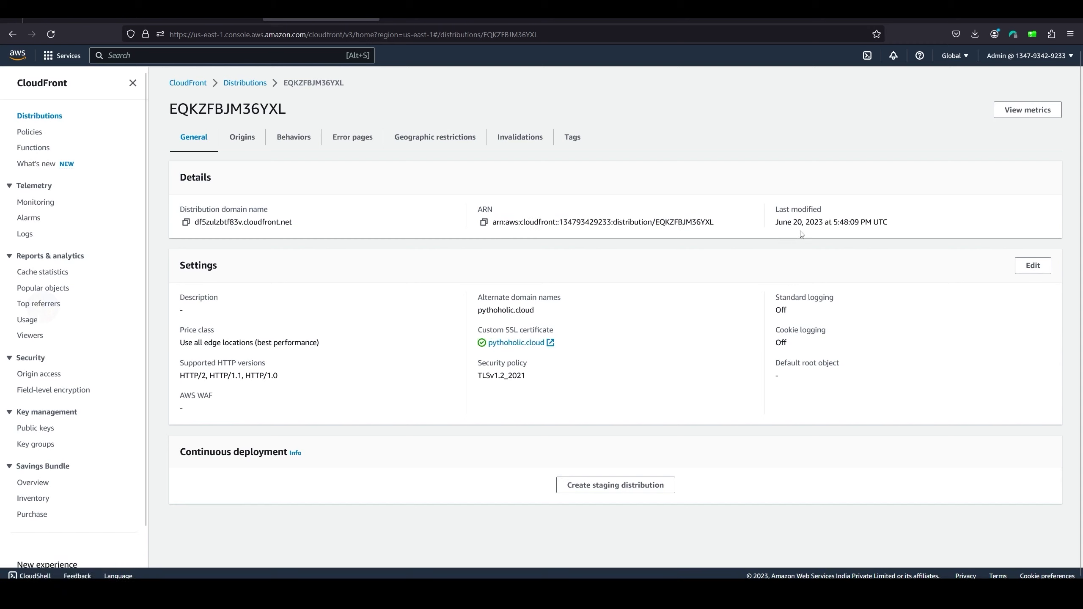
drag(916, 225, 773, 223)
click(865, 199)
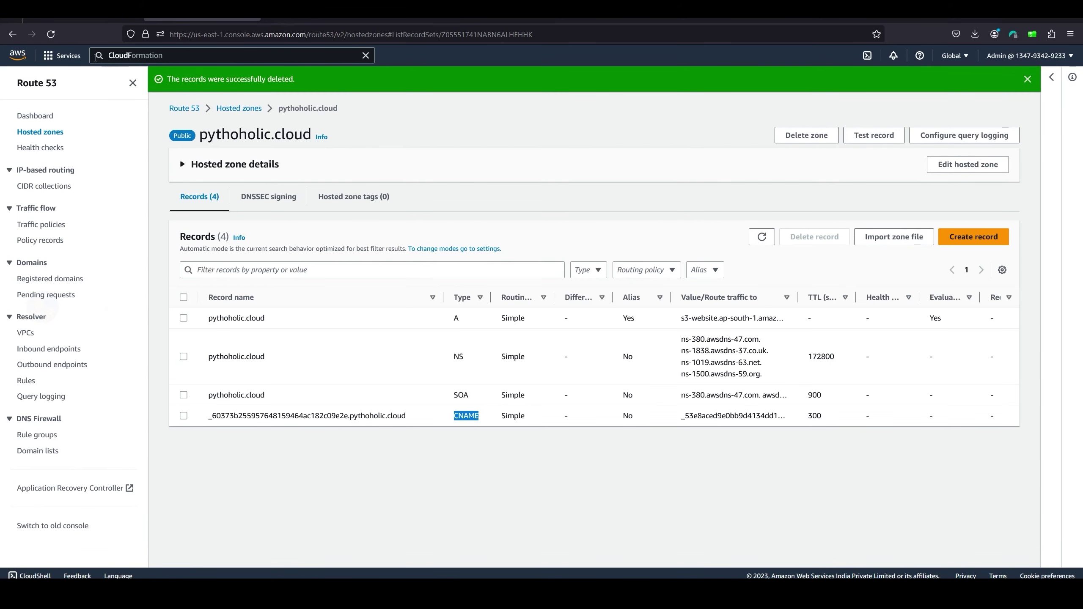
Step: Reload the pythoholic.cloud hosted zone in Route 53, narrow the Record name column and widen the Value/Route traffic to column
click(52, 36)
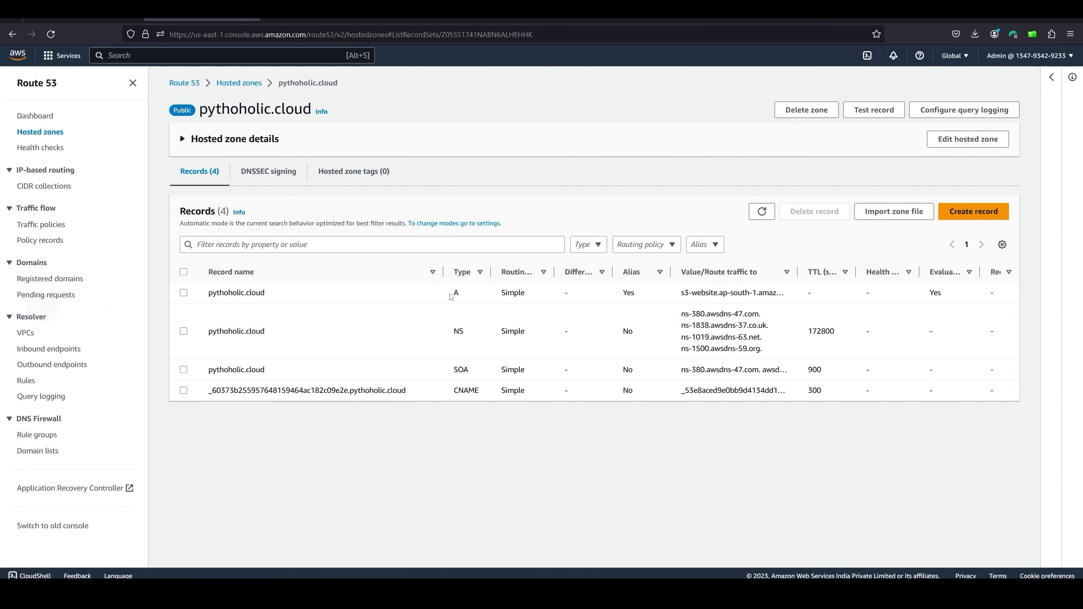
drag(446, 271, 386, 273)
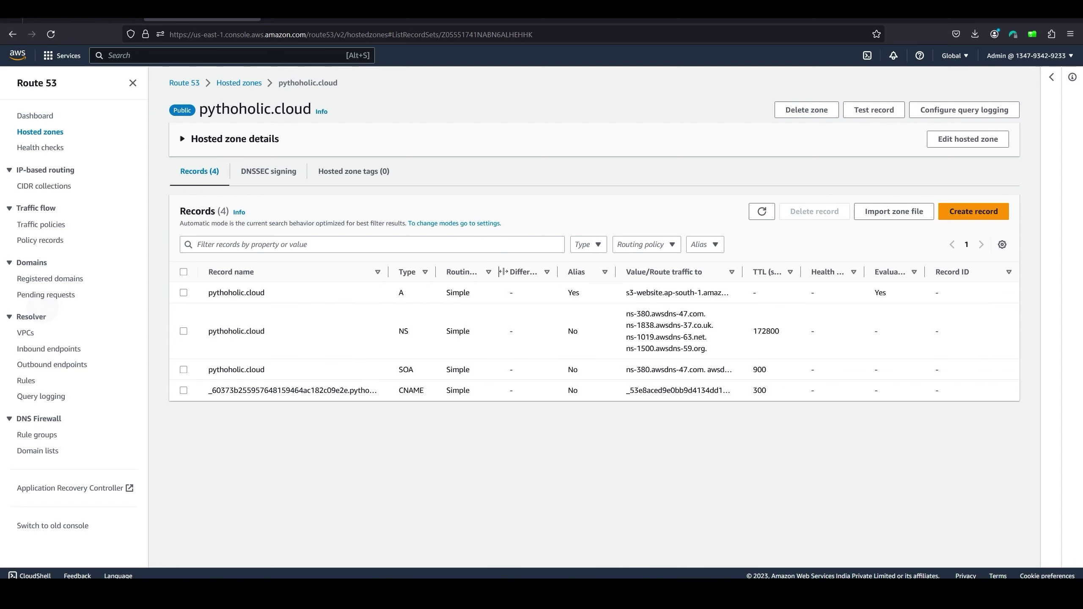
mouse_move(501, 271)
mouse_down()
mouse_move(518, 273)
mouse_move(508, 273)
mouse_up()
drag(753, 273, 844, 275)
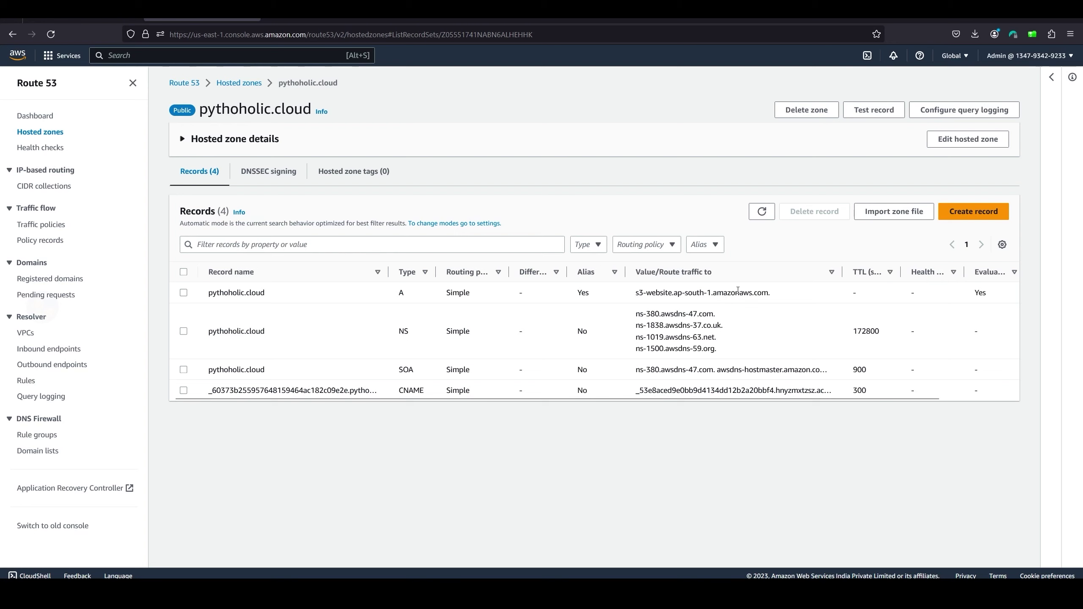
Step: Edit the pythoholic.cloud A record to route its traffic as an Alias to CloudFront distribution
click(183, 294)
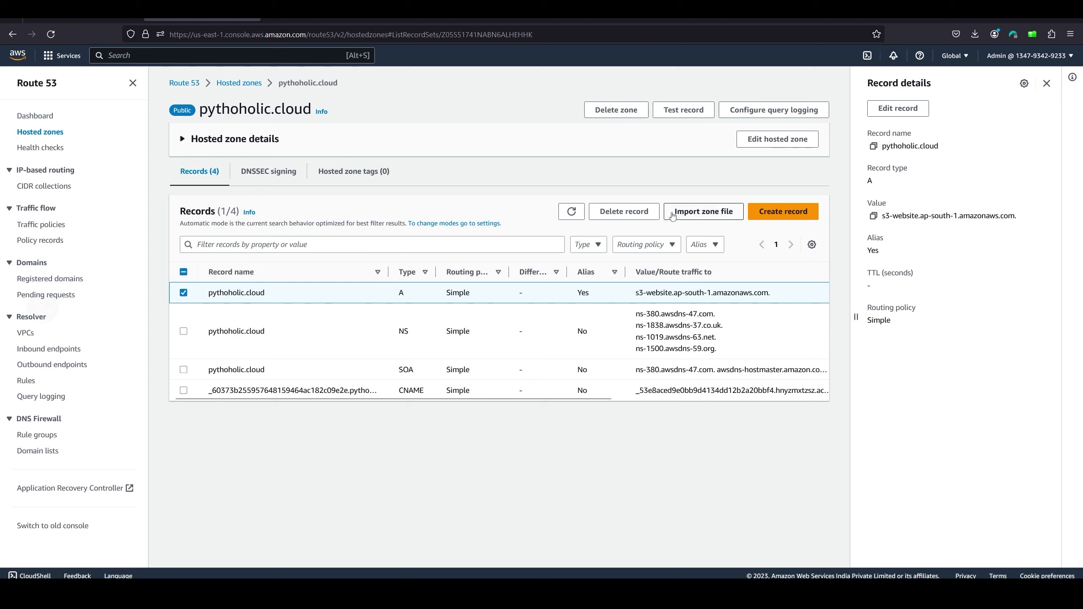
click(898, 108)
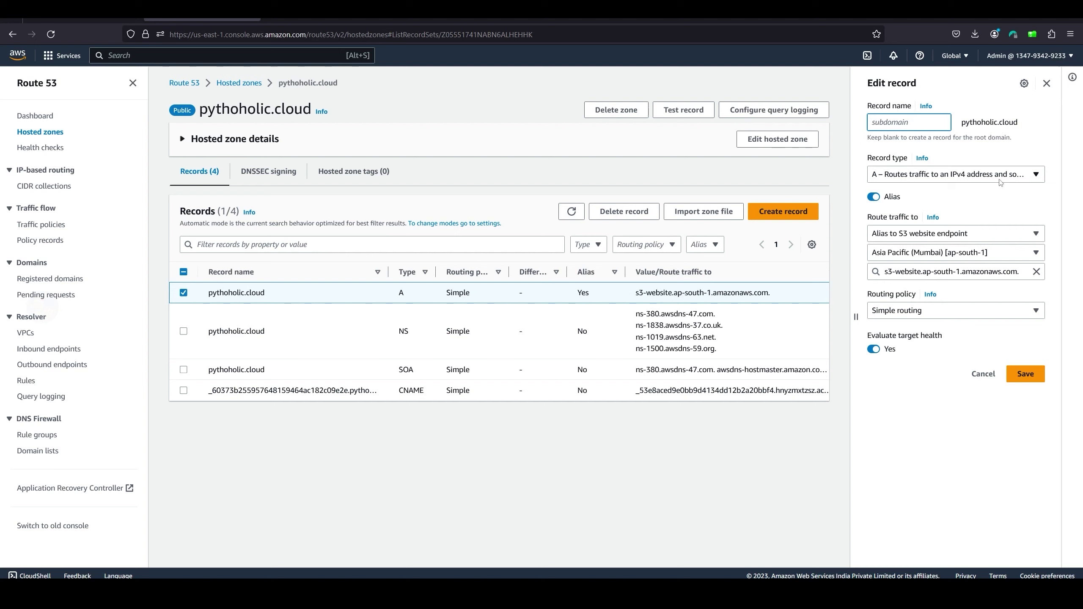
click(1007, 238)
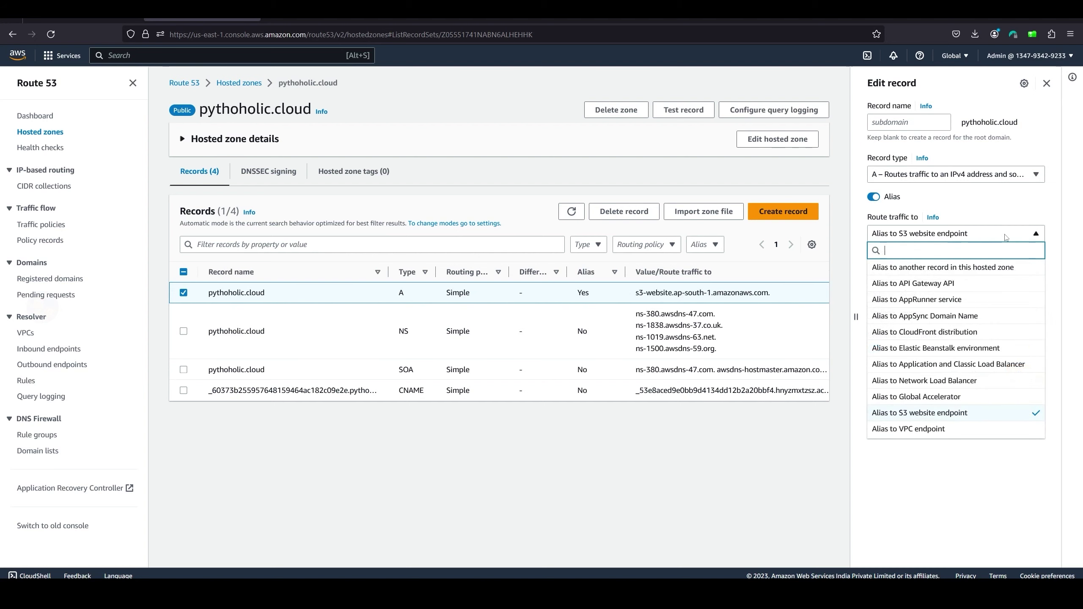
click(947, 332)
click(962, 299)
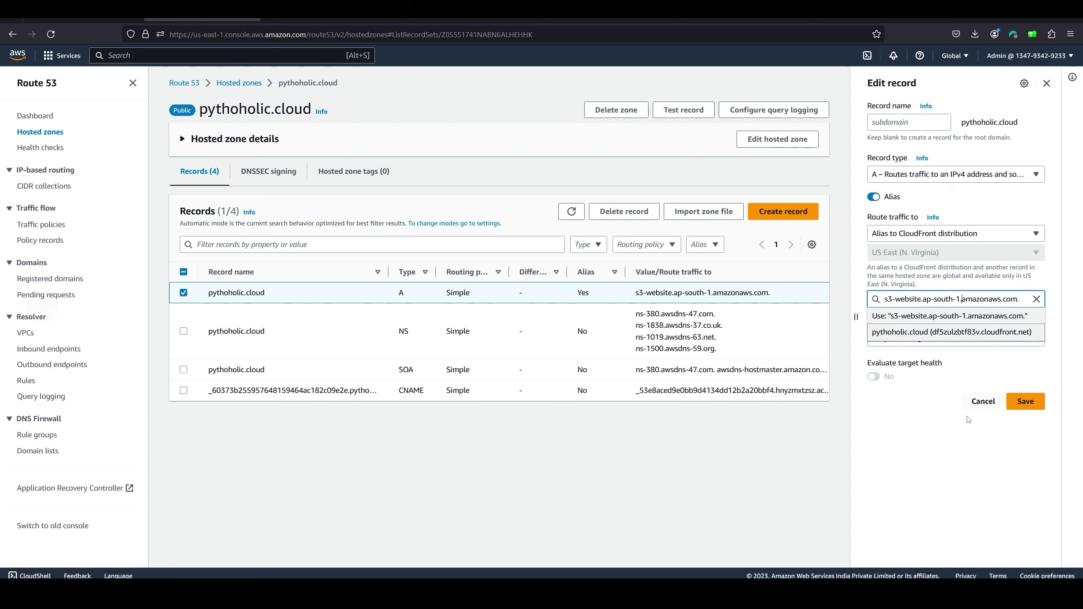
click(959, 448)
Step: Copy the distribution domain name df5zulzbtf83v.cloudfront.net from CloudFront, set it as the A record's alias target and save the record
key(ctrl+Tab)
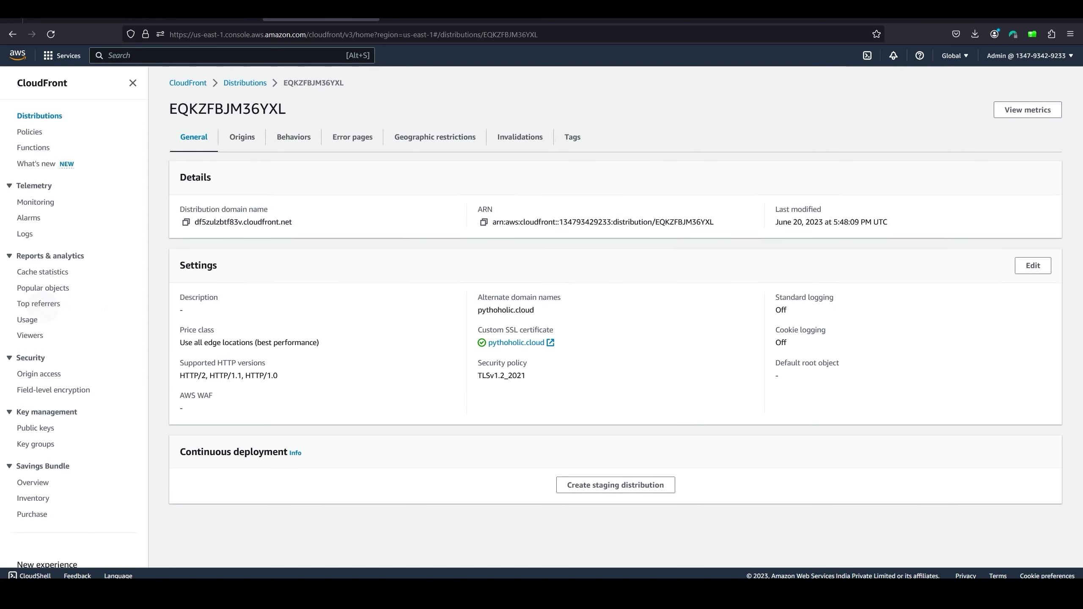
drag(293, 222, 195, 222)
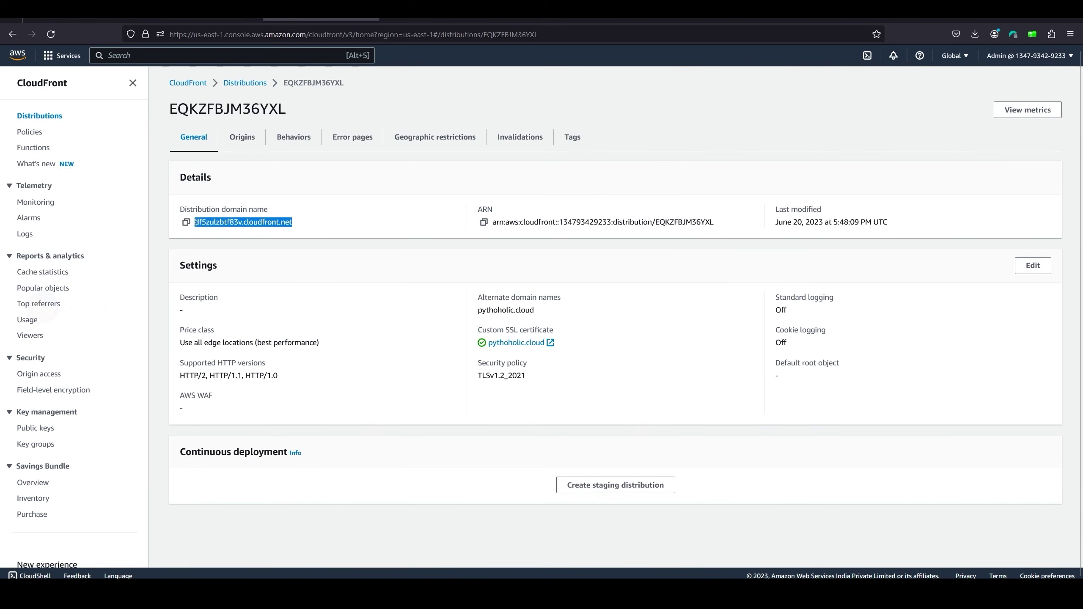
drag(302, 220, 195, 222)
key(ctrl+c)
key(ctrl+shift+Tab)
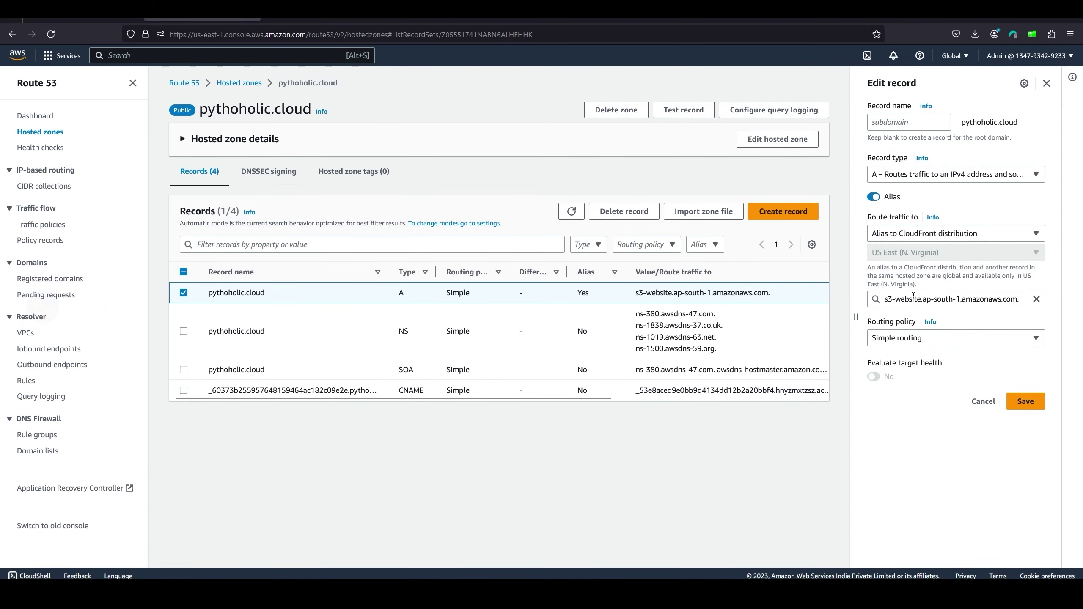
click(951, 301)
key(ctrl+a)
key(ctrl+v)
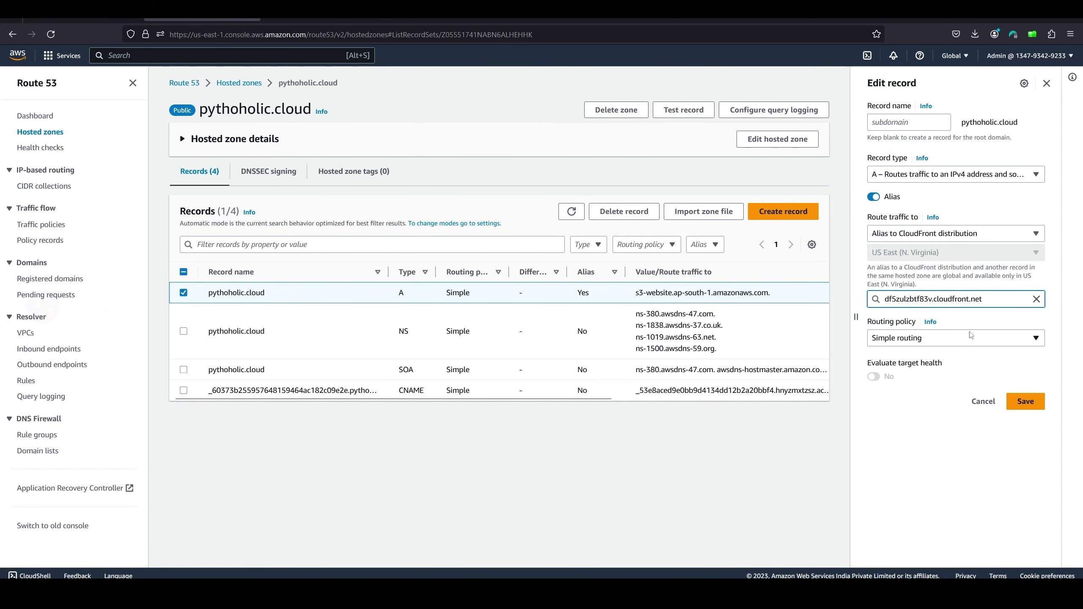
click(955, 369)
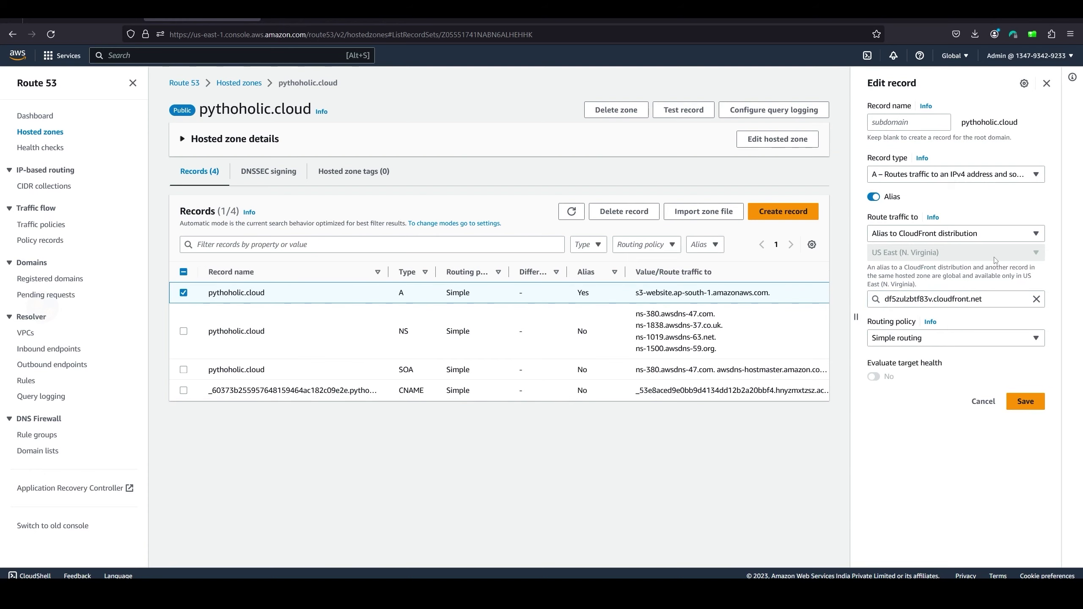
click(1026, 403)
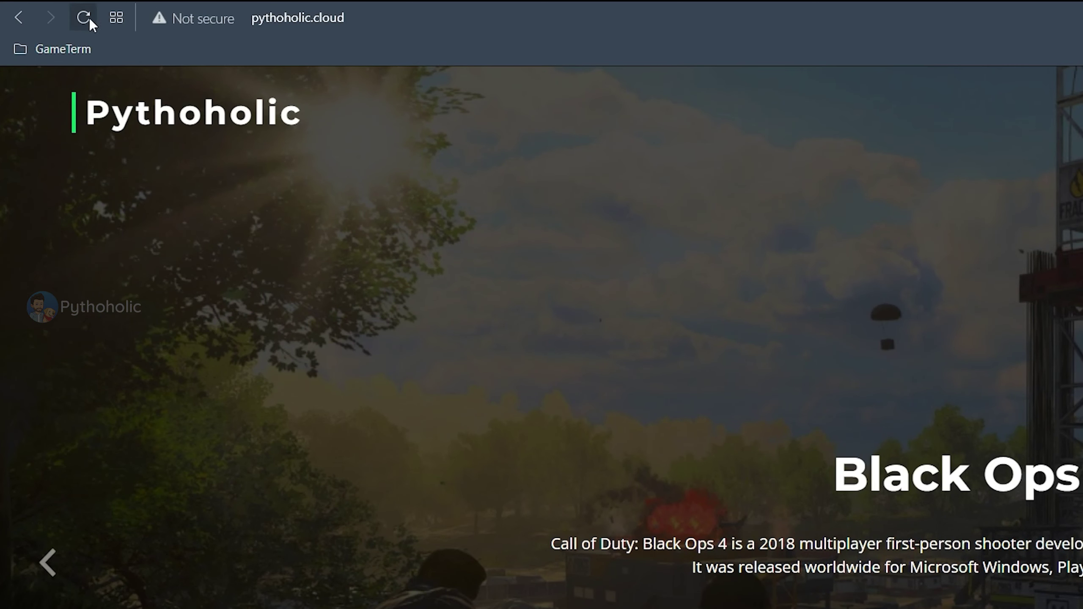
Step: Switch to the browser showing the Pythoholic website, reload pythoholic.cloud and inspect its connection security and certificate information
click(67, 27)
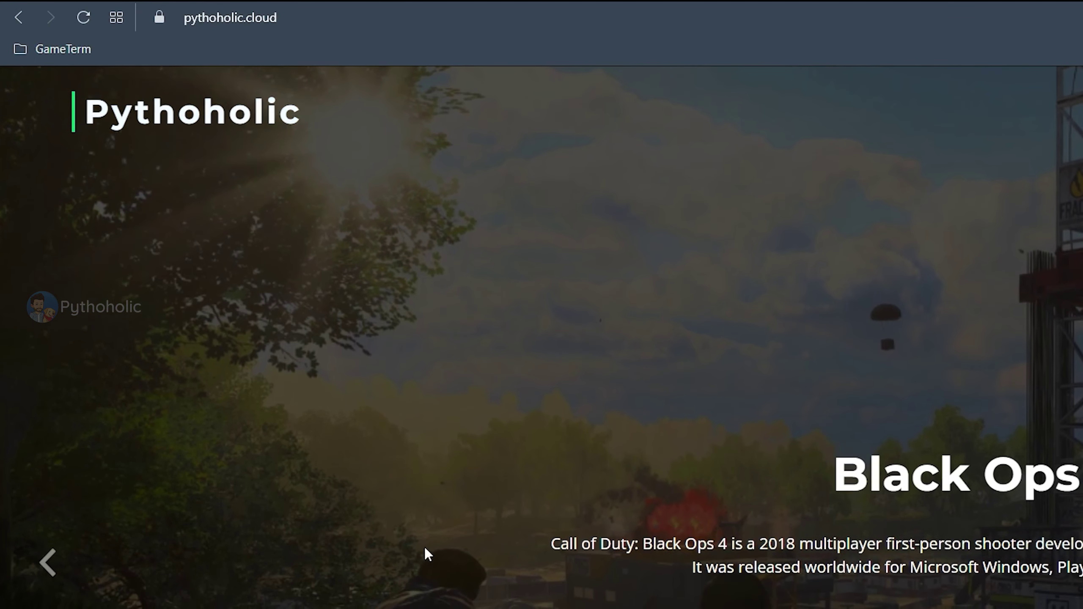
click(159, 19)
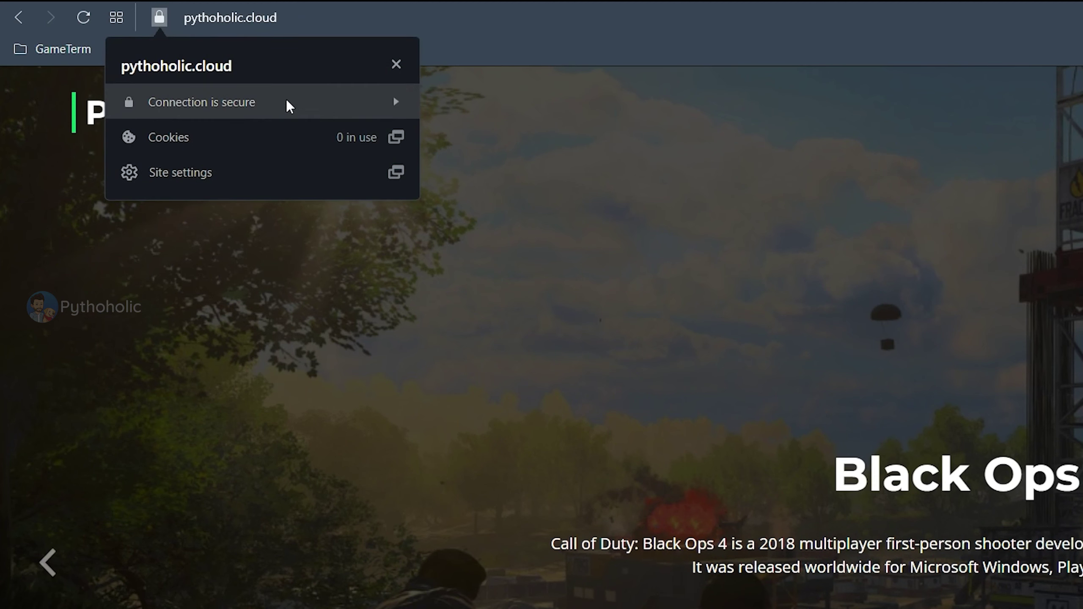
click(299, 103)
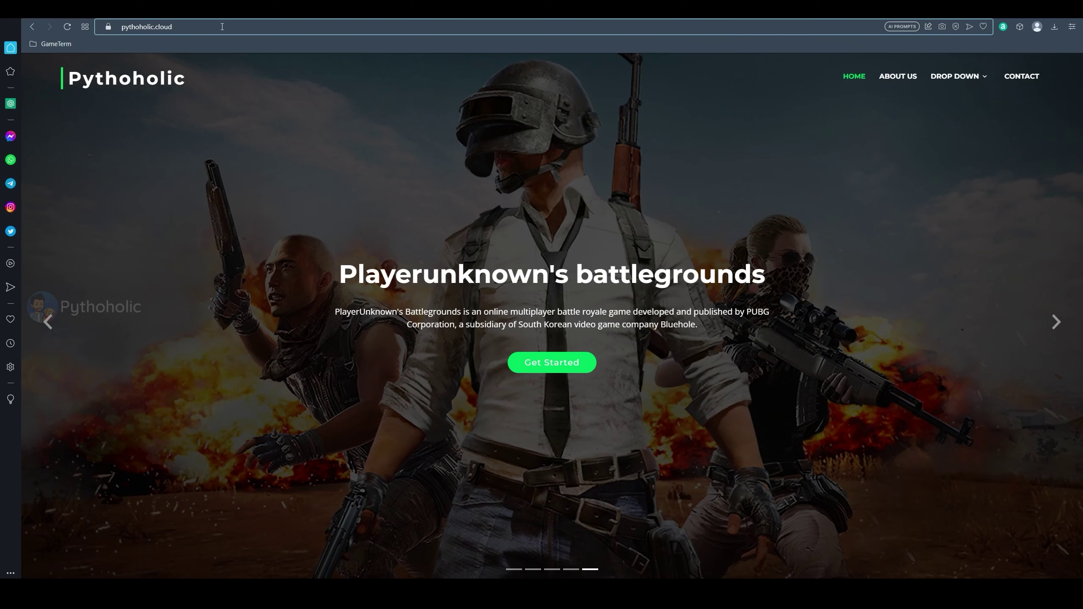
click(371, 17)
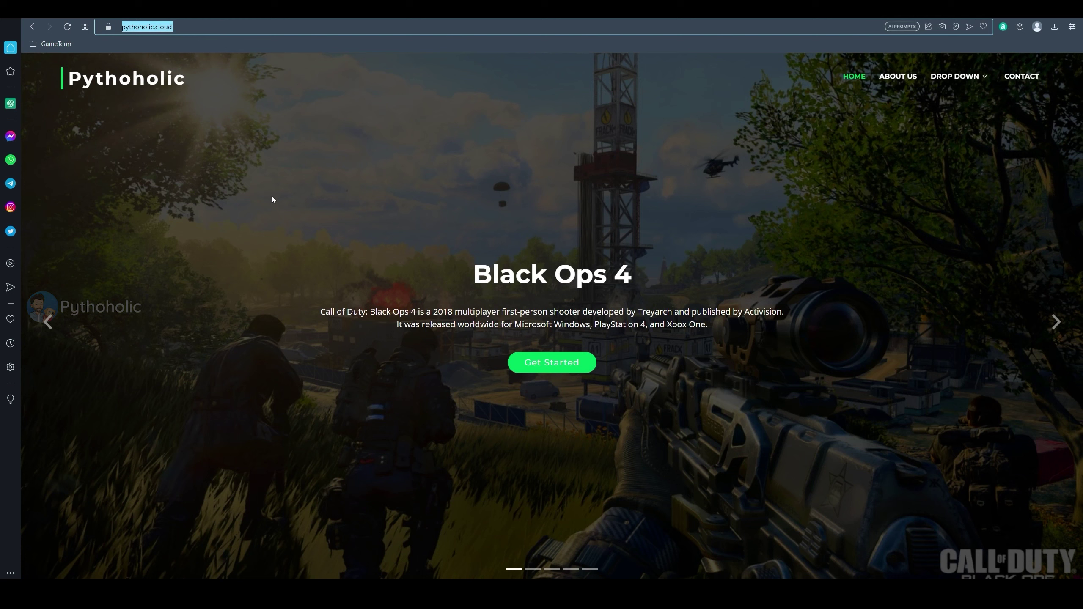
click(108, 27)
click(232, 205)
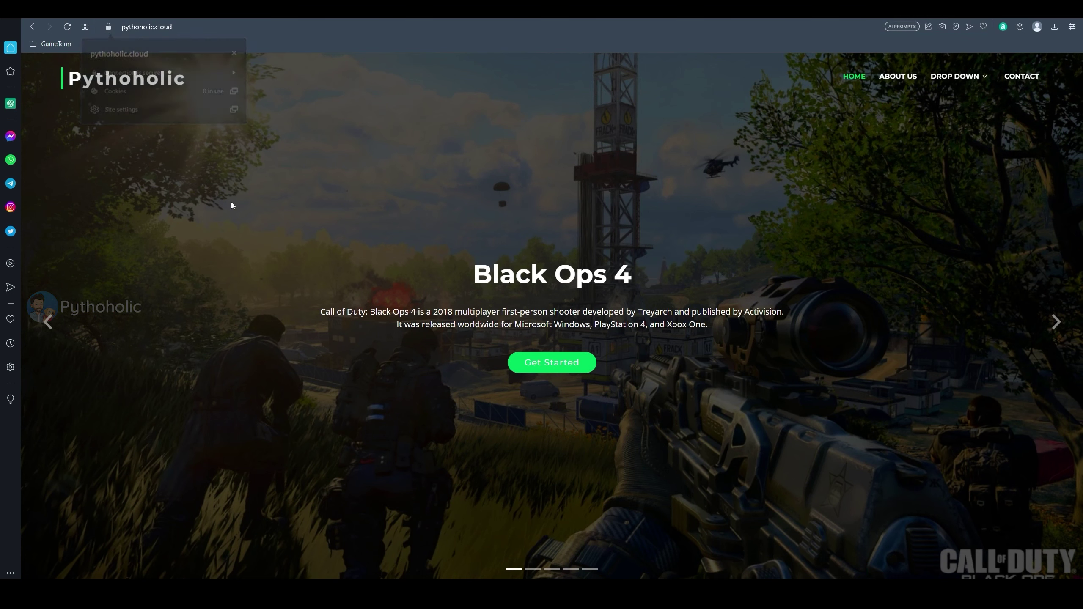
click(108, 27)
click(167, 78)
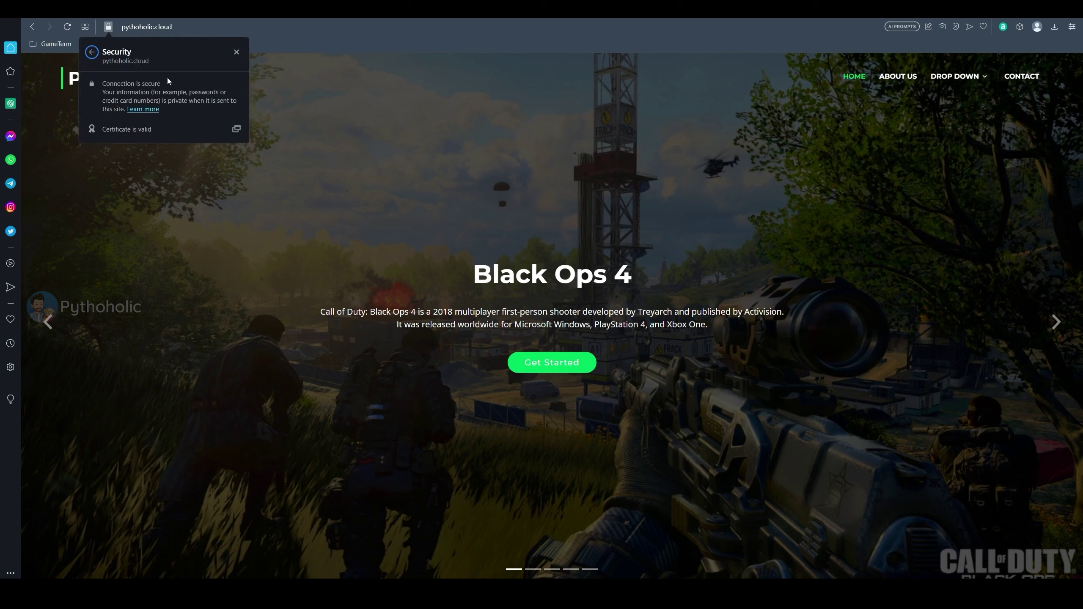
click(377, 110)
click(109, 27)
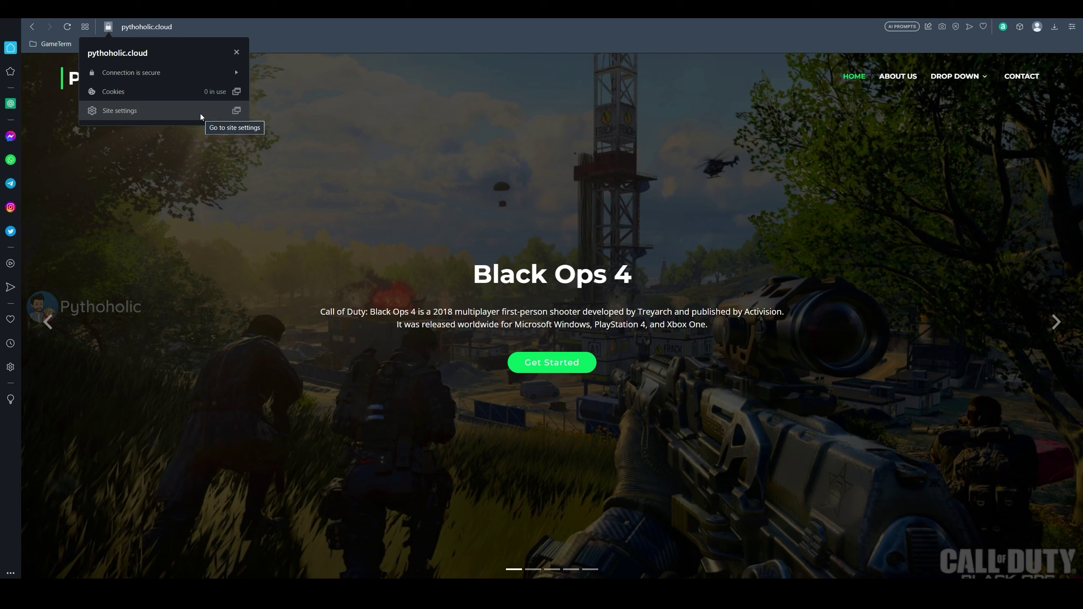
mouse_move(133, 599)
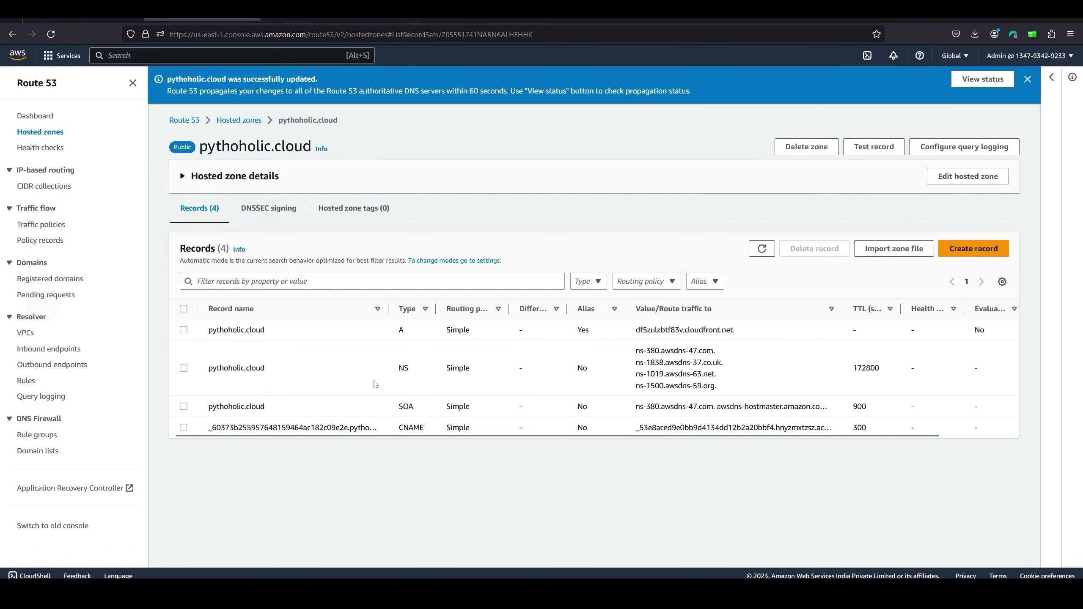